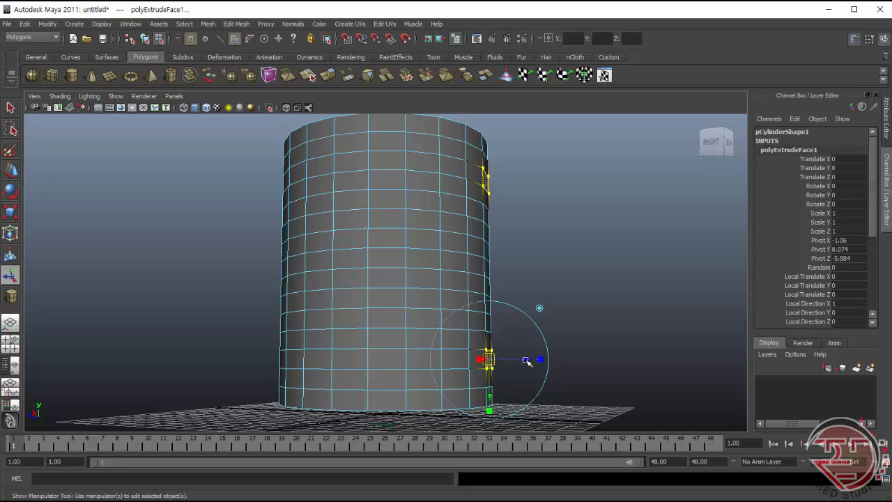
Extrude the two selected faces on the cylinder's side outward into short stubs, and clear the selection.
left_click(528, 361)
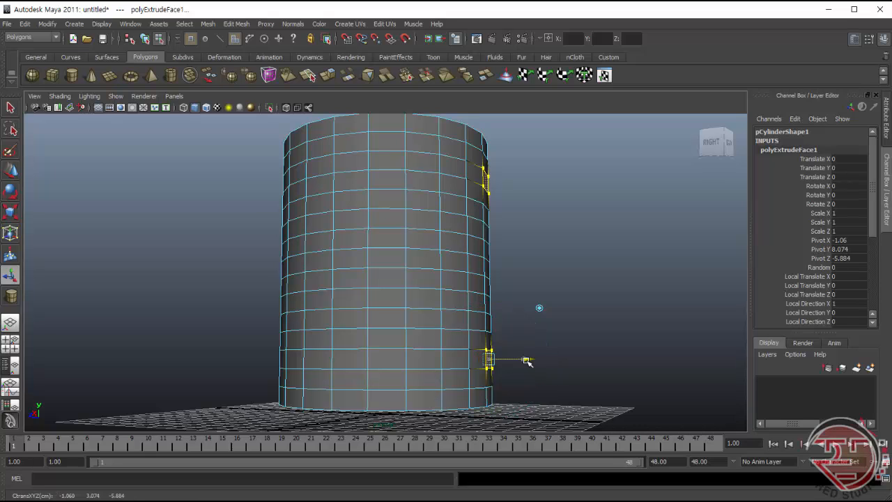
left_click_drag(527, 361, 548, 364)
left_click(594, 378)
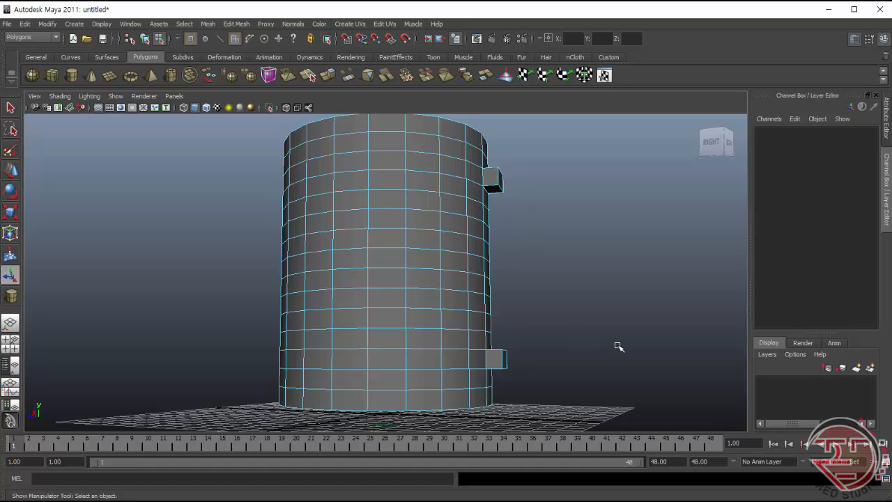
Select the end faces of the upper and lower stubs and open the Bridge options.
mouse_move(618, 346)
left_mouse_down("alt")
mouse_move(588, 342)
mouse_move(542, 366)
mouse_move(617, 348)
left_mouse_up("alt")
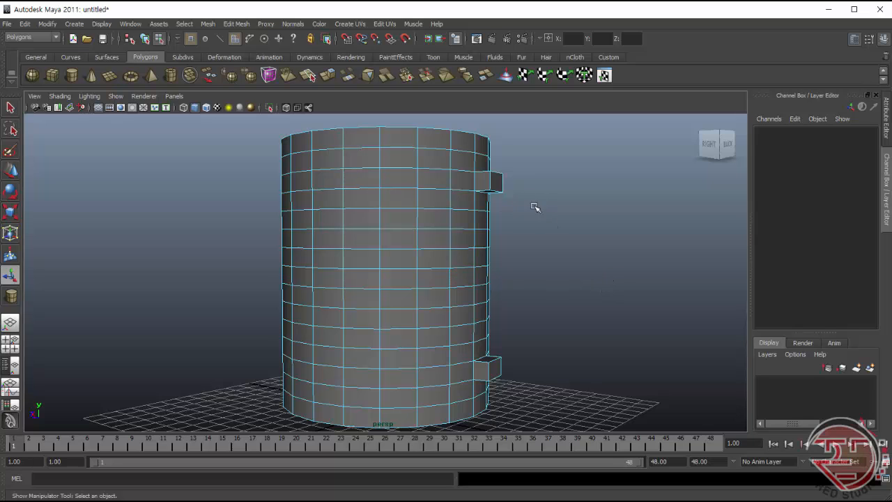
left_click(499, 184)
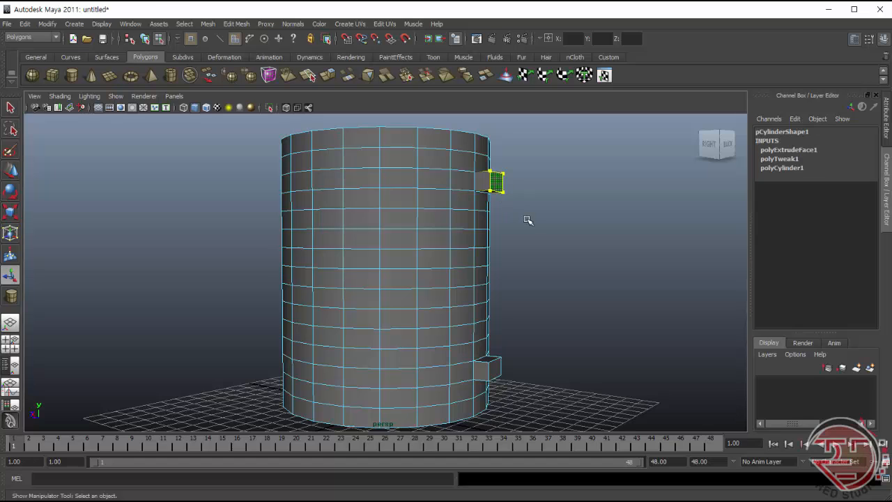
left_click(497, 366, "shift")
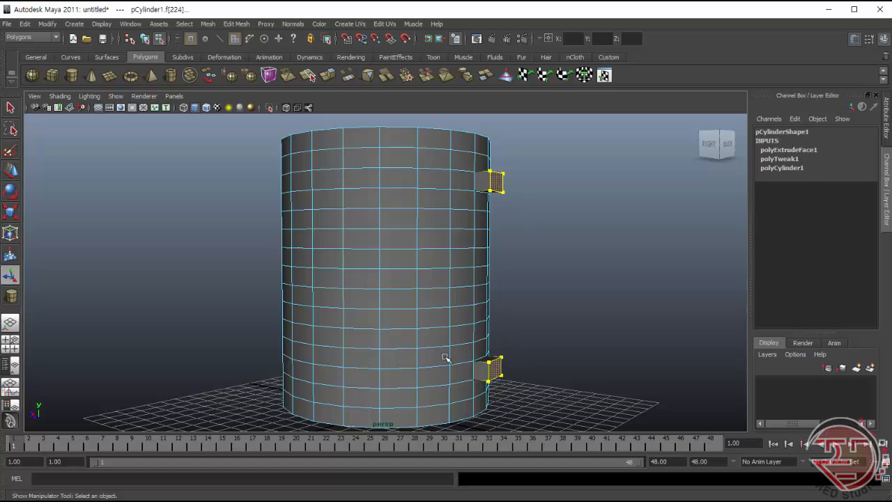
left_click(237, 24)
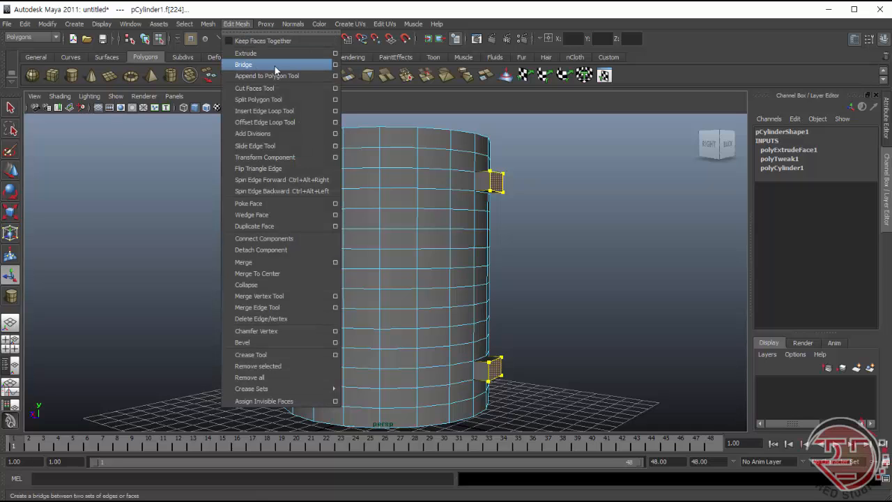
left_click(335, 64)
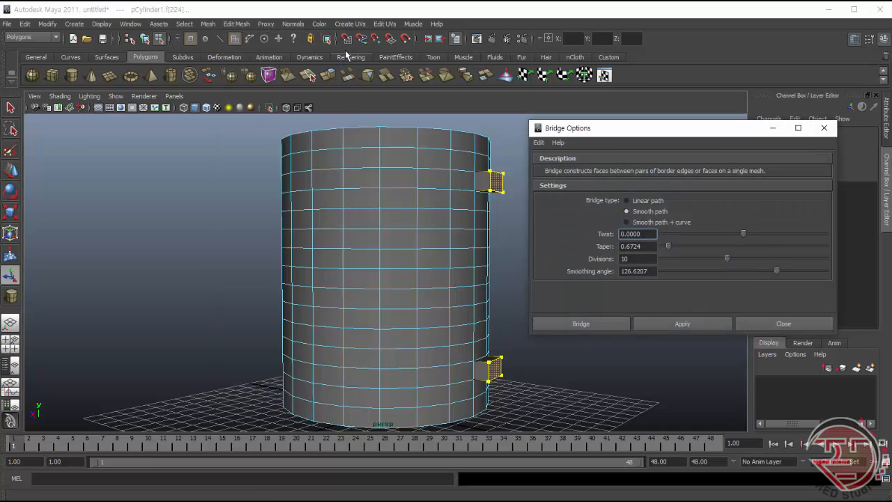
Clear the face selection and reselect the end faces of both stubs.
left_click(239, 25)
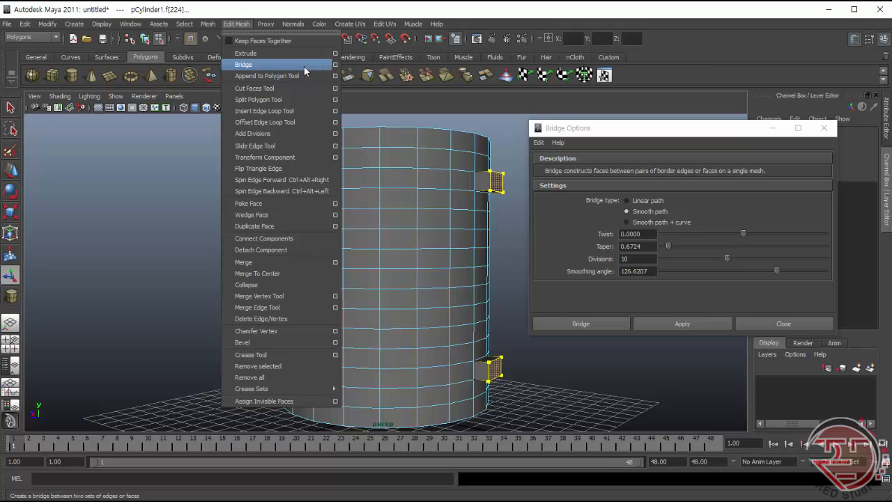
left_click(505, 131)
left_click(516, 128)
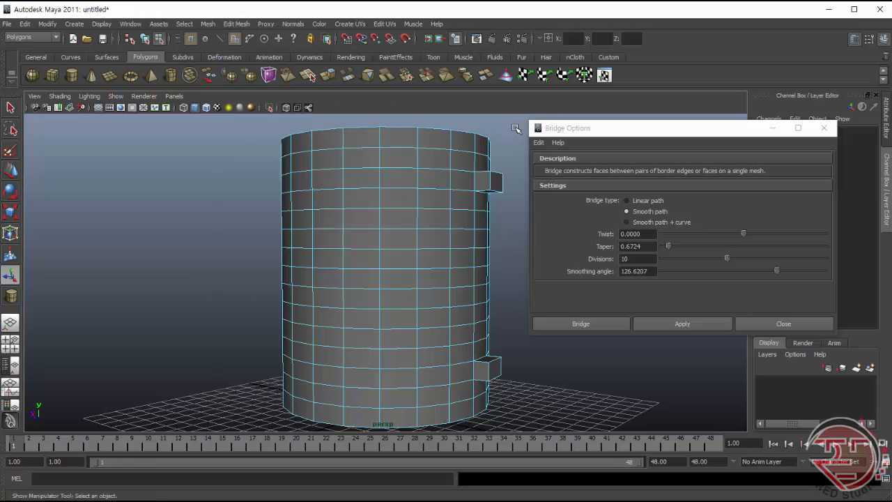
left_click(497, 186)
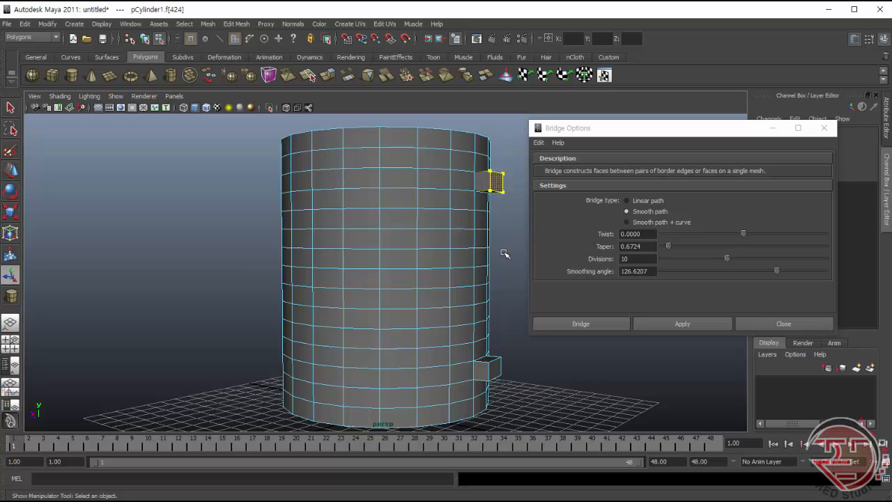
left_click(496, 369, "shift")
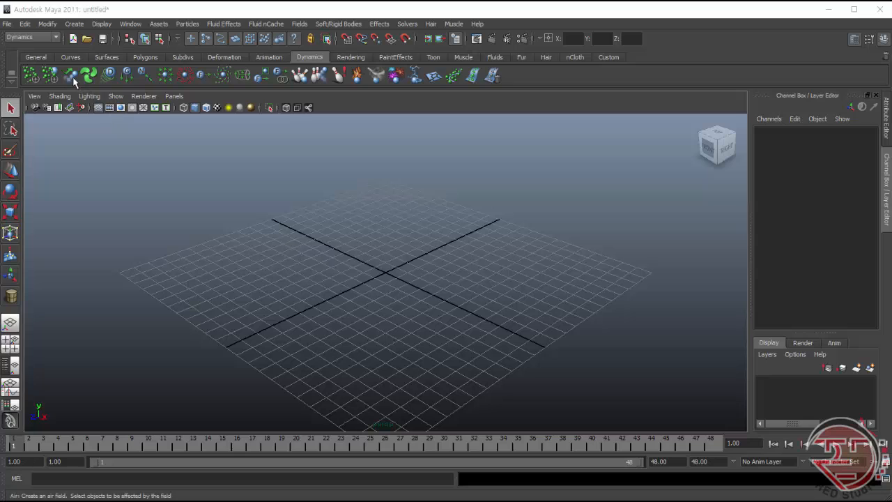
left_click(6, 26)
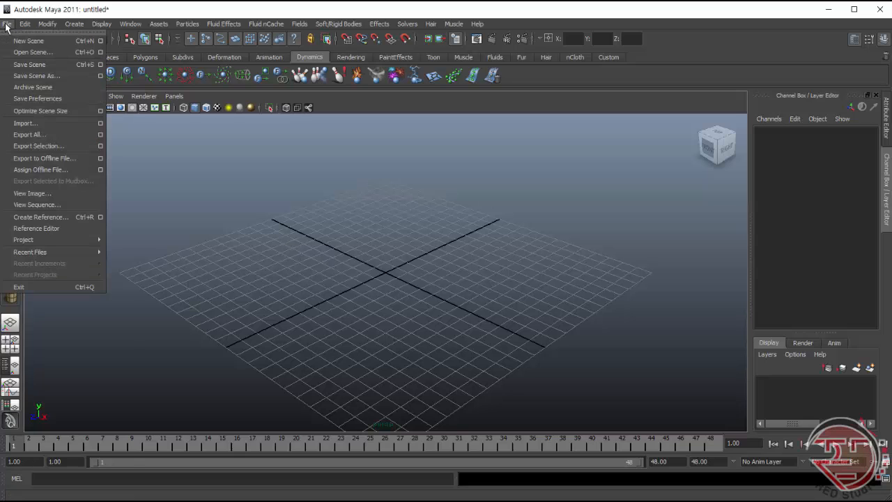
mouse_move(25, 26)
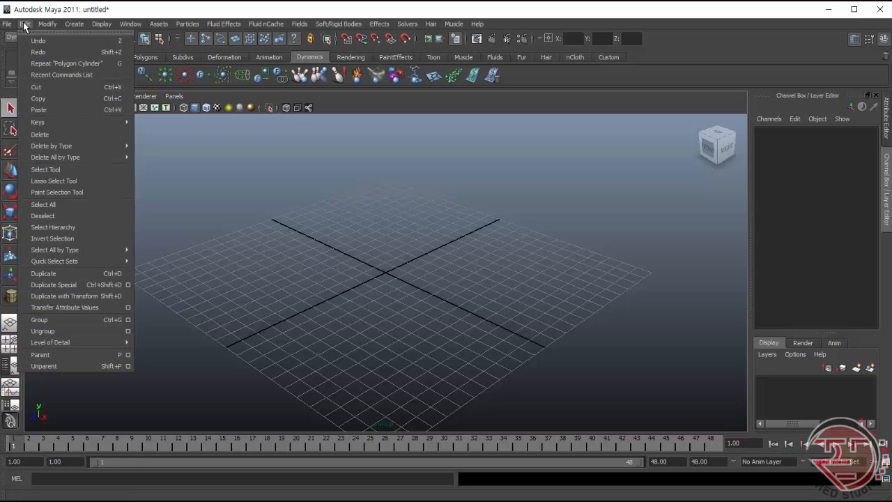
mouse_move(228, 31)
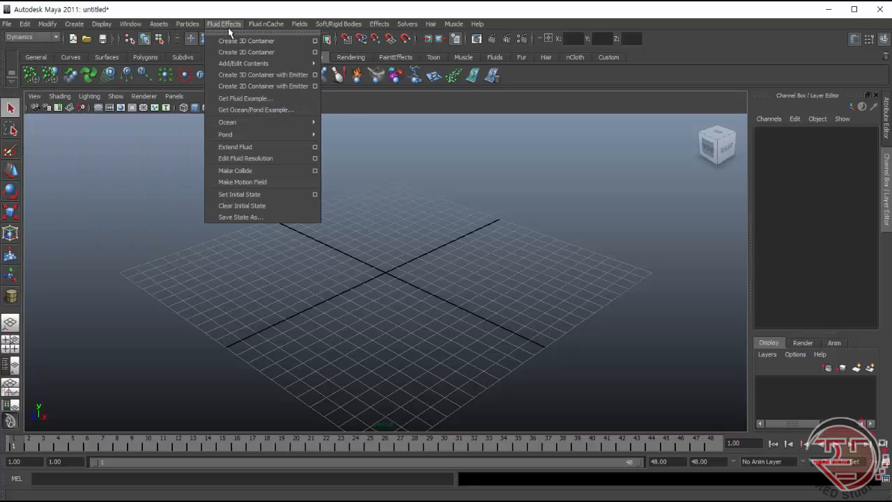
mouse_move(166, 26)
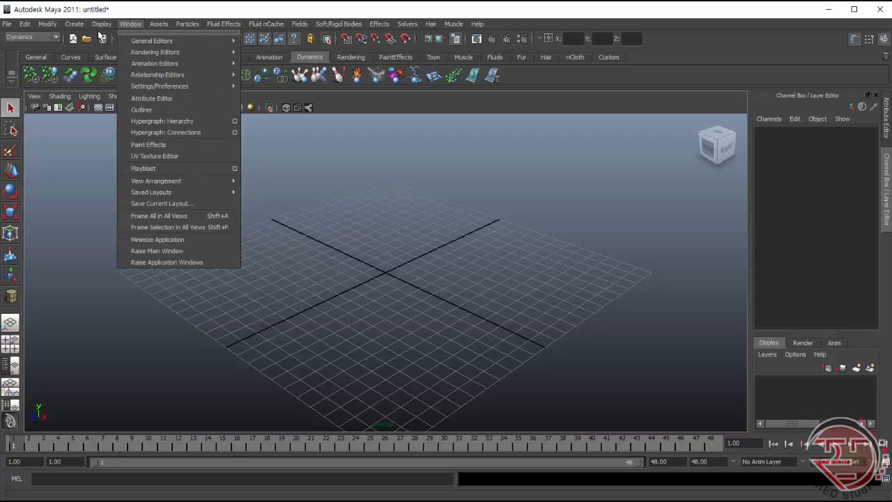
Go through the Polygons, Dynamics, Rendering and Surfaces menu sets to compare the commands each one offers.
left_click(56, 39)
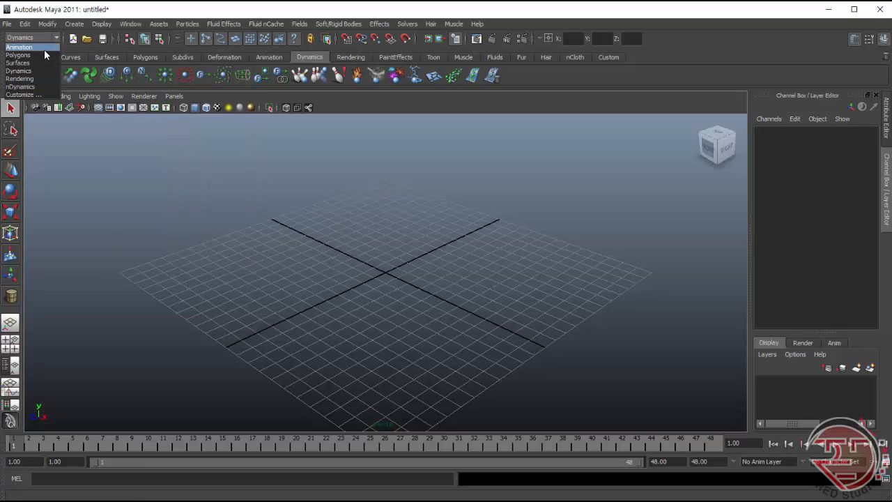
left_click(39, 55)
left_click(55, 38)
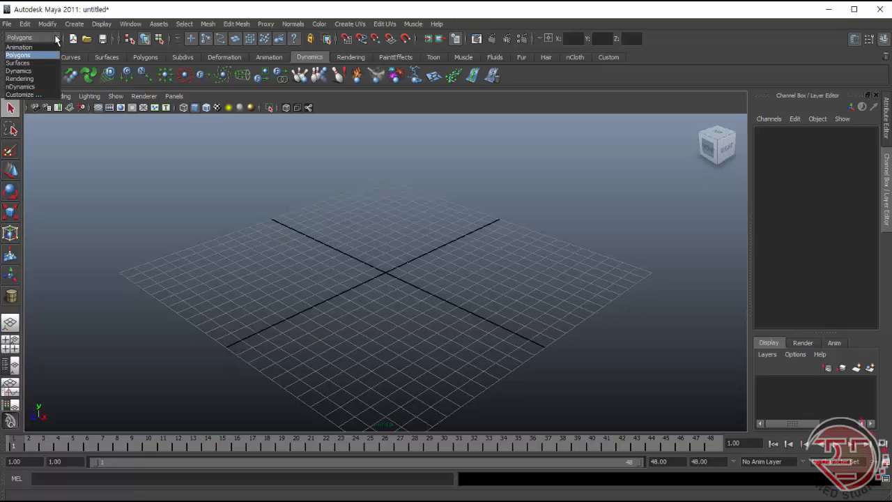
left_click(30, 74)
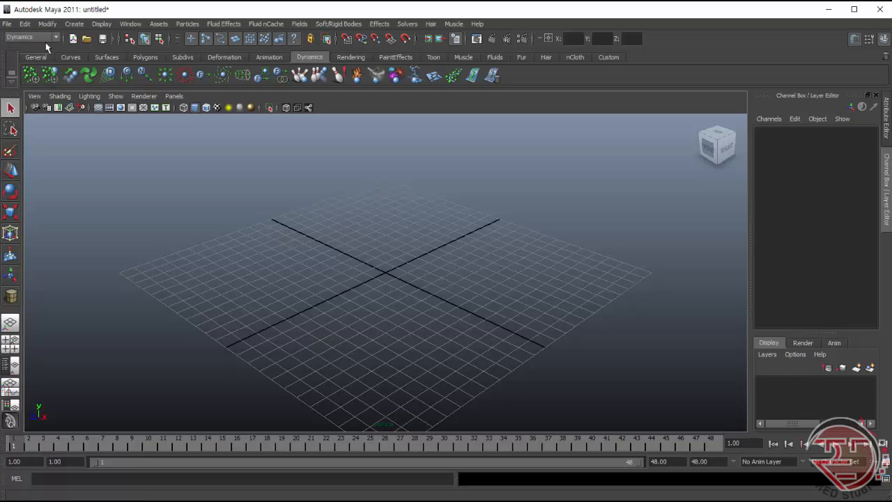
left_click(50, 37)
left_click(19, 80)
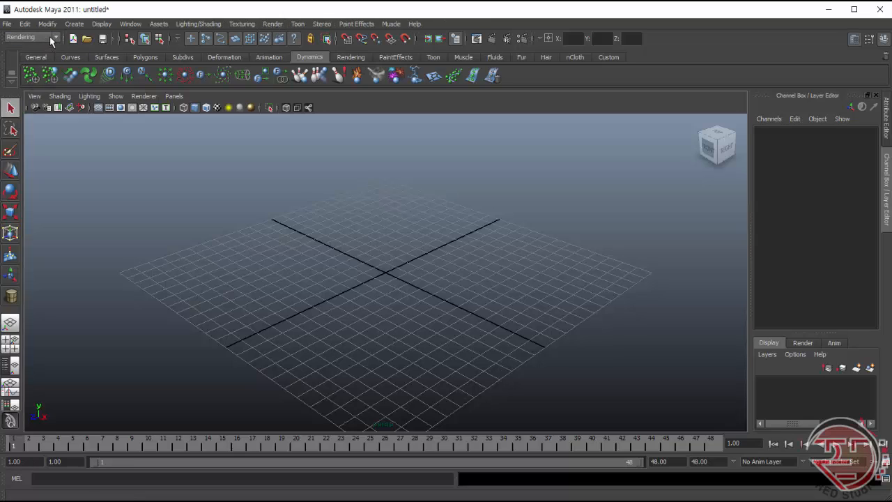
left_click(49, 37)
left_click(21, 81)
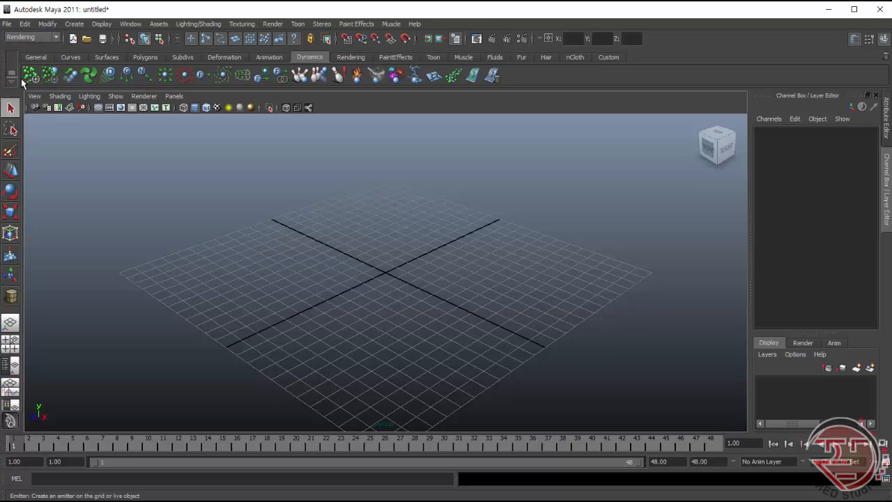
left_click(56, 37)
left_click(29, 64)
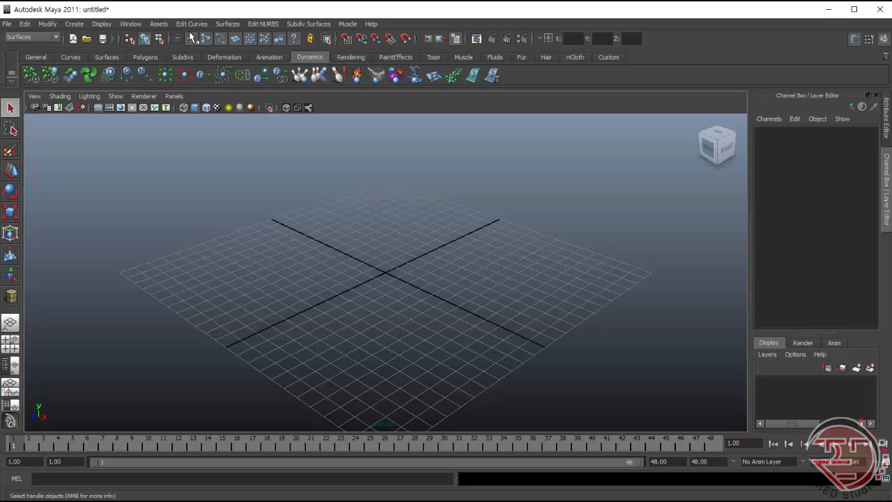
Look through the shelf tools for general work, curves, surfaces, polygons, subdivs and deformation.
left_click(45, 57)
left_click(74, 57)
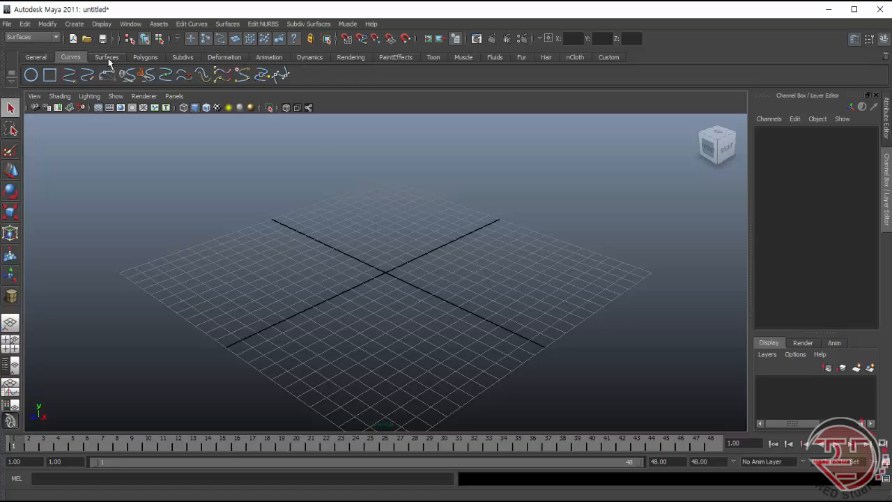
left_click(109, 57)
left_click(143, 57)
left_click(184, 57)
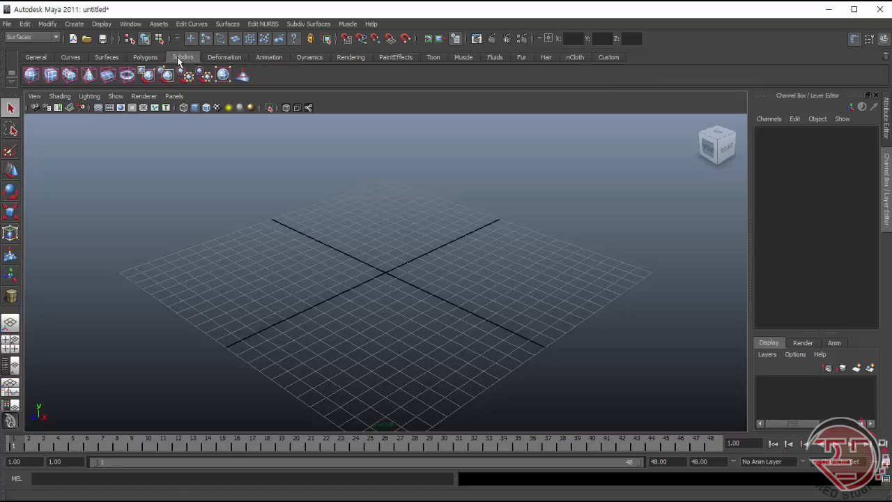
left_click(148, 57)
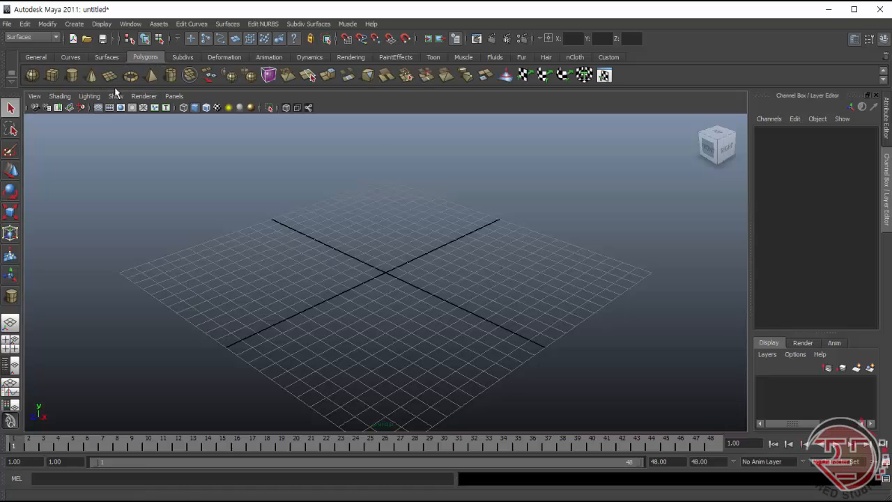
left_click(229, 58)
Examine how the available commands differ between the Polygons and Rendering menu sets.
left_click(56, 36)
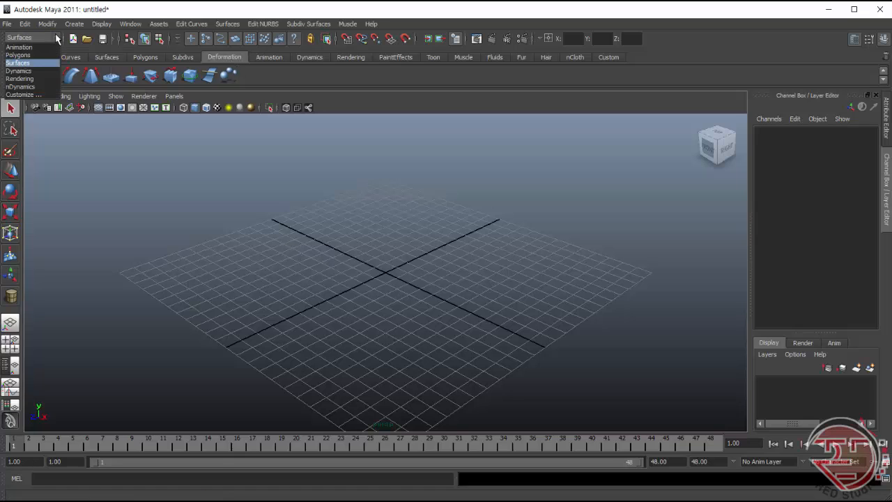
left_click(37, 56)
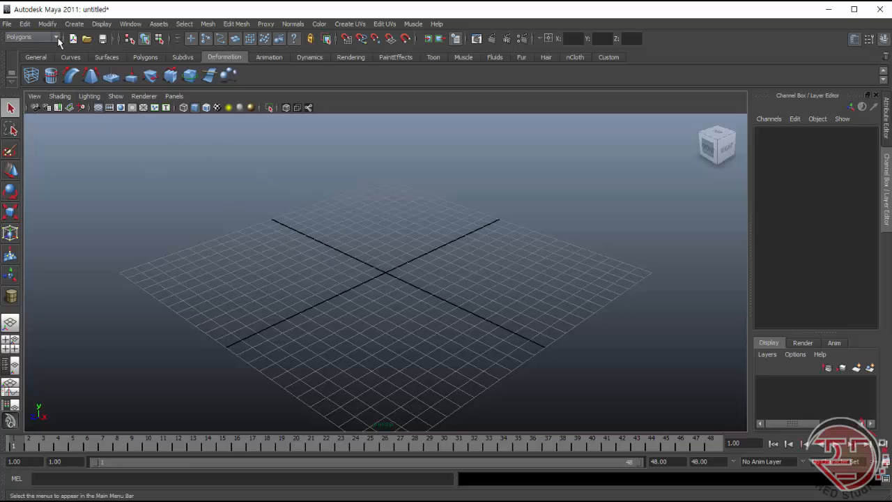
left_click(35, 37)
left_click(31, 77)
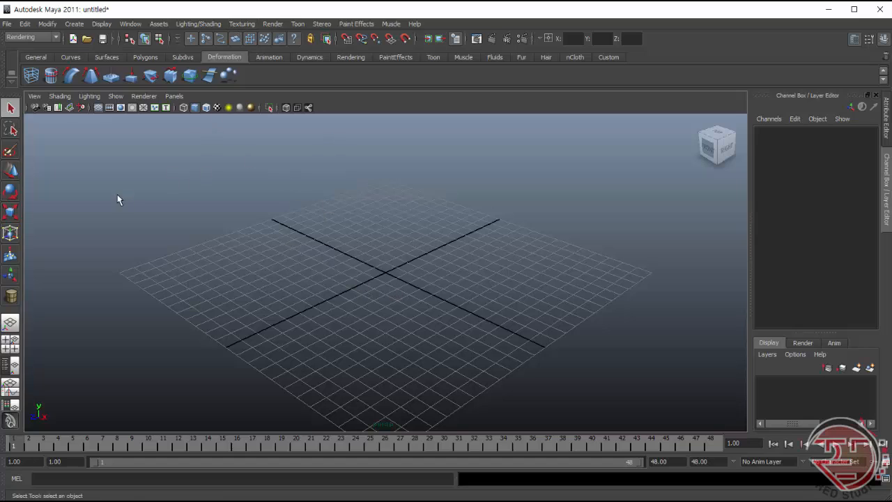
Set the menu set to Polygons and display the polygon modelling shelf.
left_click(55, 37)
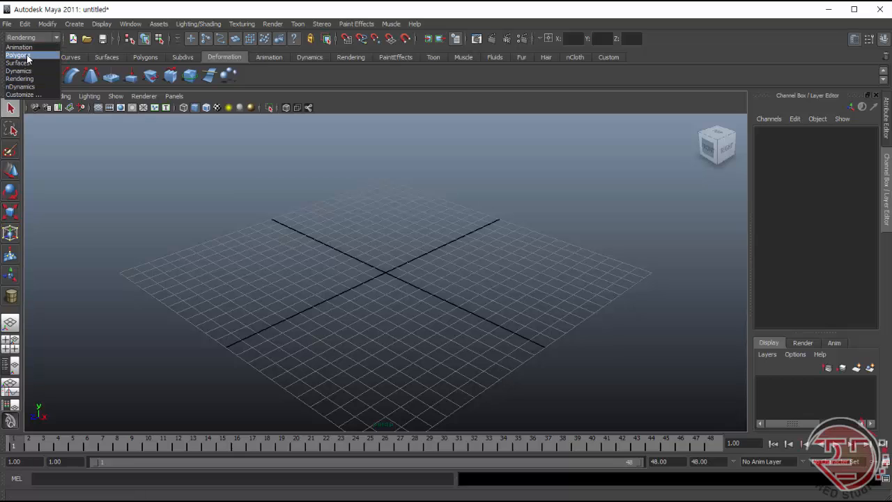
left_click(26, 56)
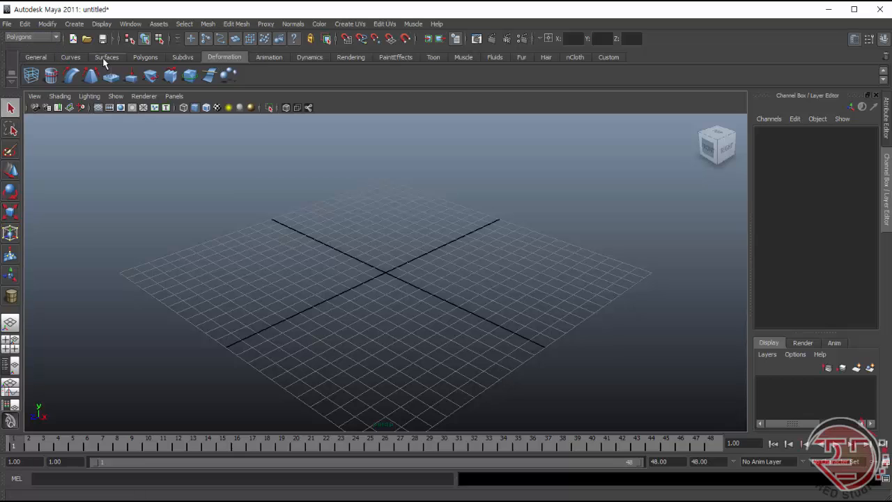
left_click(145, 56)
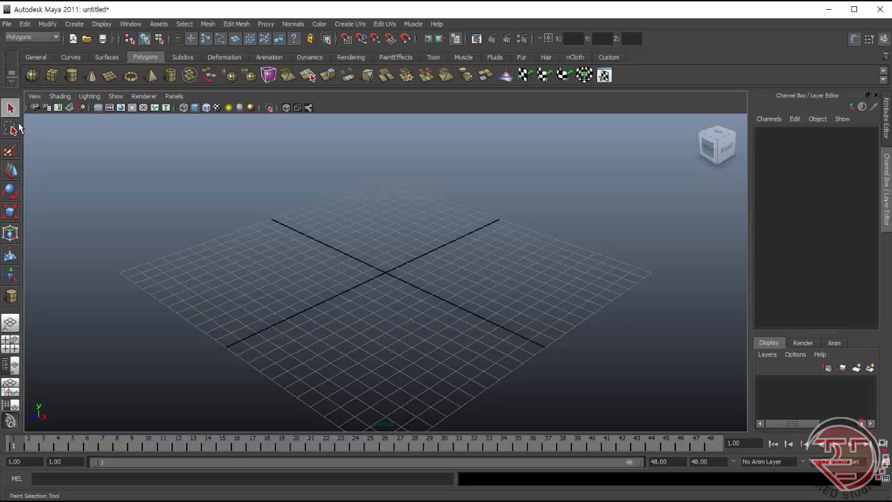
Activate the Move, Rotate and Scale tools one after another, leaving Scale active.
left_click(11, 174)
left_click(11, 191)
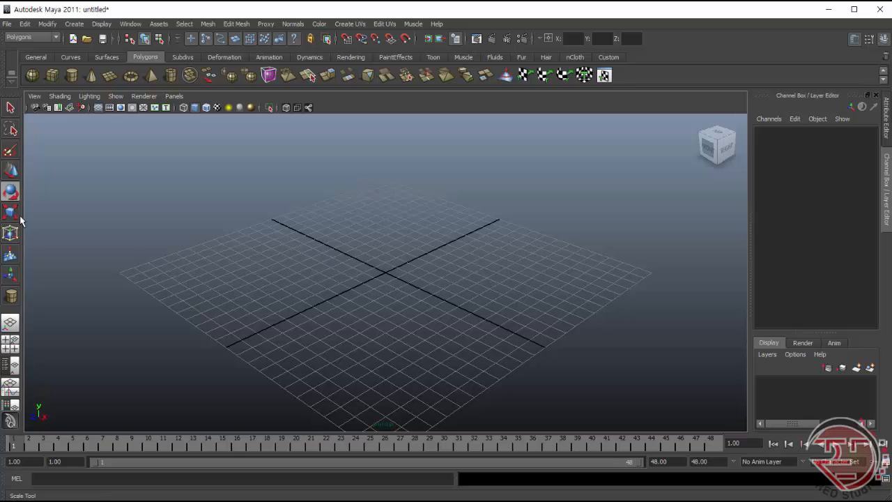
left_click(11, 216)
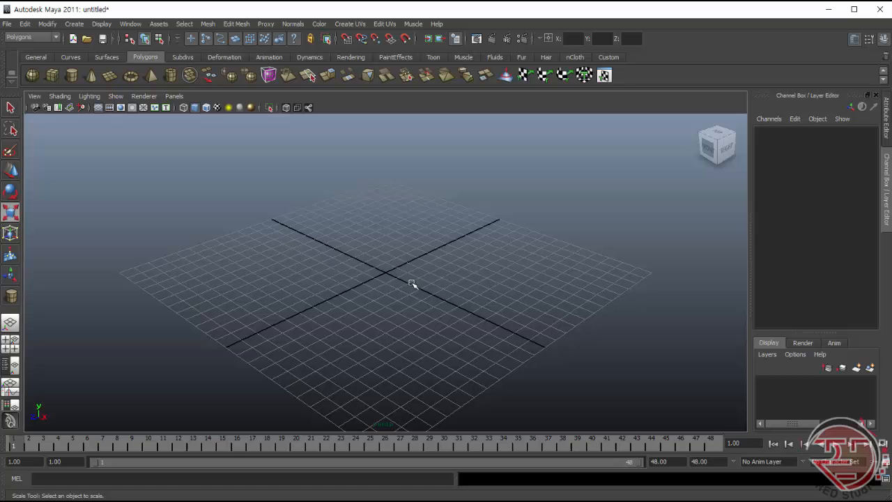
Go through the four-view, single perspective, outliner with perspective, and perspective with graph editor layouts.
left_click(11, 344)
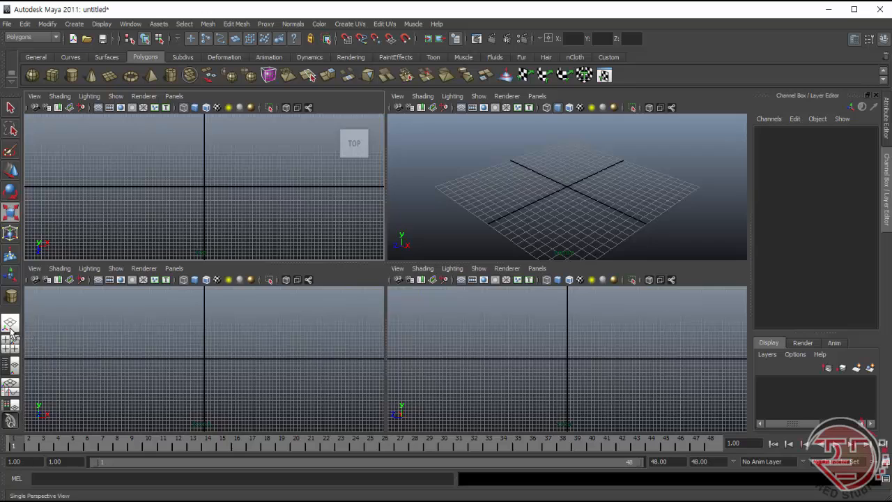
left_click(10, 322)
left_click(12, 365)
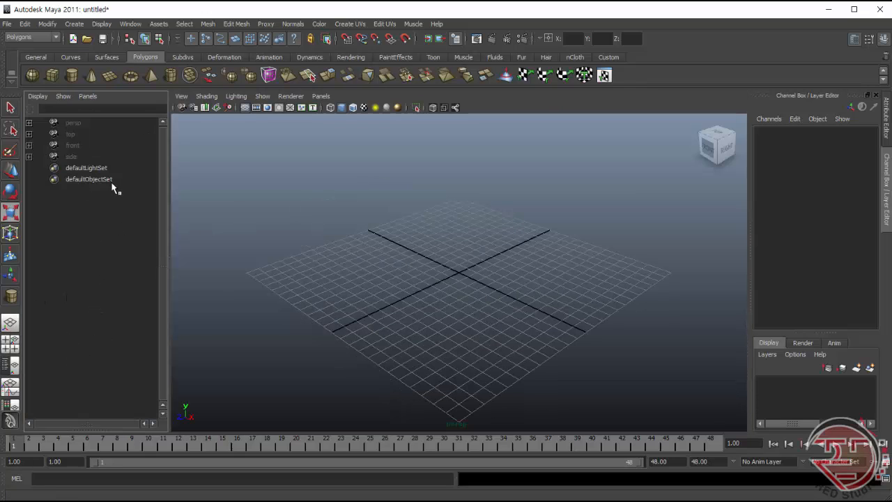
left_click(10, 386)
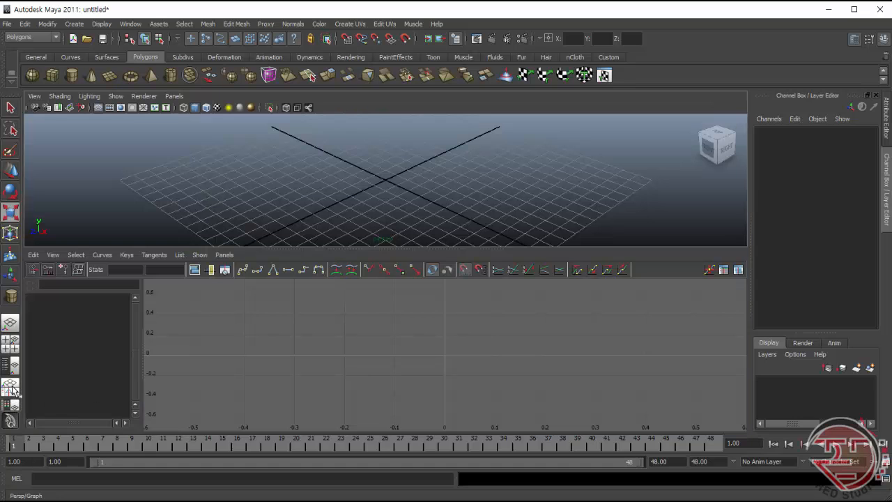
Display the Hypershade with perspective layout and return to the single perspective view.
left_click(13, 406)
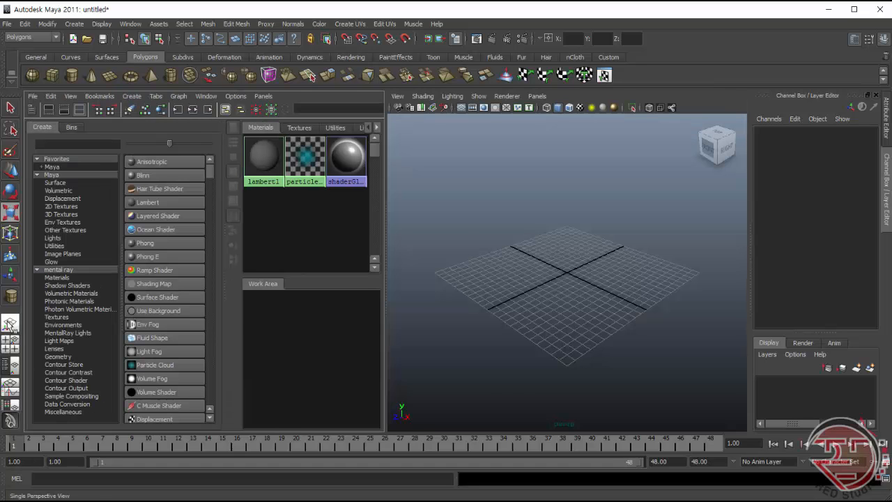
left_click(12, 326)
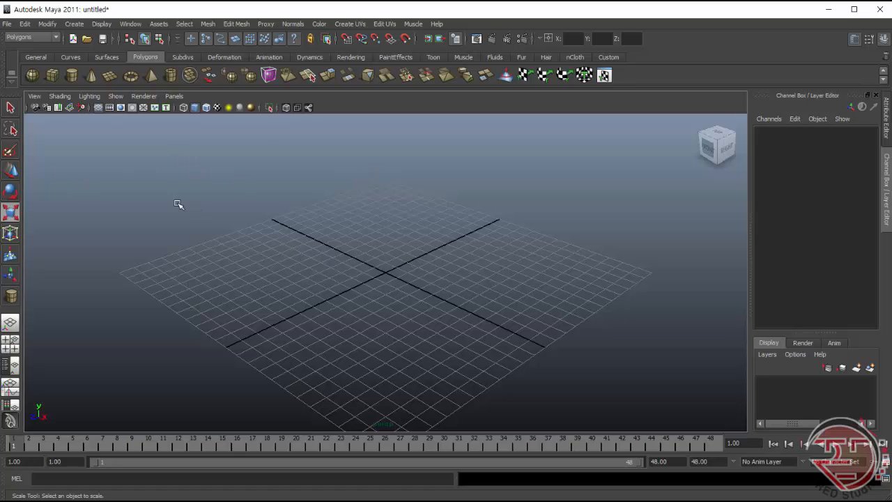
Create a polygon cylinder at the grid centre, radius about 3.06 and height about 2.47, and raise it to about Translate Y 1.69.
left_click(72, 76)
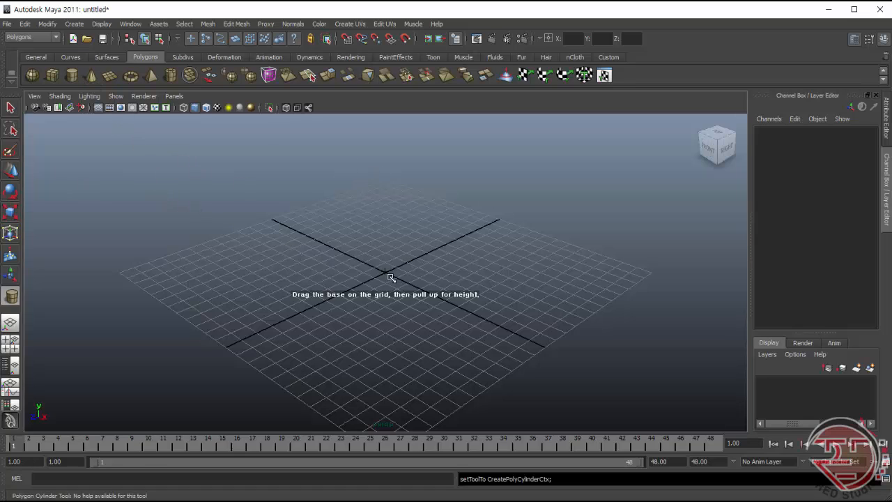
left_click_drag(389, 279, 386, 255)
left_click(10, 170)
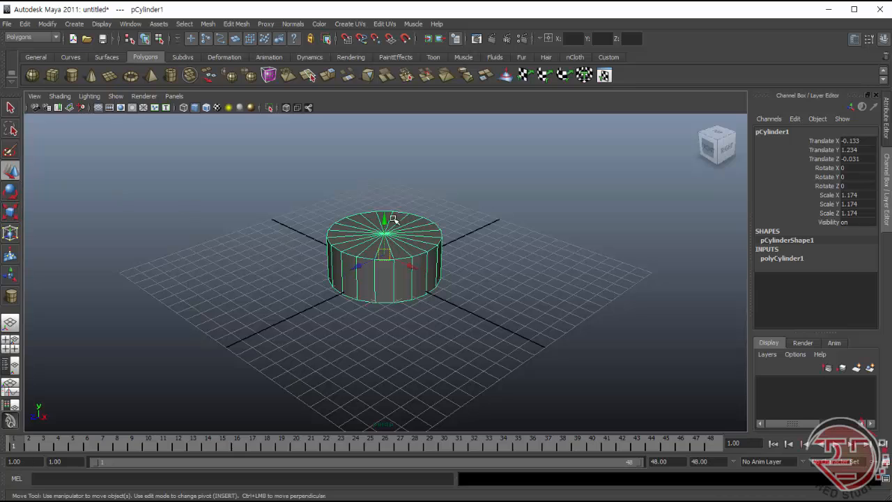
left_click_drag(393, 222, 393, 215)
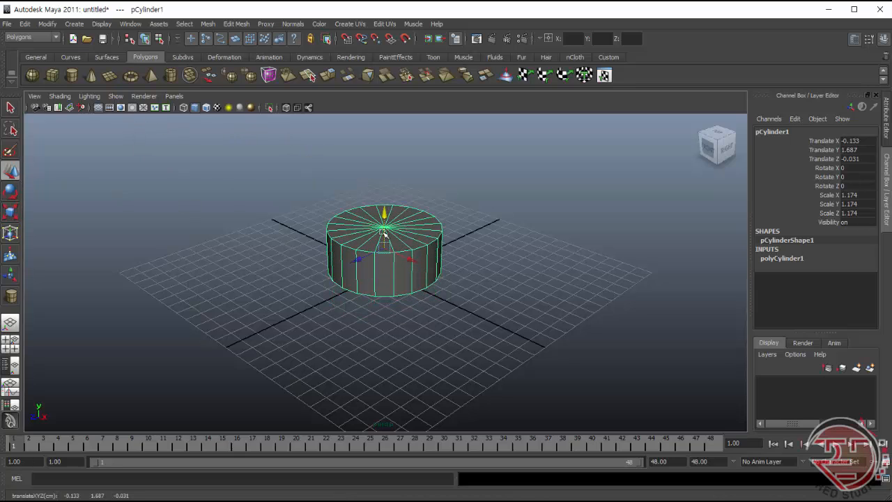
Compare the cylinder in wireframe and smooth shaded display, ending in shaded display with the Select tool active.
left_click(194, 108)
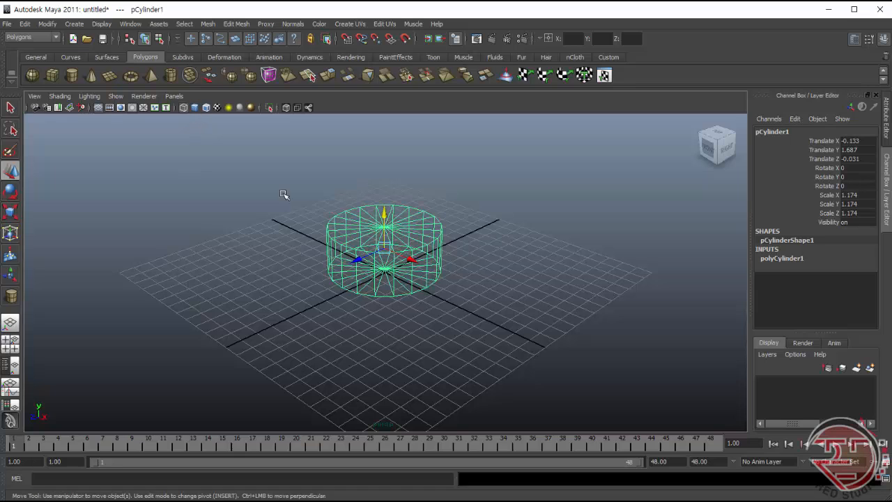
left_click(183, 108)
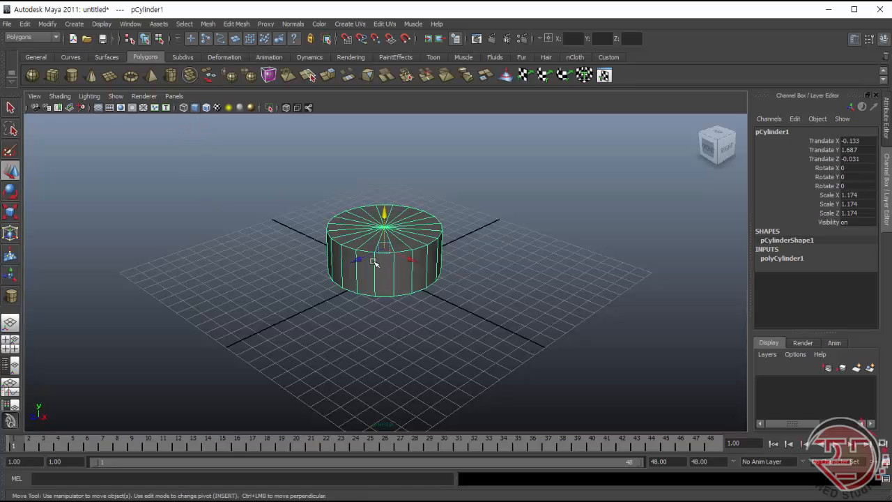
left_click(182, 107)
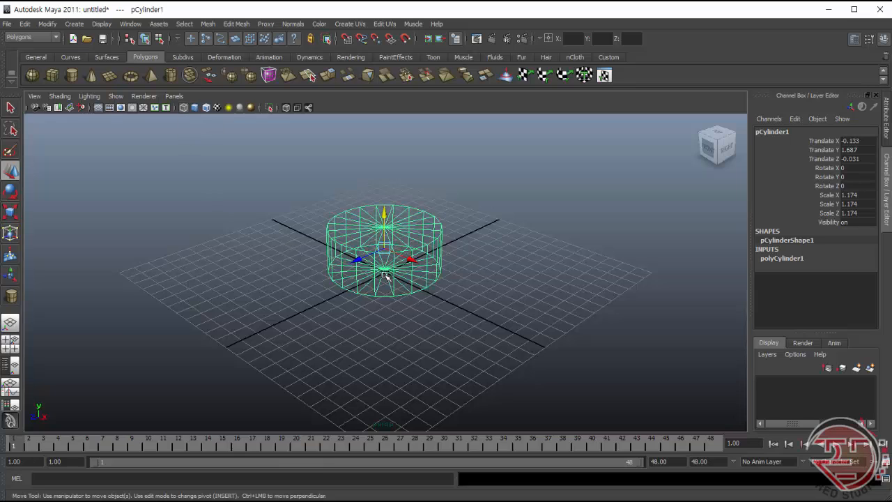
key("q")
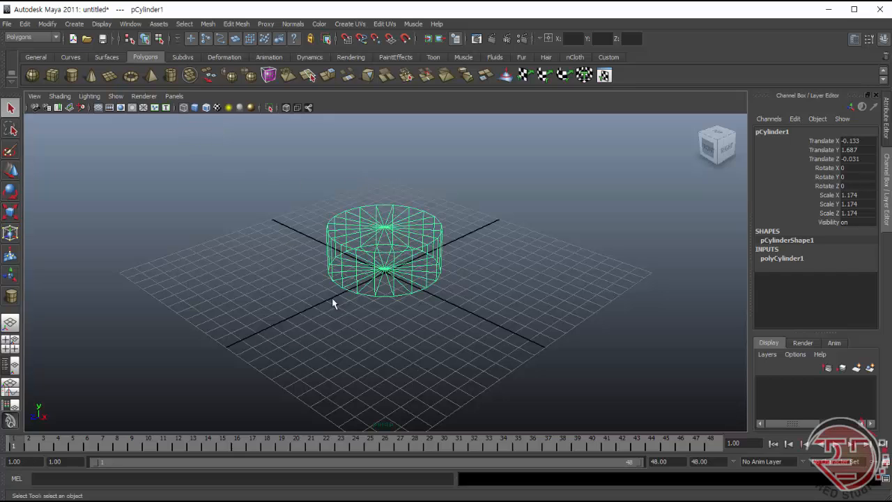
left_click(195, 107)
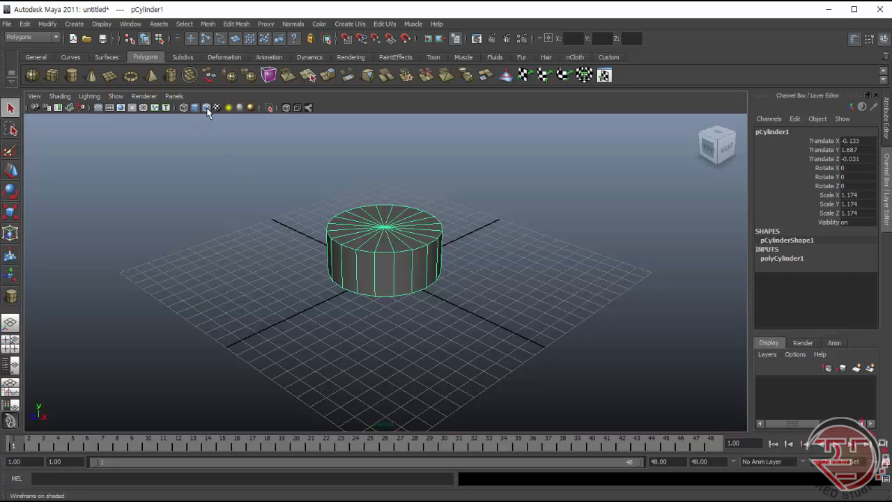
Check how the cylinder looks selected and deselected in wireframe and shaded display, leaving it deselected and shaded.
left_click(530, 272)
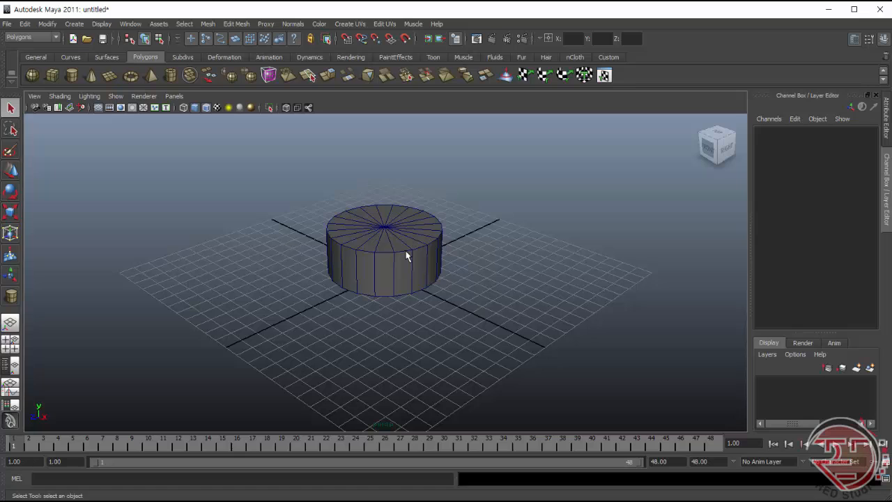
left_click(408, 256)
left_click(510, 255)
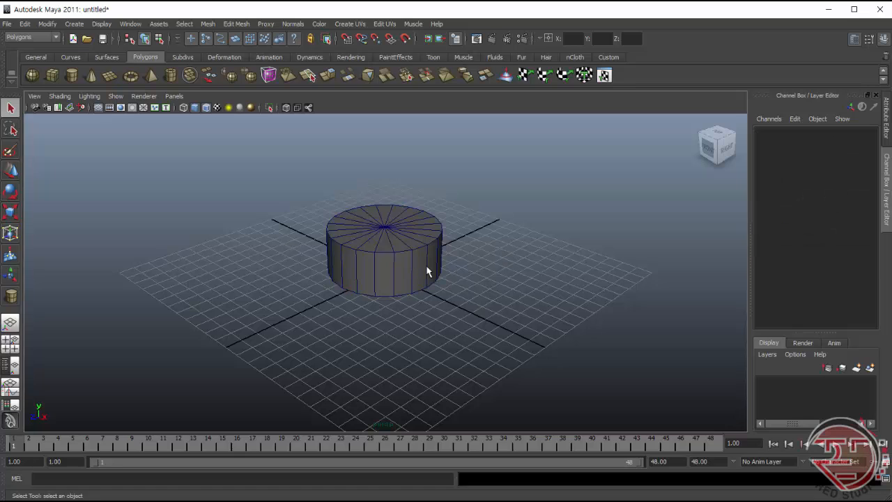
left_click(185, 107)
left_click(394, 279)
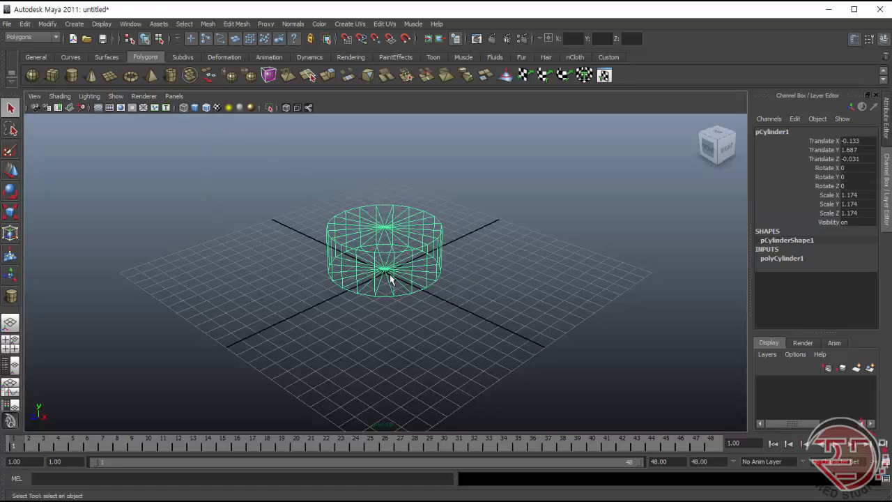
left_click(195, 107)
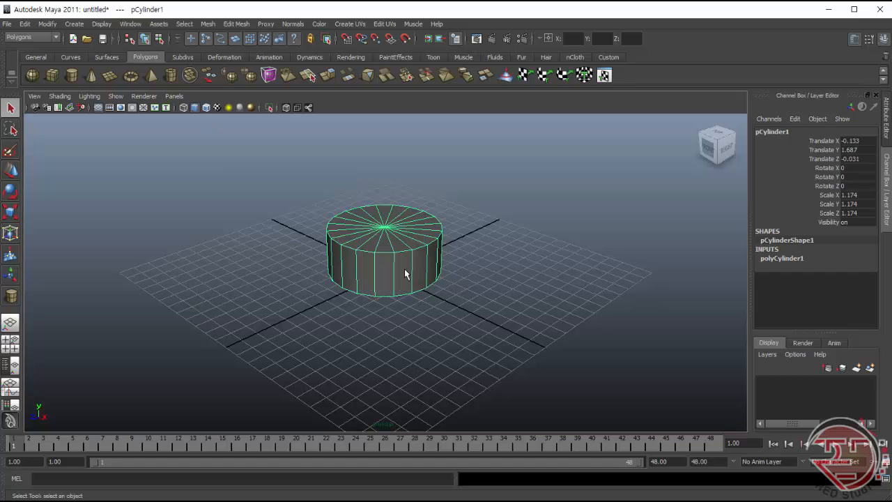
left_click(474, 309)
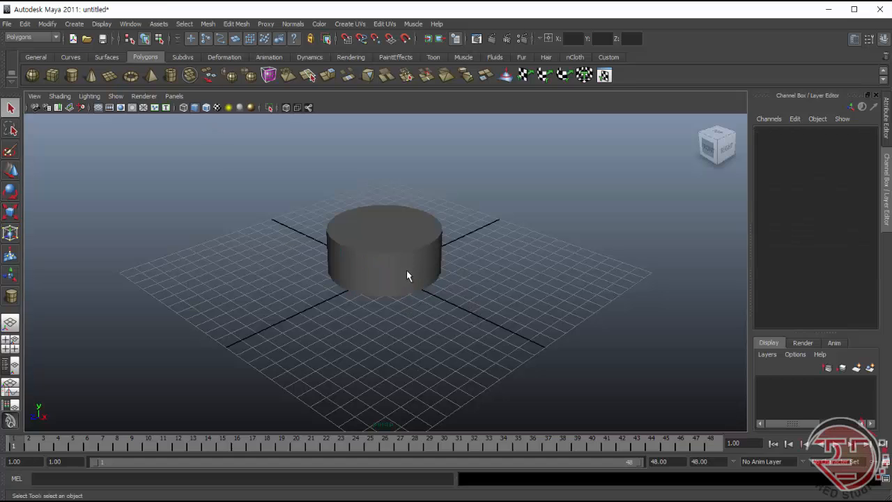
Turn on Wireframe on Shaded and compare the cylinder selected, deselected and in wireframe, ending with it selected and shaded.
left_click(206, 107)
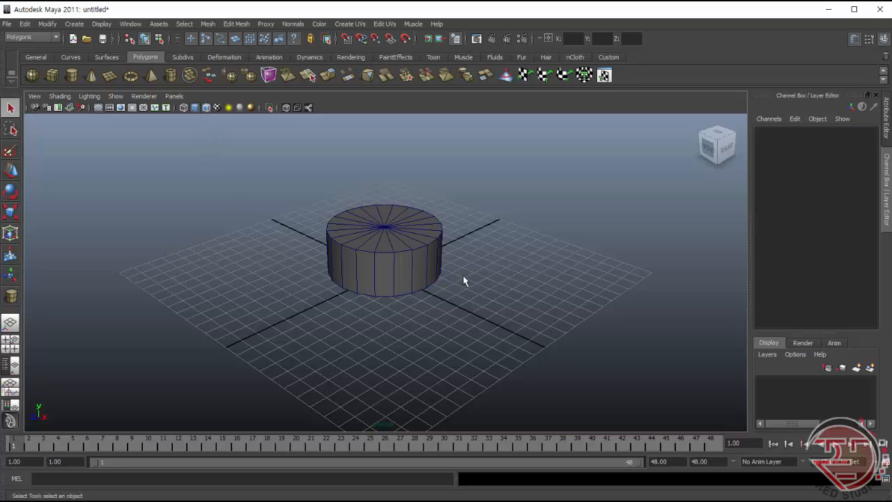
left_click(434, 271)
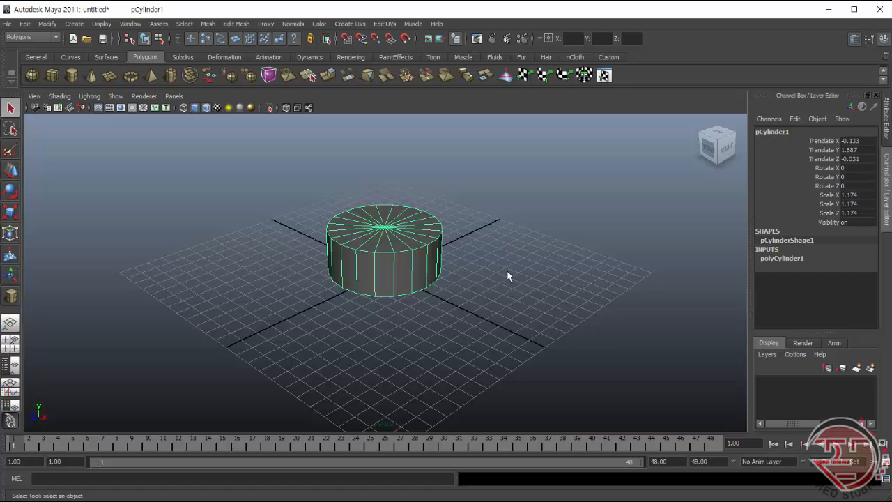
left_click(507, 271)
left_click(416, 265)
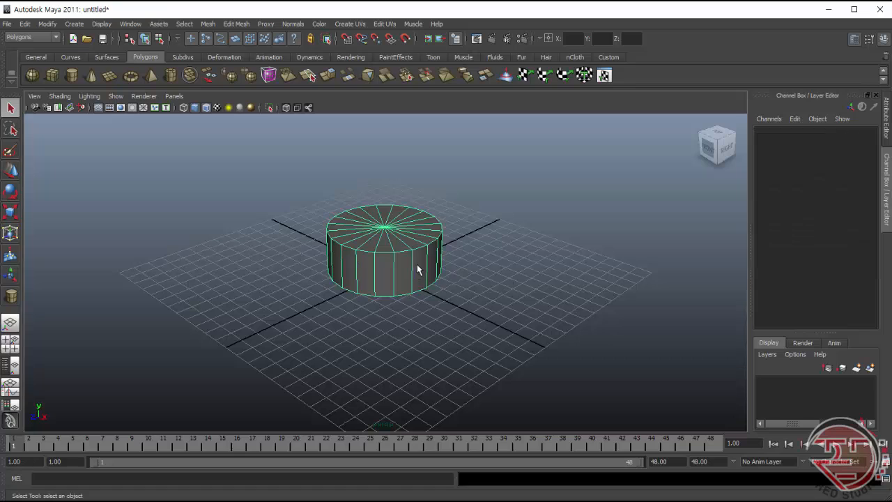
left_click(196, 107)
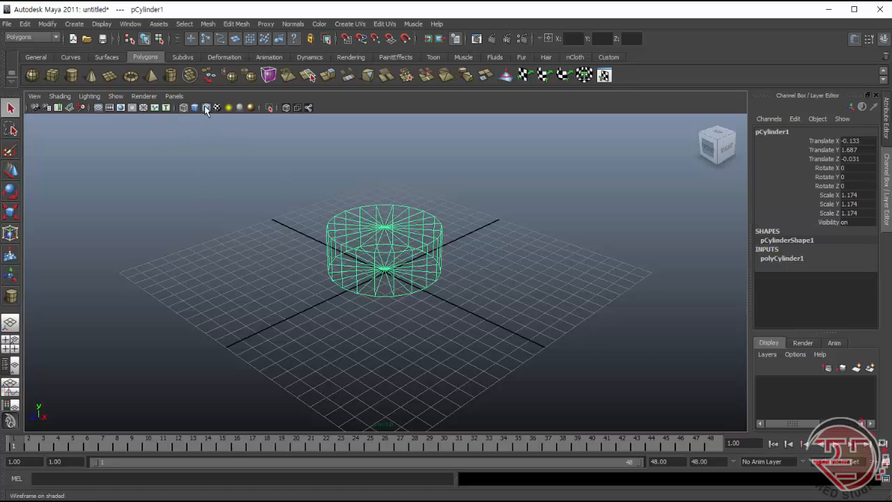
key("5")
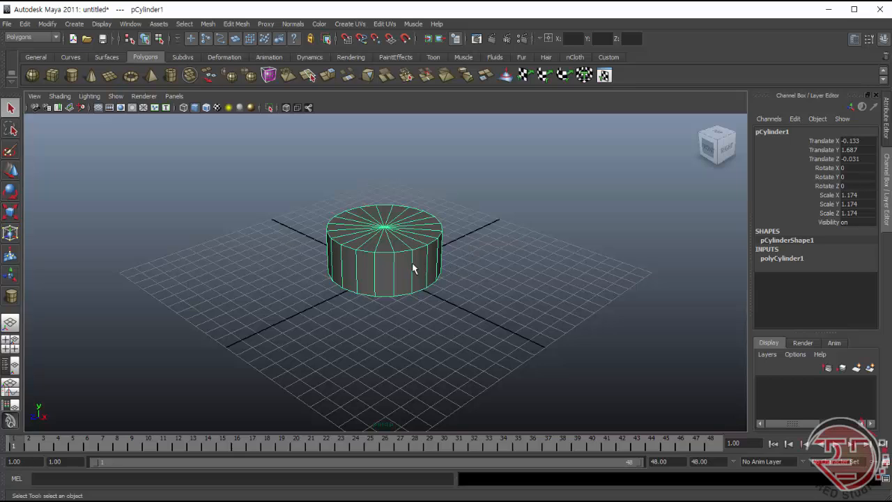
Examine the cylinder's transform channels and its polyCylinder1 creation settings, including Subdivisions Axis.
left_click(778, 259)
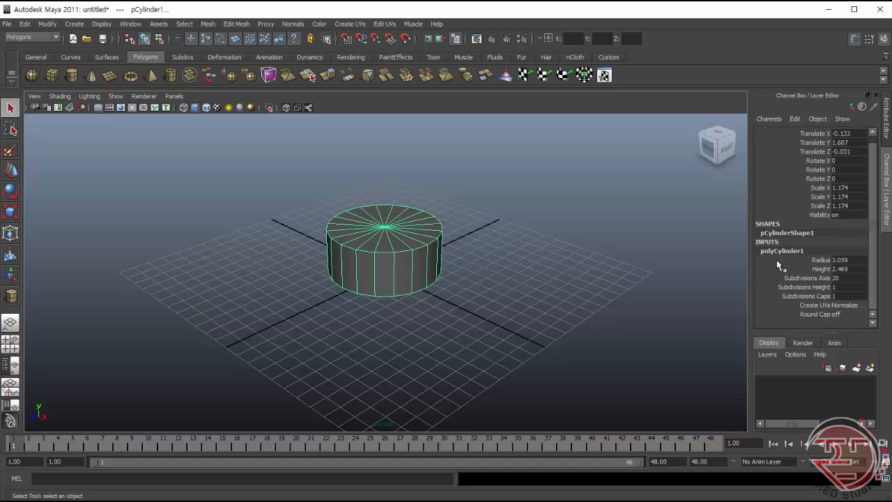
left_click(374, 300)
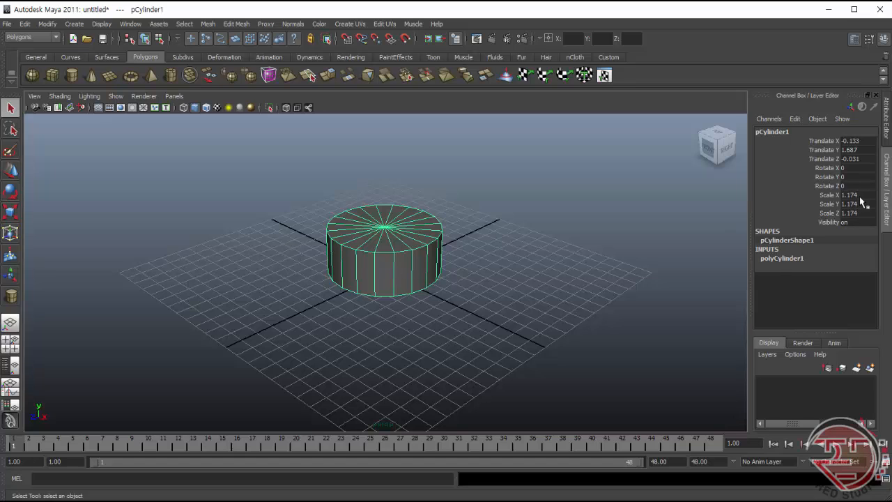
left_click(778, 258)
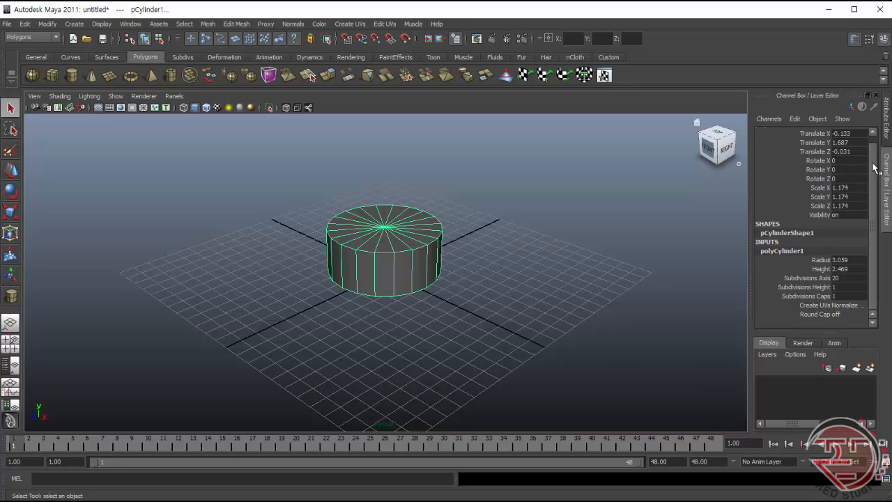
scroll(877, 150, "up", 1)
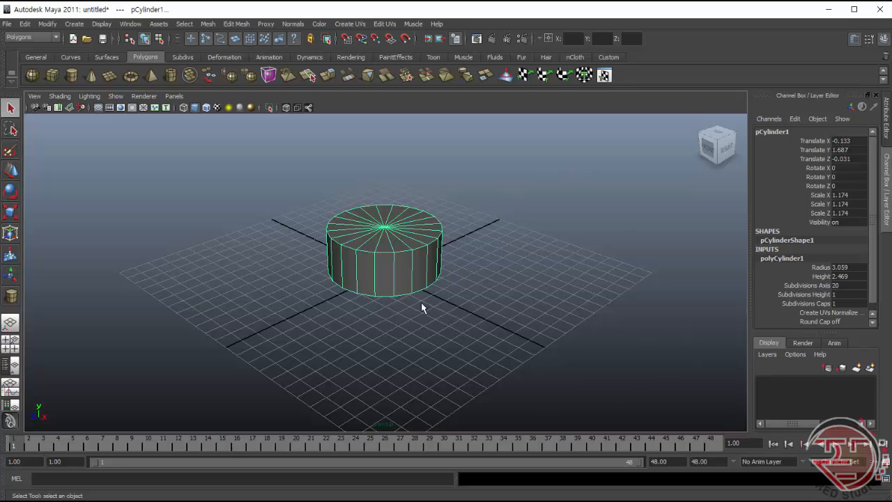
left_click(371, 276)
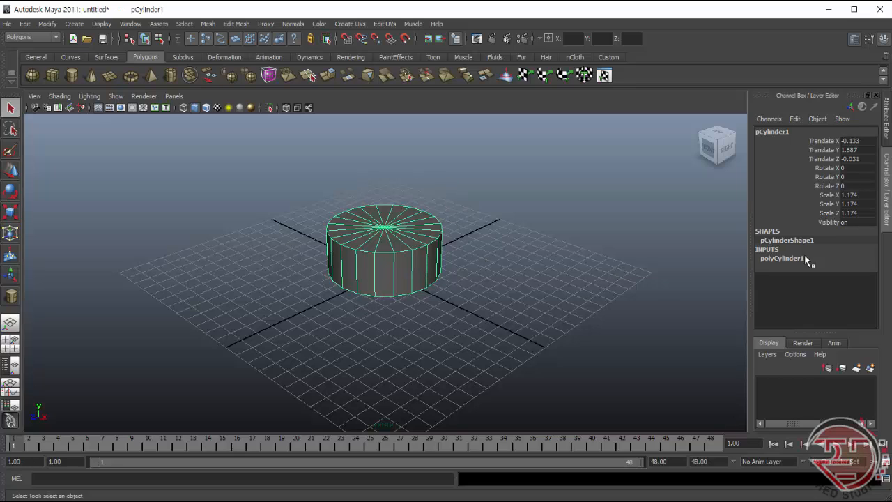
left_click(772, 257)
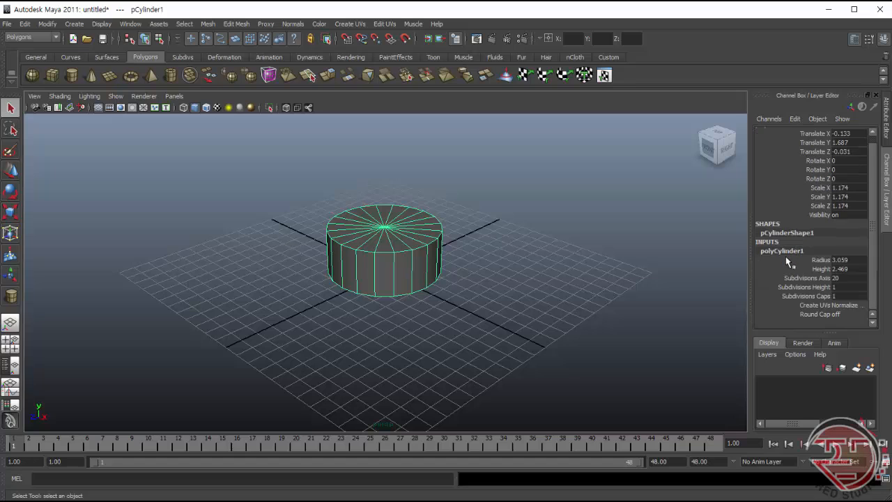
left_click(770, 277)
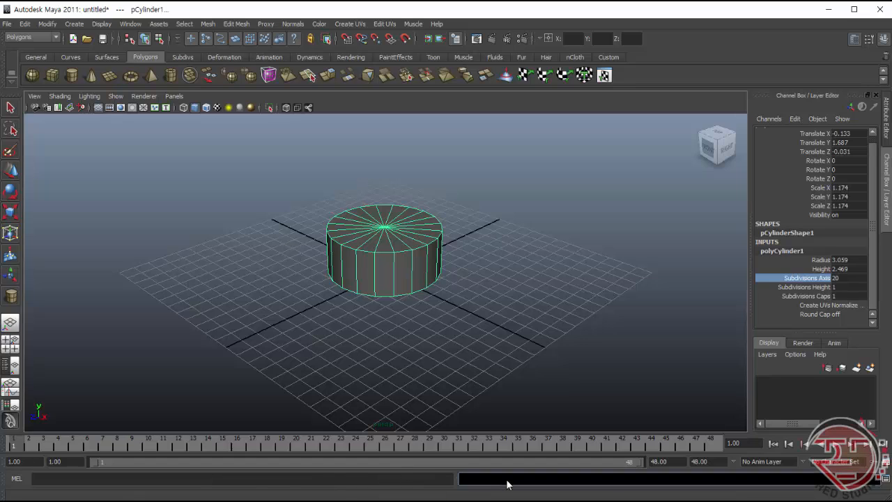
Look at the Script Editor and the Time Slider preferences, closing each window again.
left_click(886, 483)
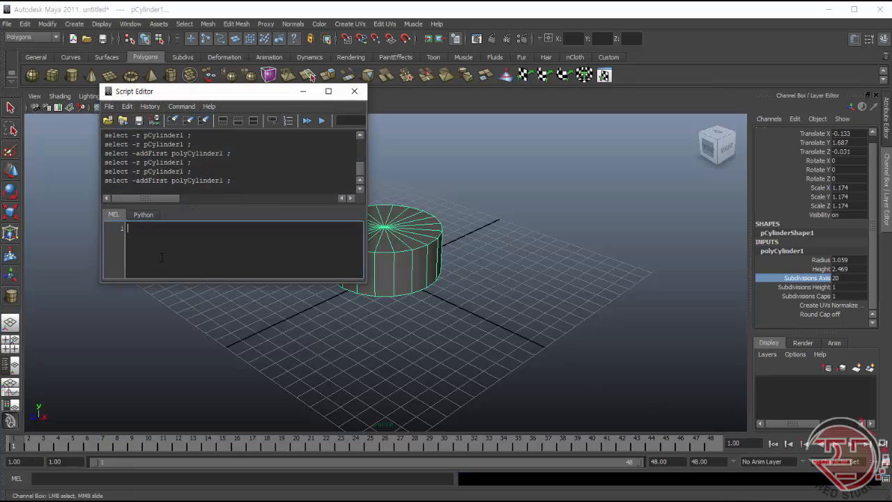
left_click(354, 91)
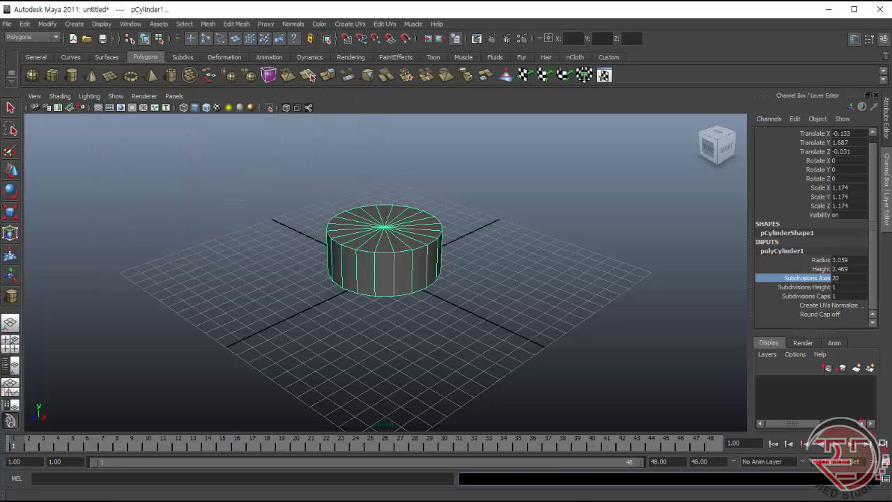
left_click(886, 463)
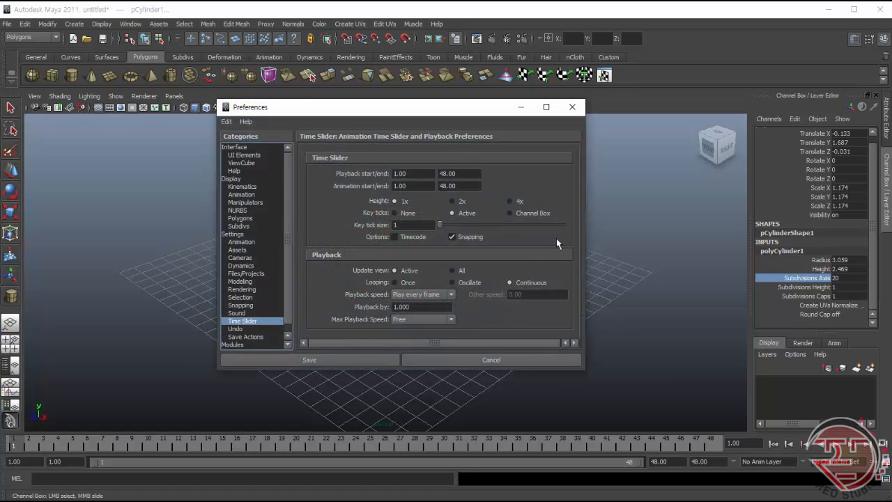
left_click(572, 106)
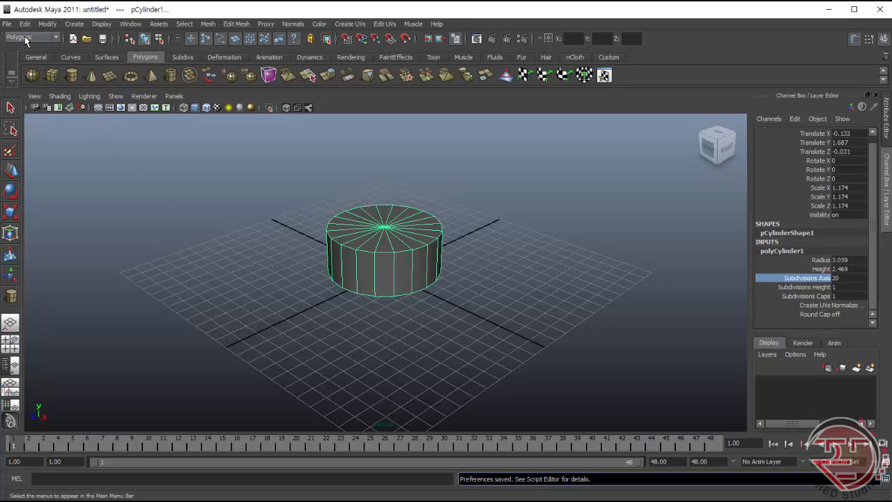
Set the cylinder's radius to 1 and its height to 1 in the polyCylinder1 inputs.
left_click(389, 258)
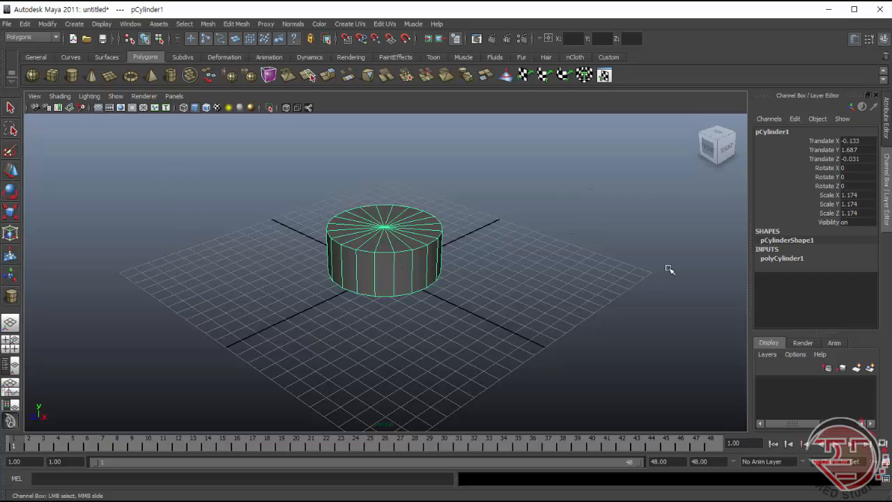
left_click(788, 259)
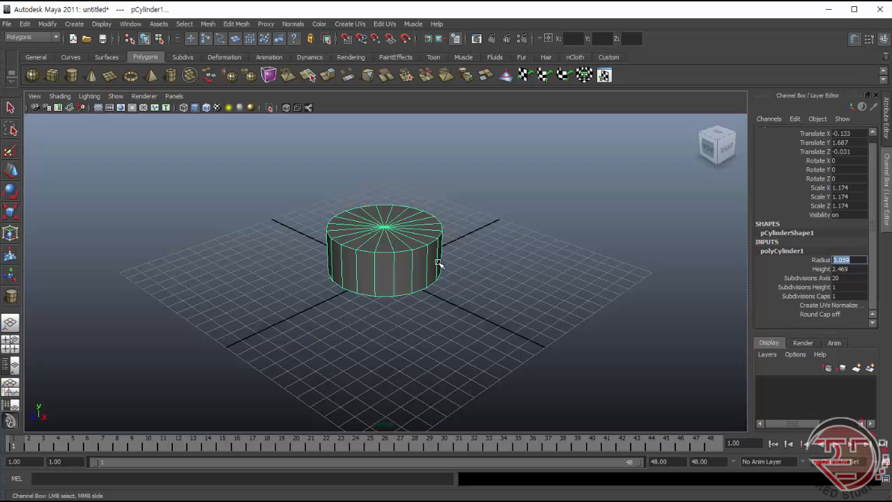
type("1")
key("Return")
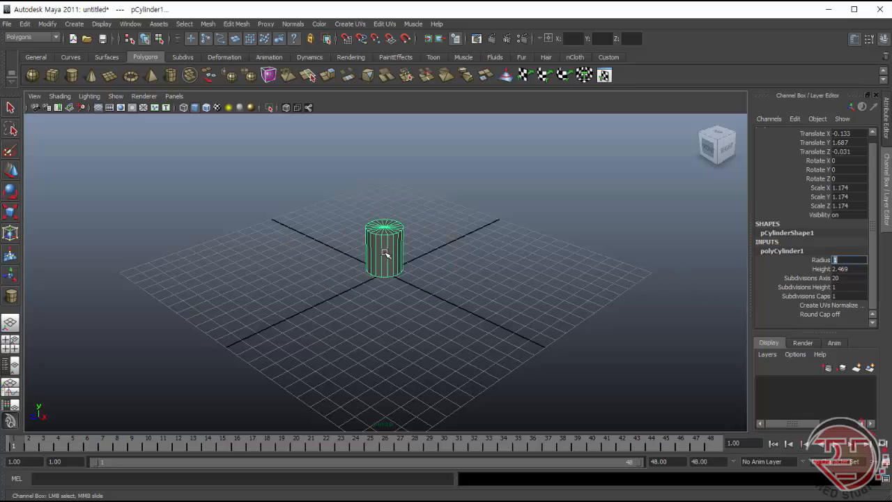
left_click(842, 268)
type("1")
key("Return")
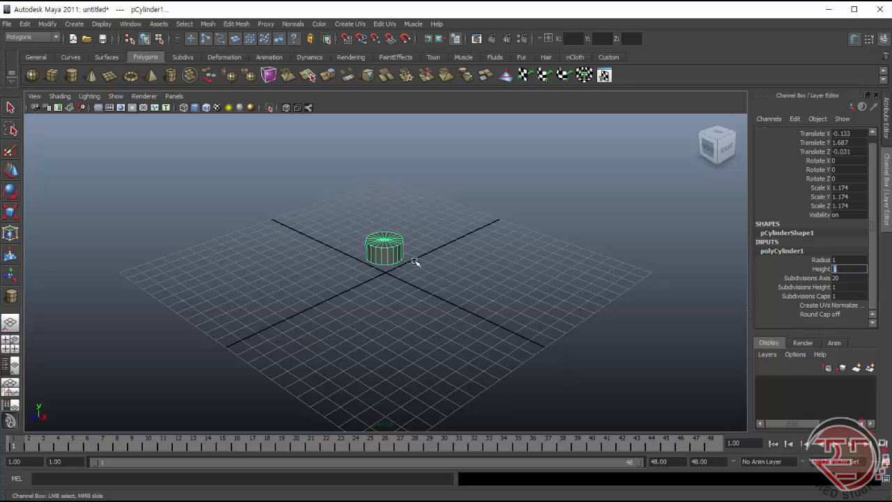
Set the cylinder's Scale X, Scale Y and Scale Z to 1 and deselect it.
left_click(842, 188)
type("1")
key("Return")
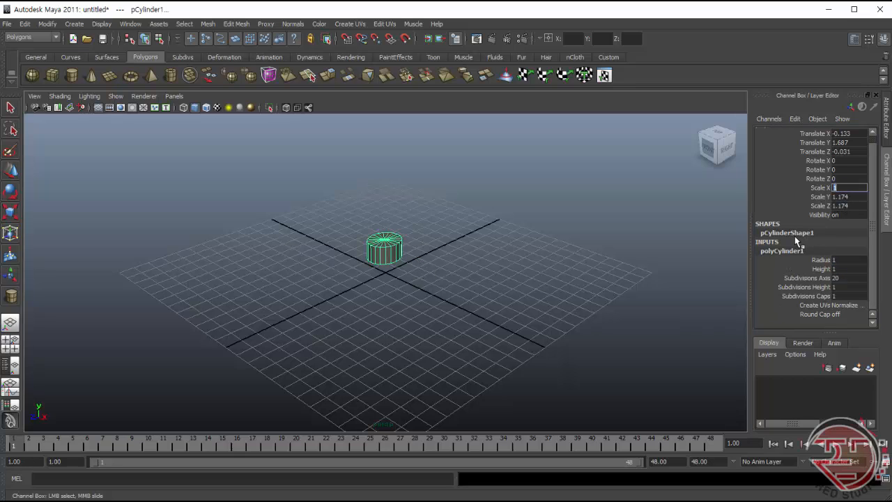
left_click(844, 197)
type("1")
key("Return")
left_click(844, 206)
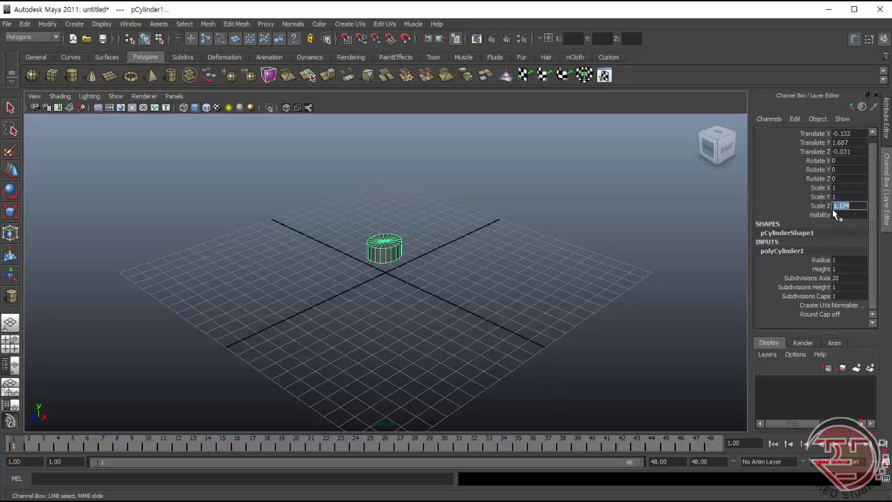
type("1")
key("Return")
left_click(417, 245)
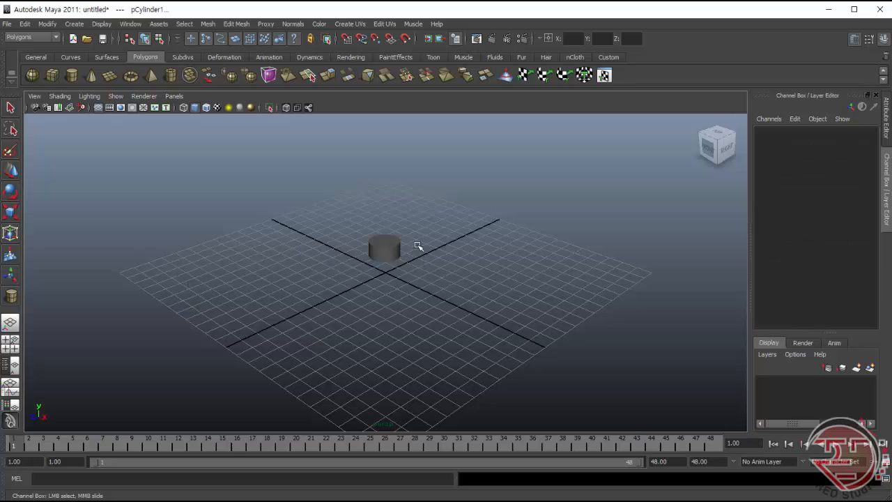
Reselect the cylinder and set its polyCylinder1 radius to 6 and height to 15.
left_click(387, 263)
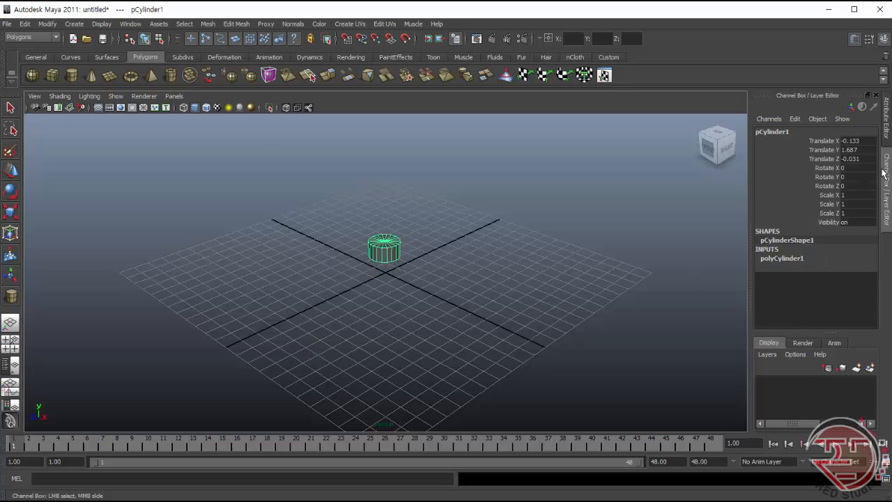
left_click(779, 258)
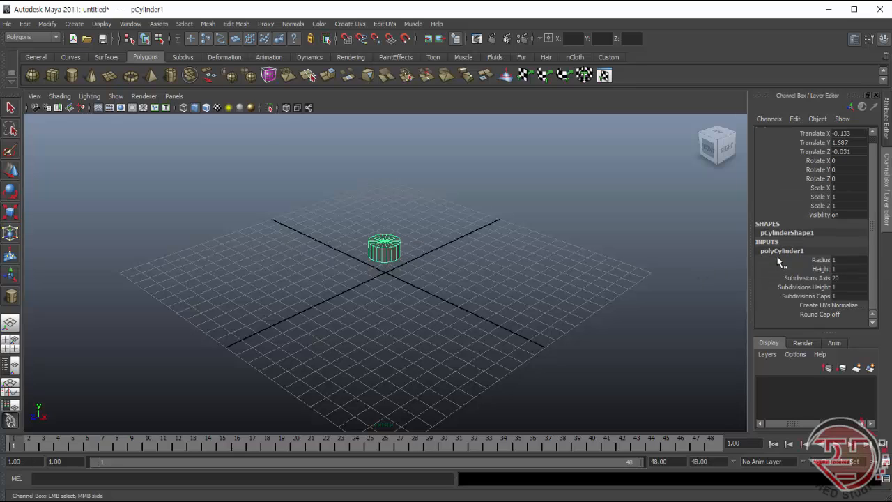
double_click(840, 260)
type("6")
key("Return")
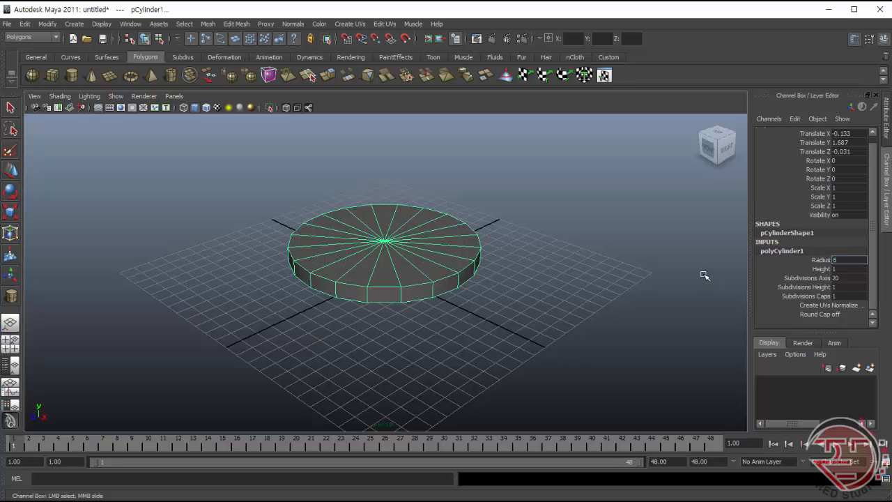
double_click(840, 269)
type("15")
key("Return")
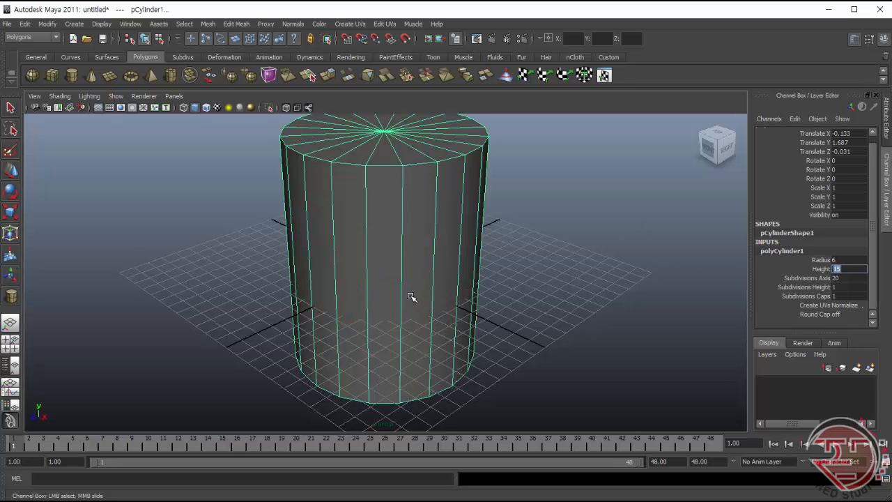
Set the cylinder's Subdivisions Height to 15 and Subdivisions Caps to 10, and deselect it.
double_click(836, 287)
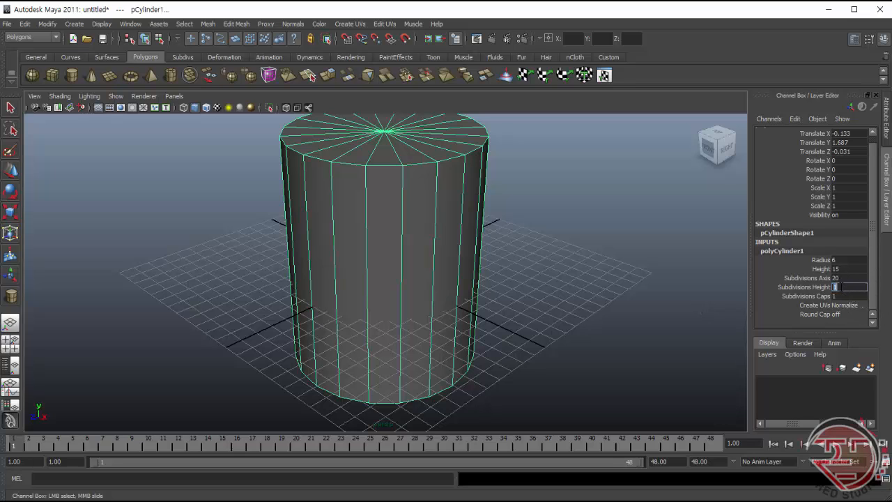
key("Return")
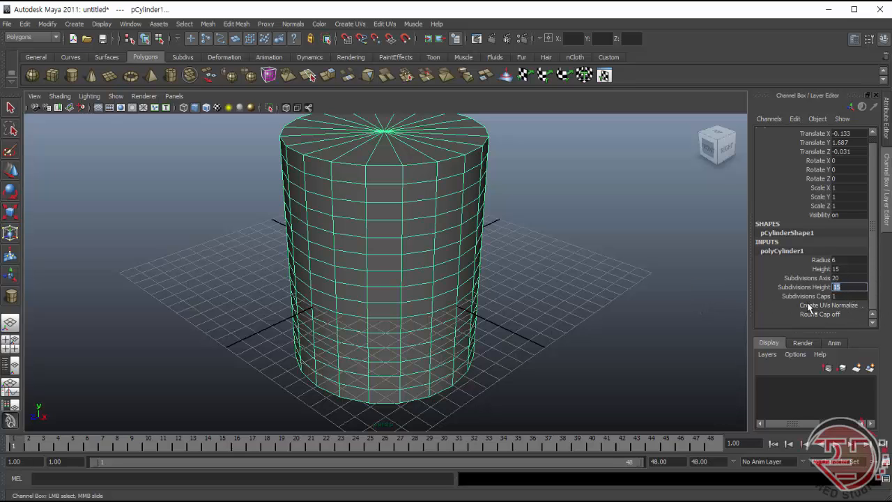
key("Tab")
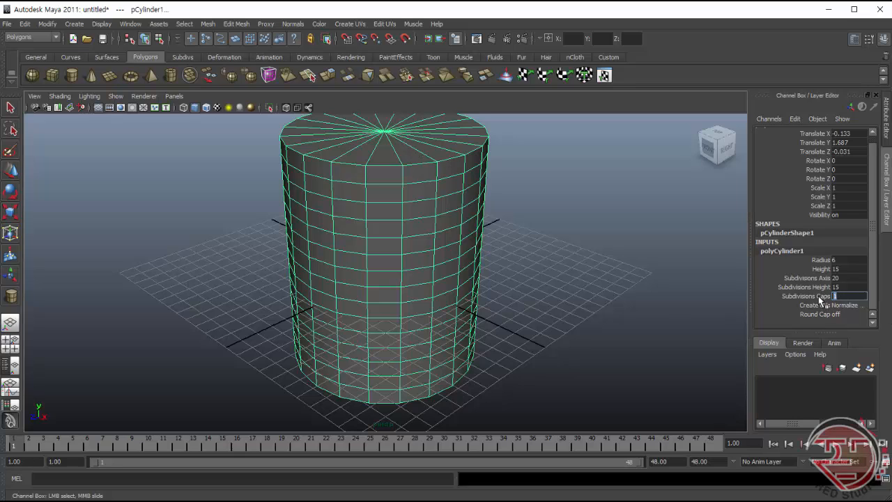
type("10")
key("Return")
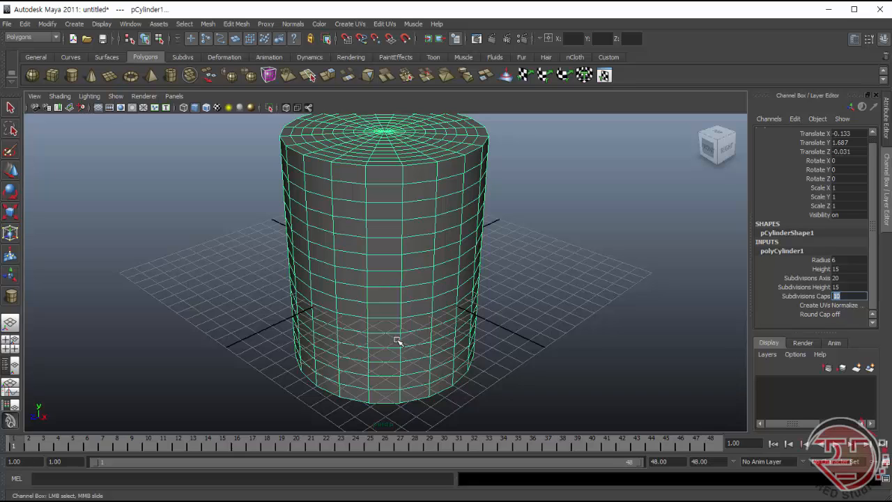
type("1")
left_click(516, 327)
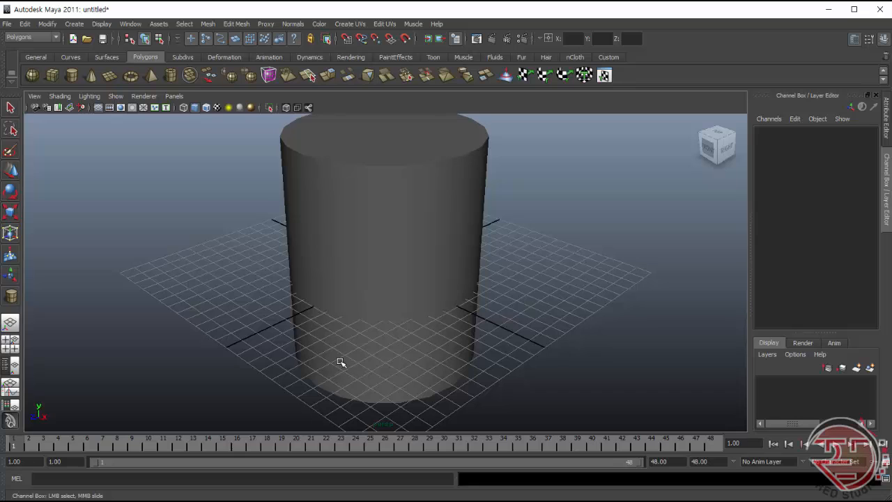
scroll(348, 355, "down", 3)
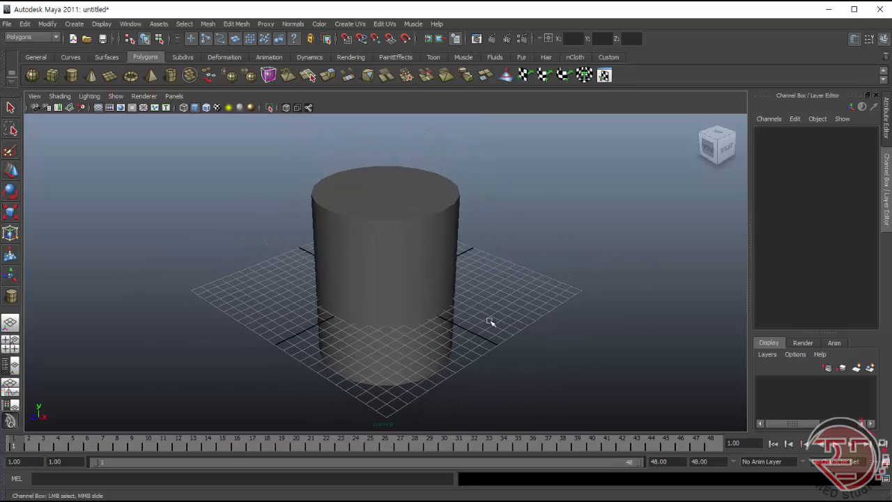
Move the cylinder straight up along Y to a Translate Y of about 8, so that it stands above the grid.
left_click(406, 275)
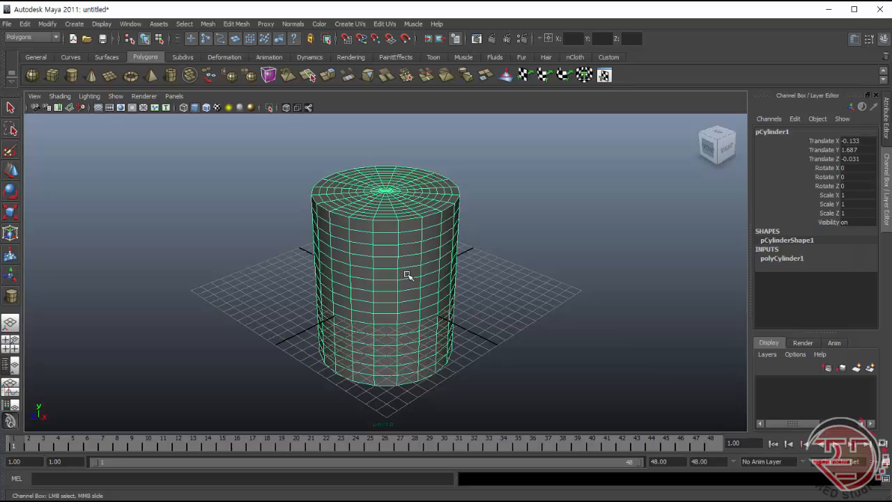
left_click(10, 171)
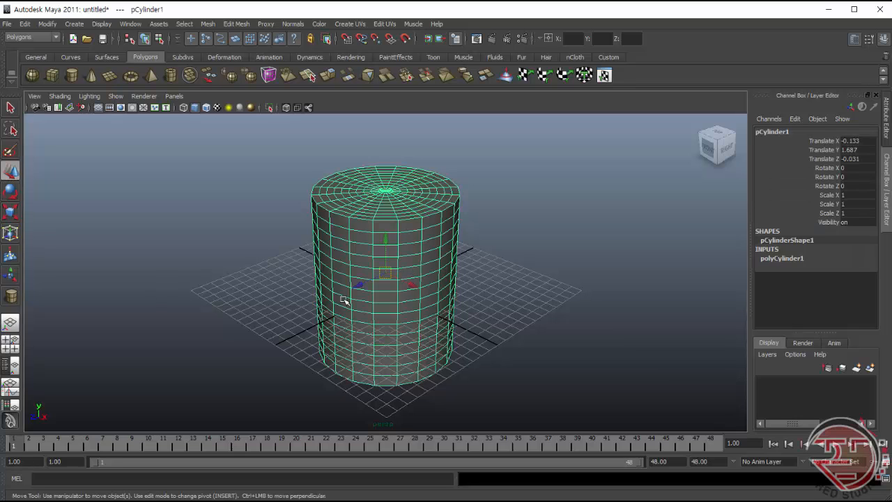
left_click_drag(389, 246, 388, 175)
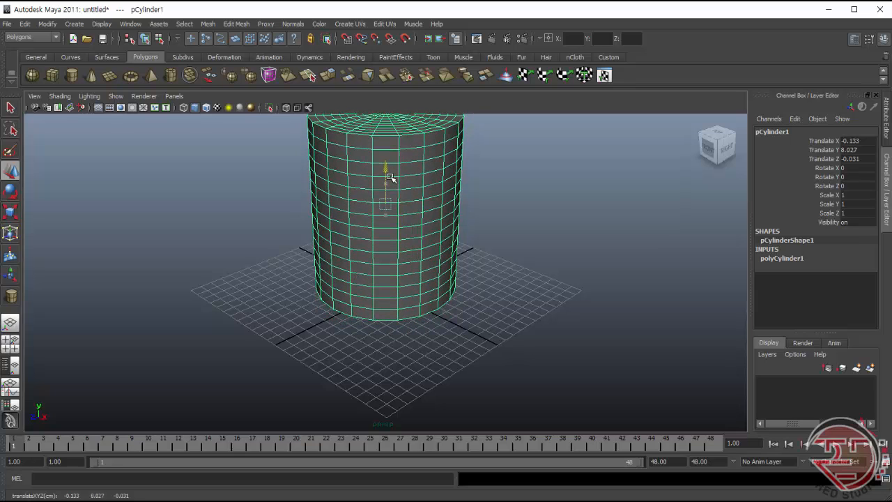
left_click(275, 229)
scroll(250, 237, "down", 5)
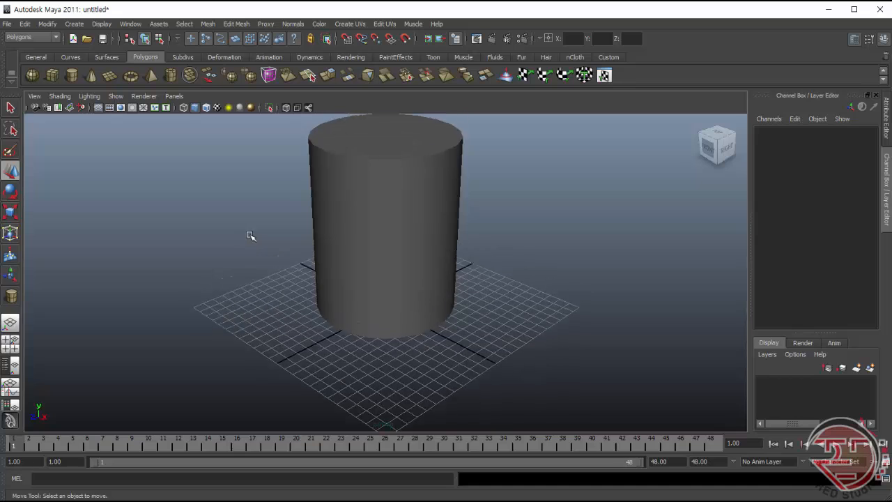
left_click(404, 291)
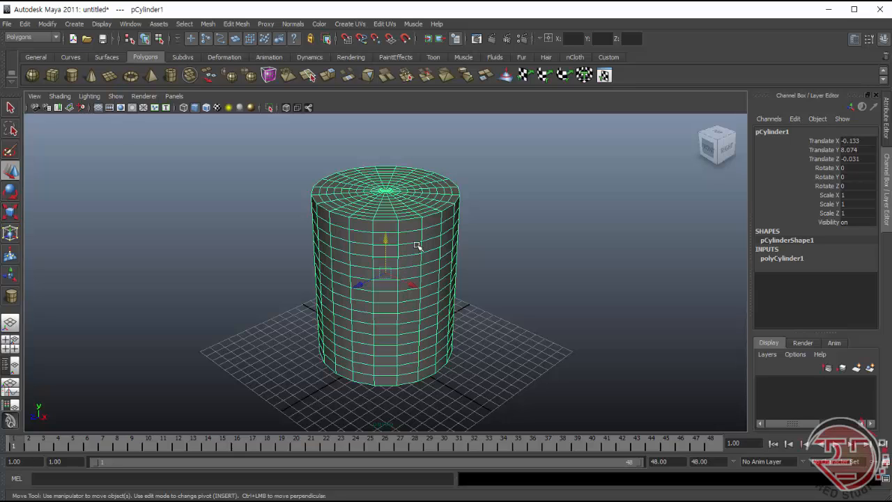
Switch the cylinder to face selection and pick single faces on the front of its side wall.
right_click(398, 260)
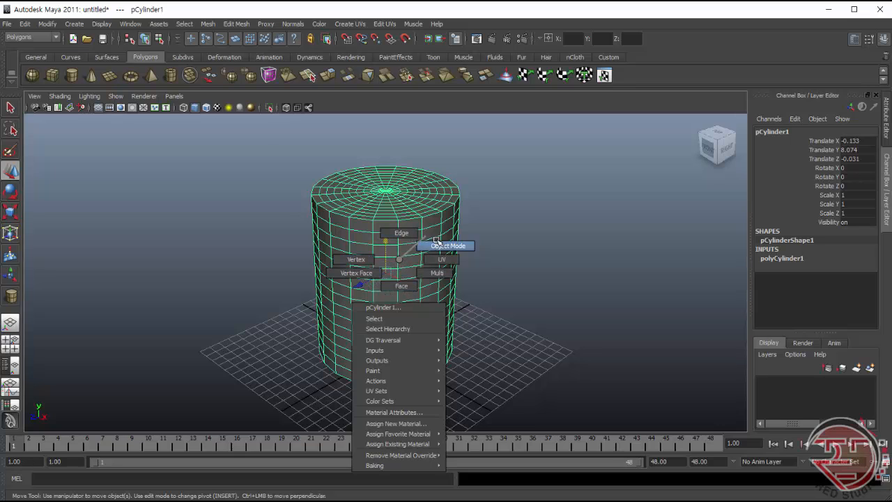
right_click_drag(405, 287, 404, 286)
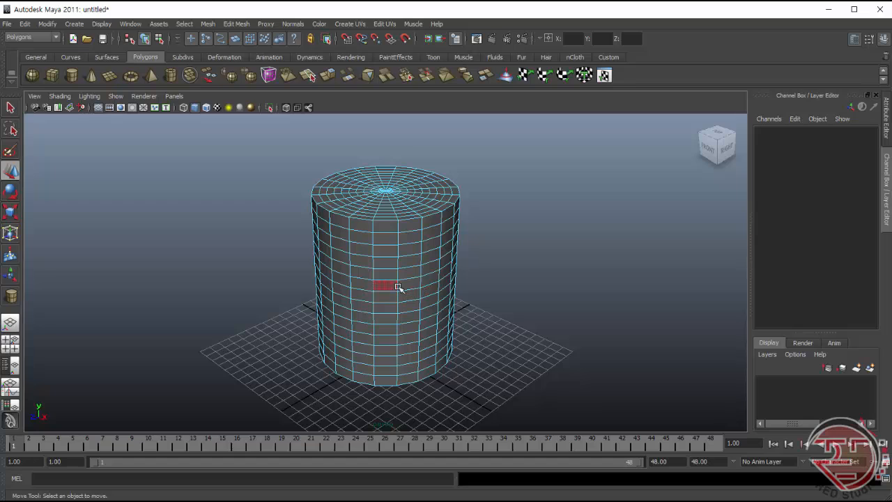
left_click(411, 284)
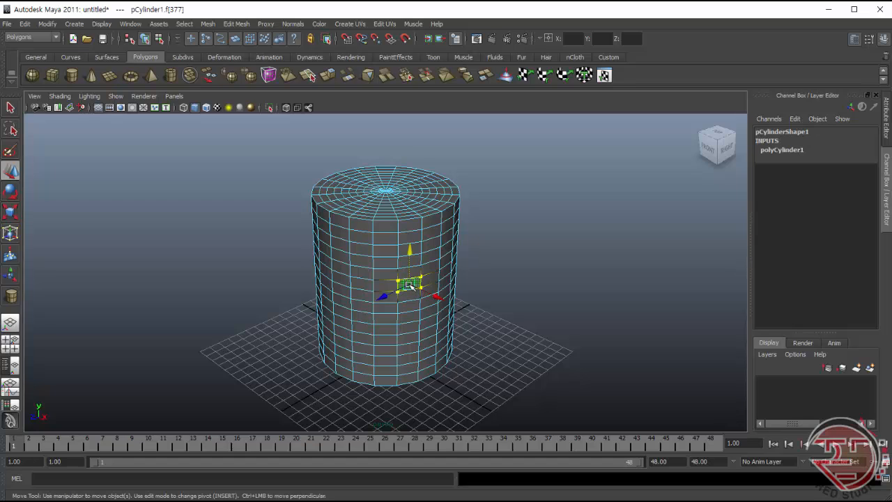
left_click(414, 272)
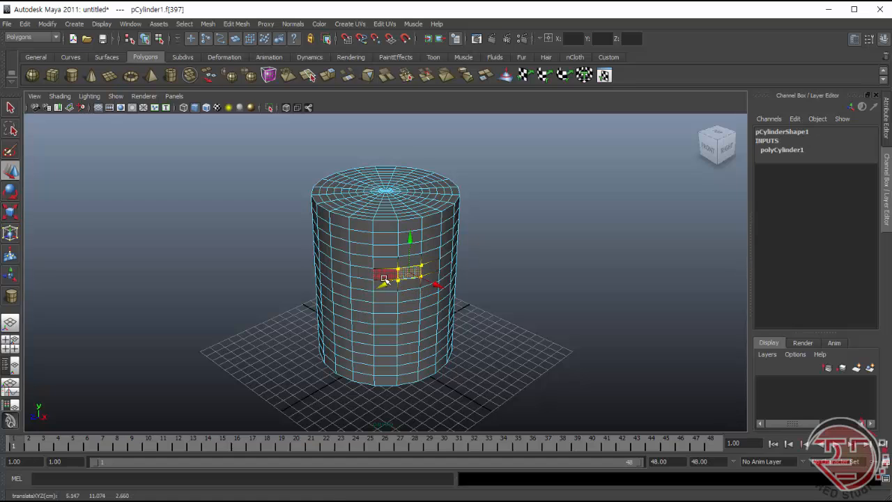
Switch the cylinder to vertex selection and pick single vertices on its side wall.
right_click(387, 254)
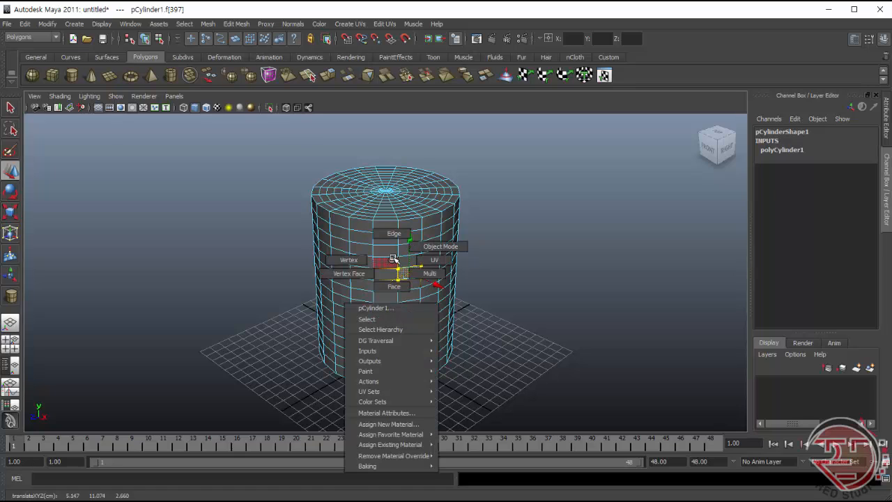
right_click(386, 265)
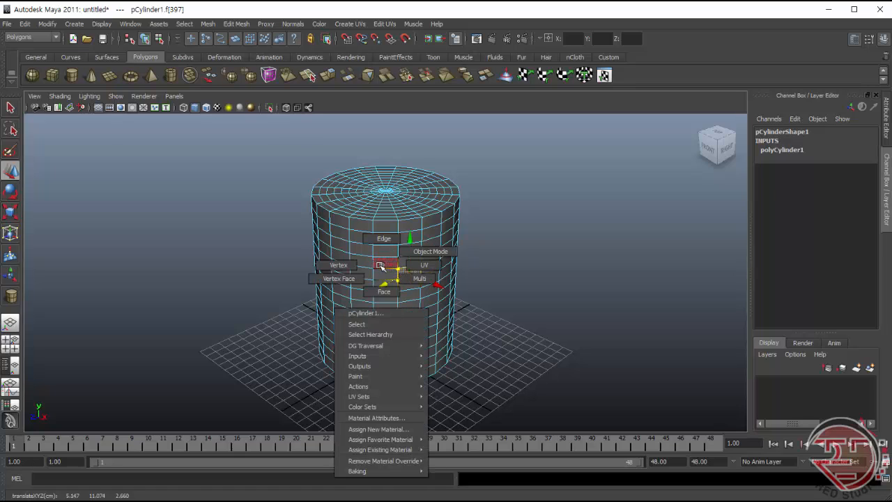
right_click_drag(380, 265, 345, 270)
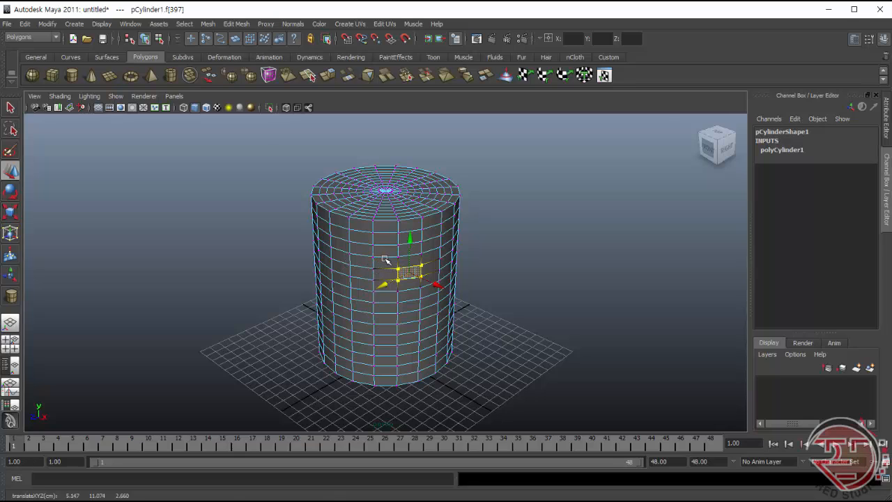
left_click(366, 260)
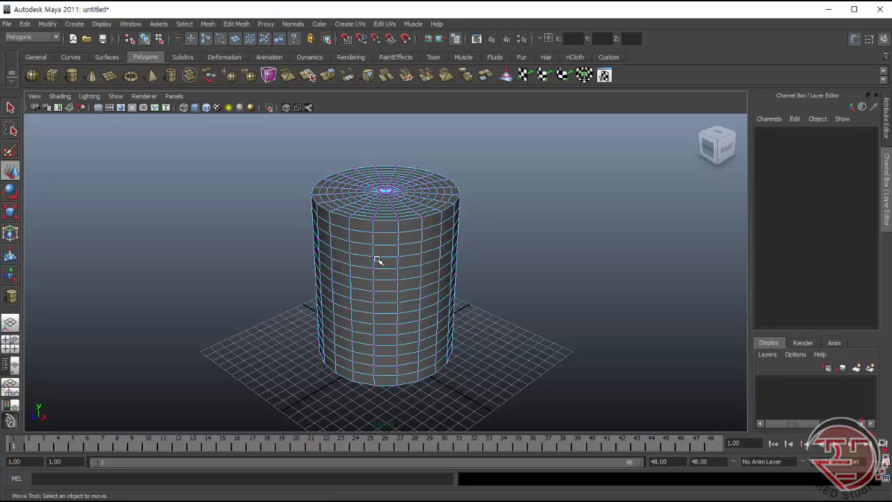
left_click(373, 260)
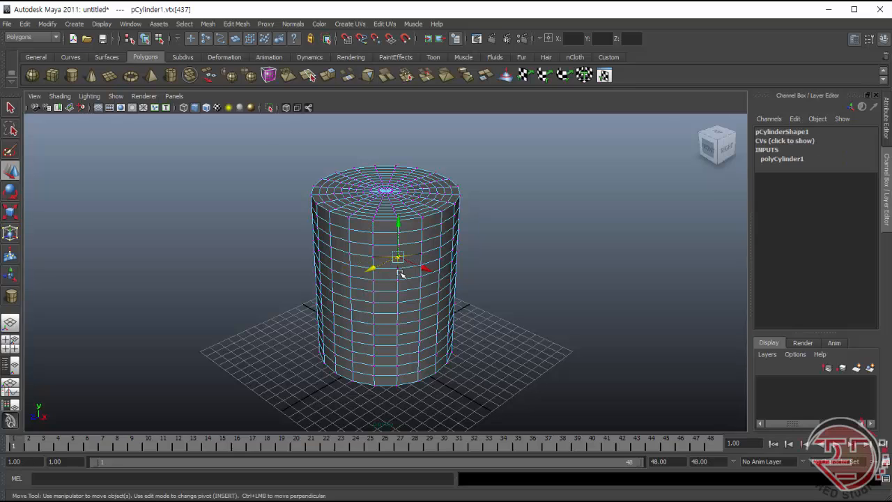
left_click(414, 250)
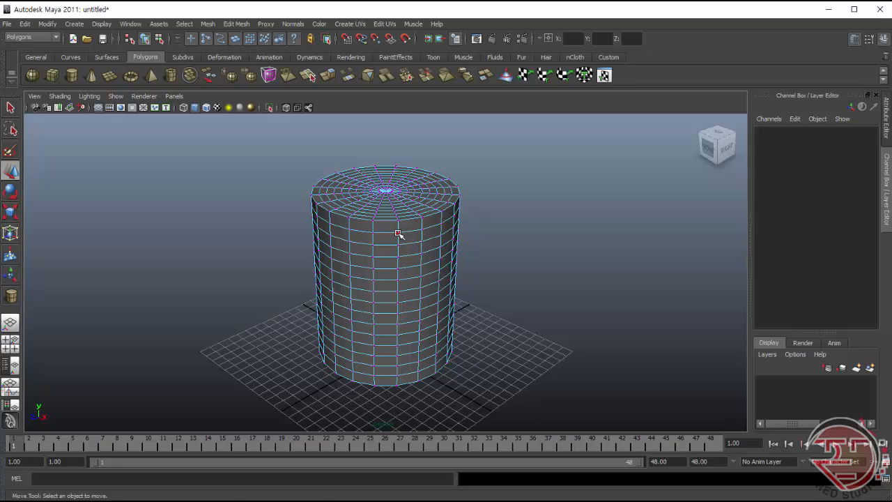
left_click(398, 235)
left_click(409, 260)
Switch to edge selection, pick several horizontal edges on the side wall one by one, and return to Object Mode with the cylinder selected.
right_click(384, 252)
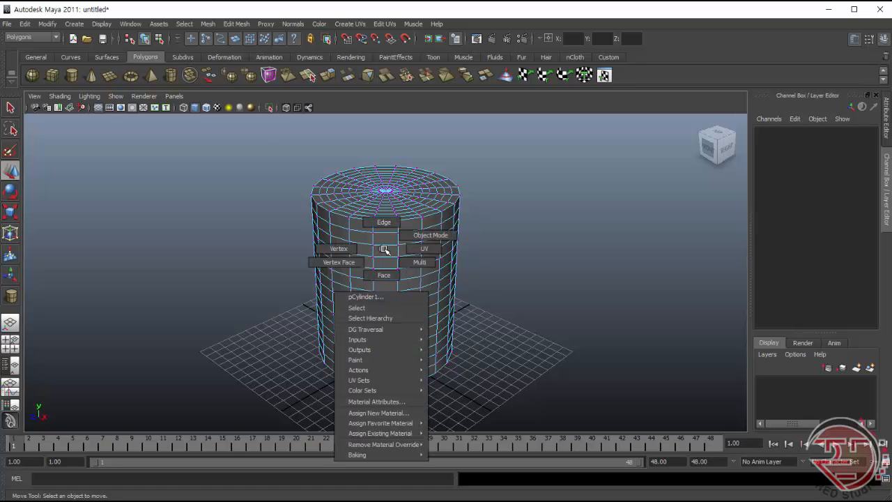
left_click(389, 220)
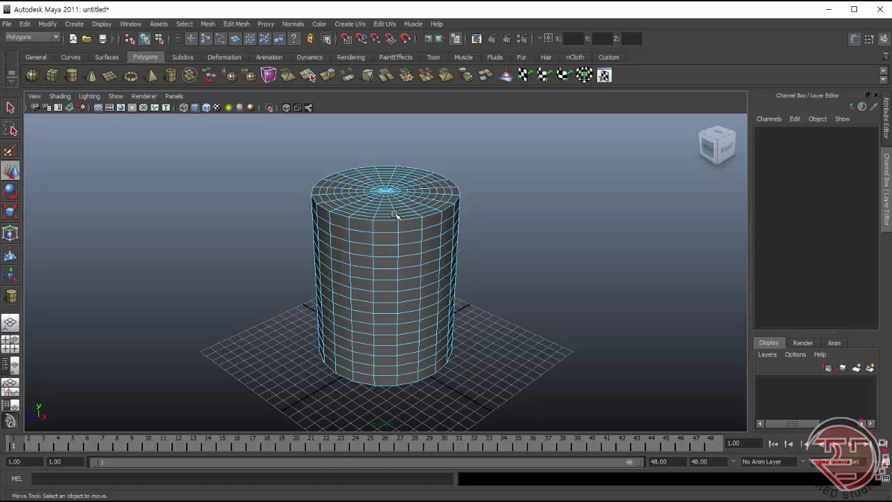
left_click(388, 267)
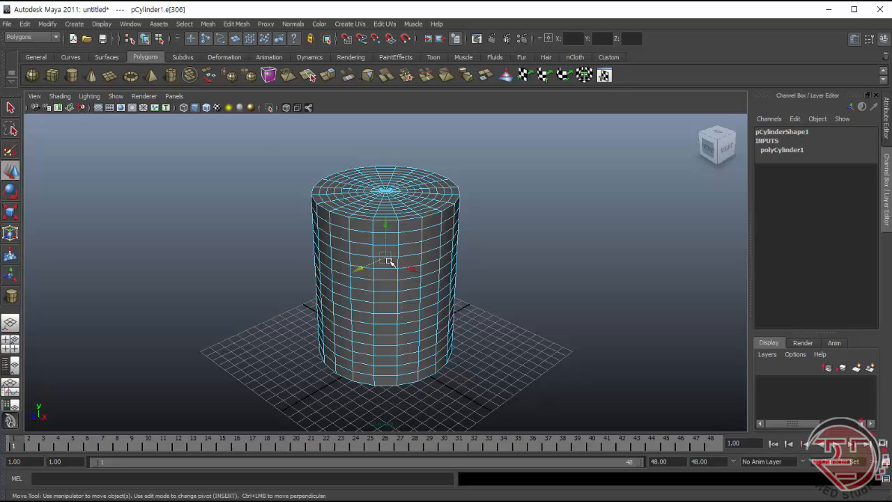
left_click(409, 257)
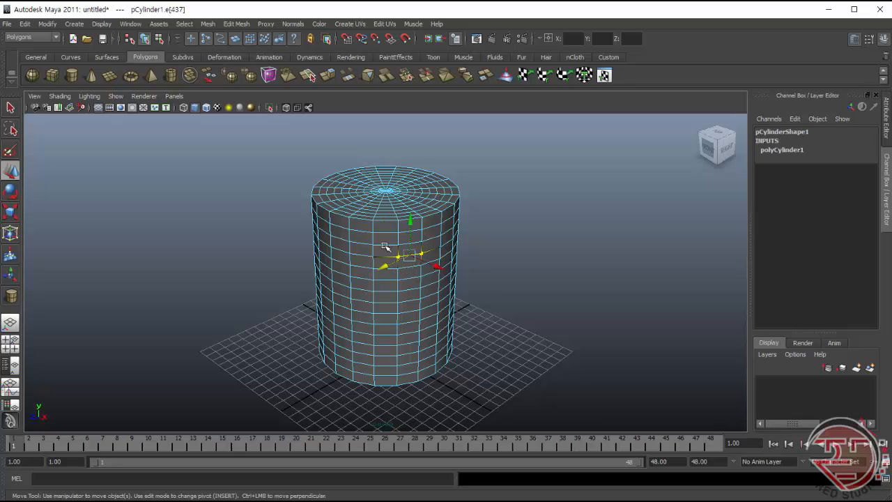
left_click(388, 249)
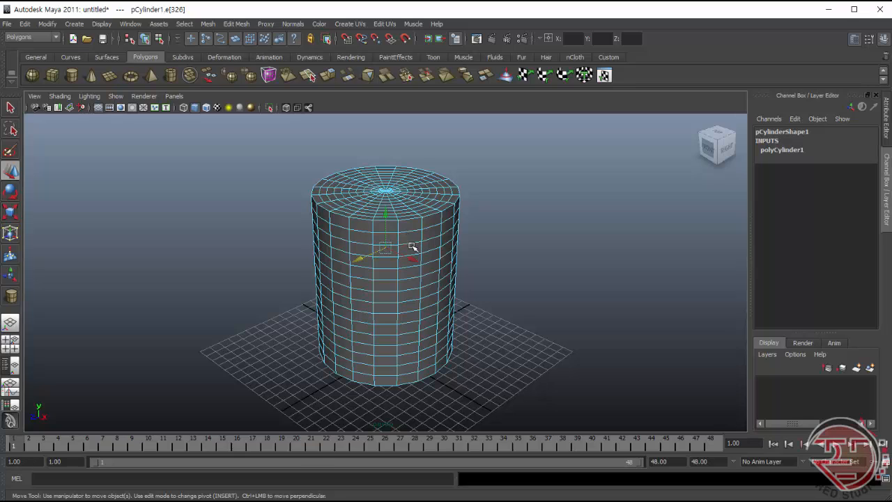
left_click(411, 246)
left_click(412, 232)
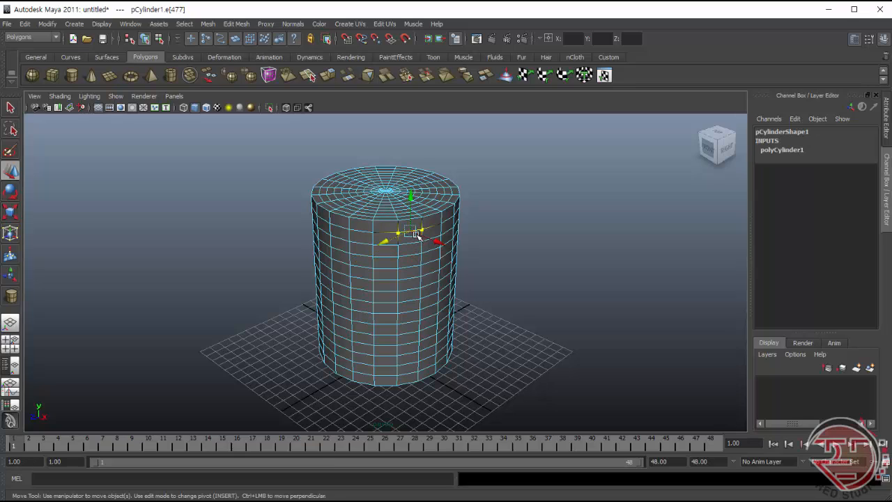
right_click_drag(368, 244, 396, 233)
left_click(379, 259)
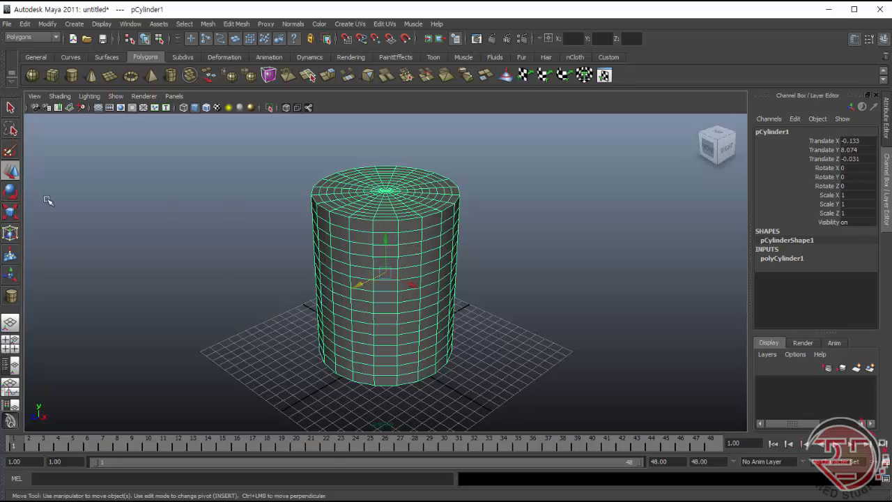
Switch the cylinder from object to face selection and look at its top cap from above.
left_click(11, 112)
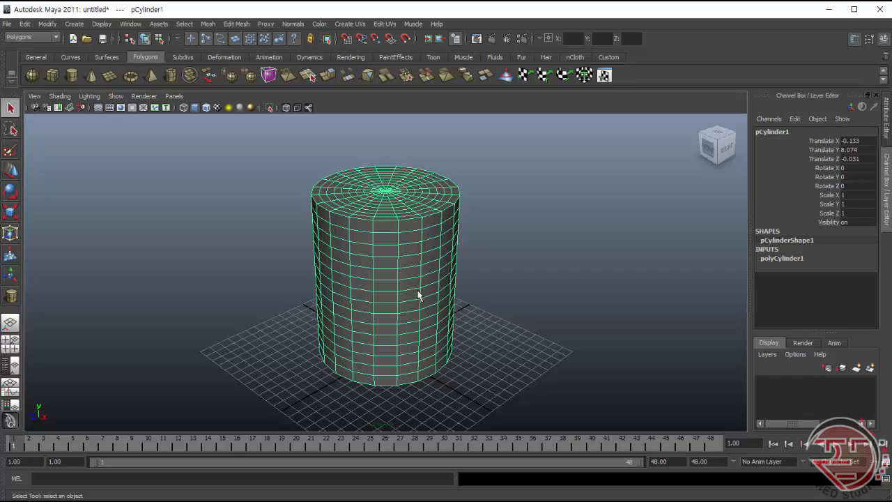
right_click_drag(393, 285, 390, 306)
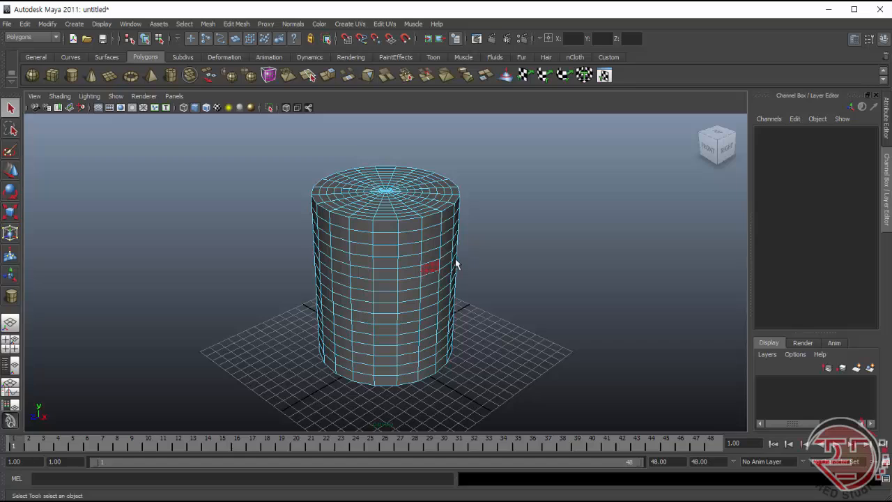
left_click_drag(493, 228, 456, 284, "alt")
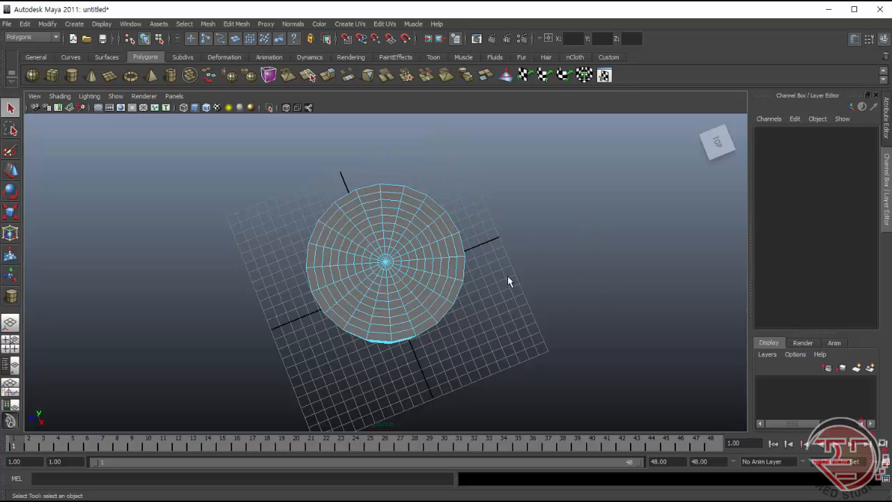
left_click_drag(562, 325, 555, 277, "alt")
left_click_drag(478, 241, 468, 273, "alt")
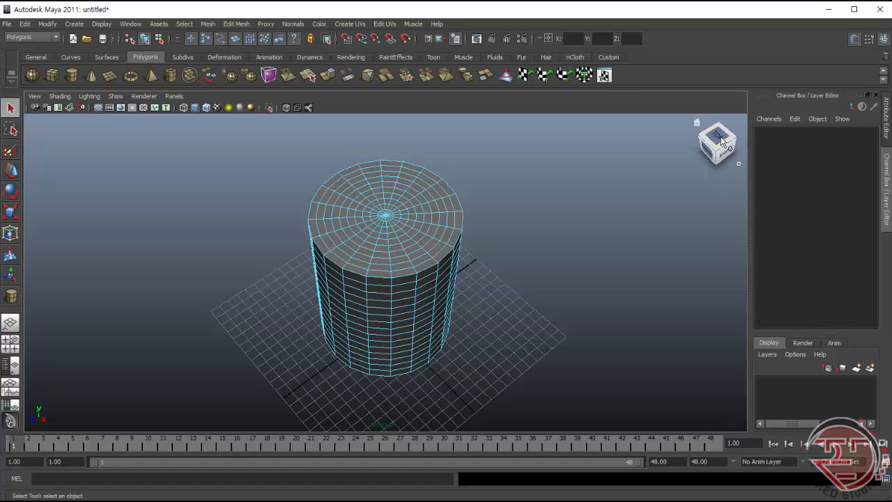
left_click(710, 145)
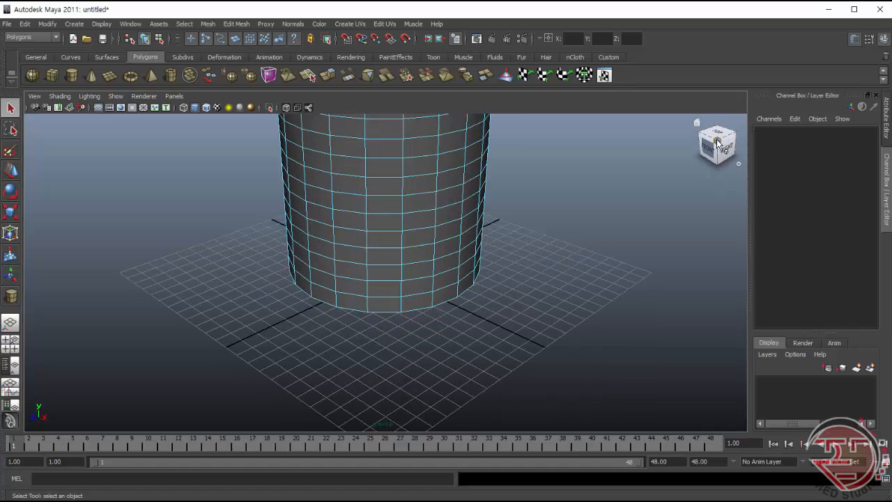
left_click_drag(513, 202, 527, 249, "alt")
scroll(519, 249, "down", 5)
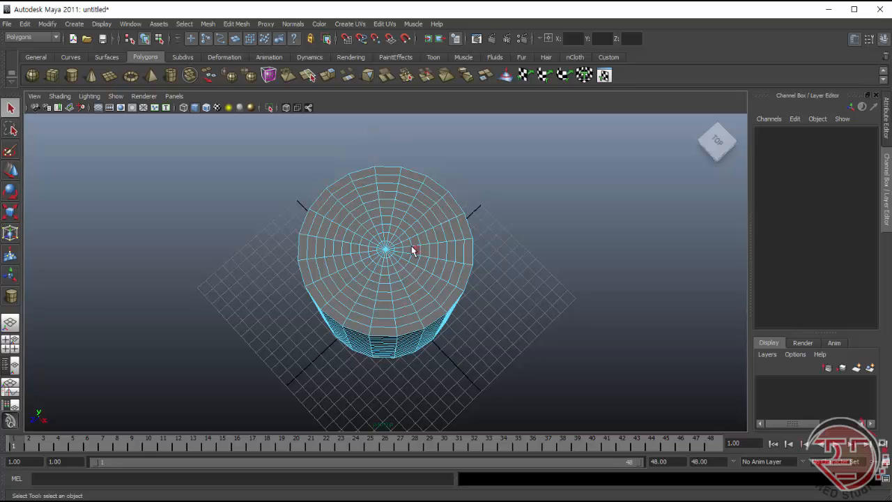
Use the Paint Selection Tool on the top cap, switching from vertices to faces, and paint all faces inside the outer rim ring.
left_click(10, 152)
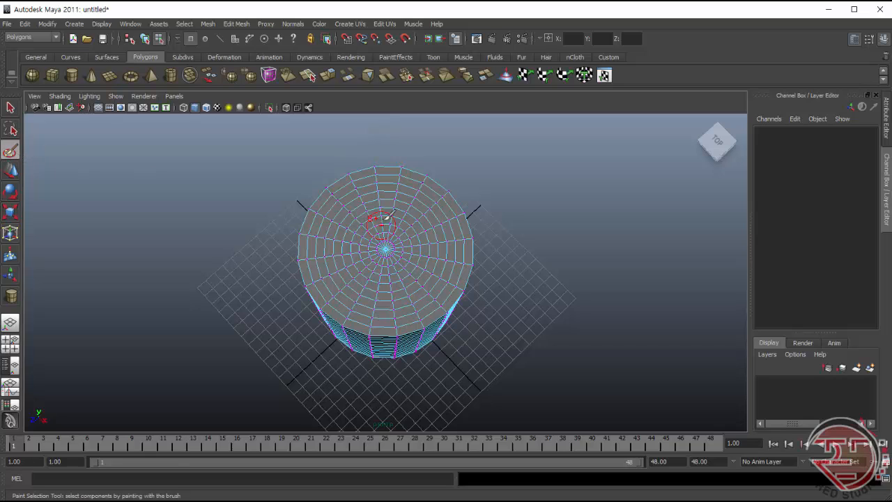
mouse_move(385, 246)
left_mouse_down()
mouse_move(390, 214)
mouse_move(376, 227)
left_mouse_up()
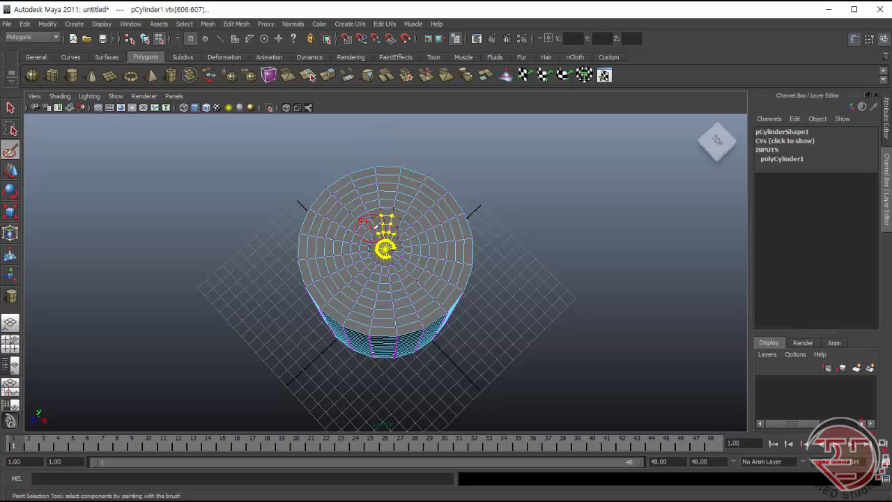
right_click_drag(376, 227, 380, 248)
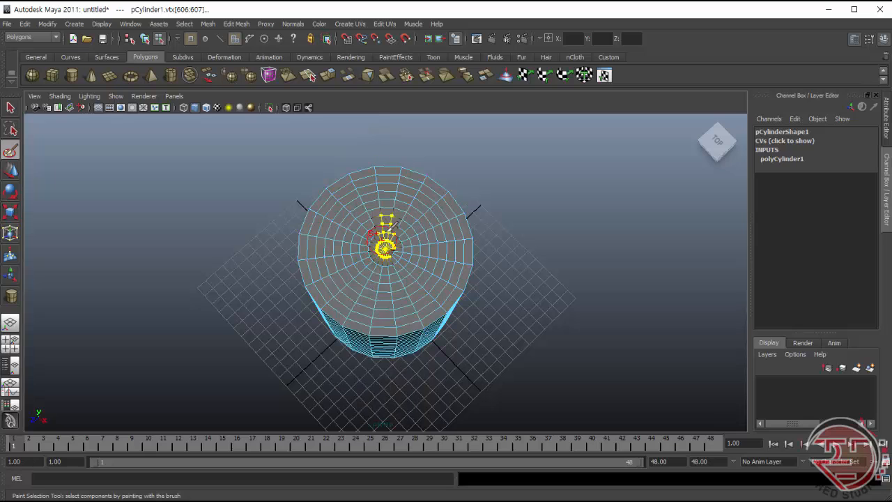
mouse_move(395, 227)
left_mouse_down()
mouse_move(403, 184)
mouse_move(428, 199)
mouse_move(453, 245)
mouse_move(443, 277)
mouse_move(382, 310)
mouse_move(333, 293)
mouse_move(340, 275)
mouse_move(322, 226)
mouse_move(354, 197)
mouse_move(382, 202)
mouse_move(348, 222)
mouse_move(346, 266)
mouse_move(404, 275)
mouse_move(370, 262)
mouse_move(383, 269)
mouse_move(428, 245)
mouse_move(389, 206)
left_mouse_up()
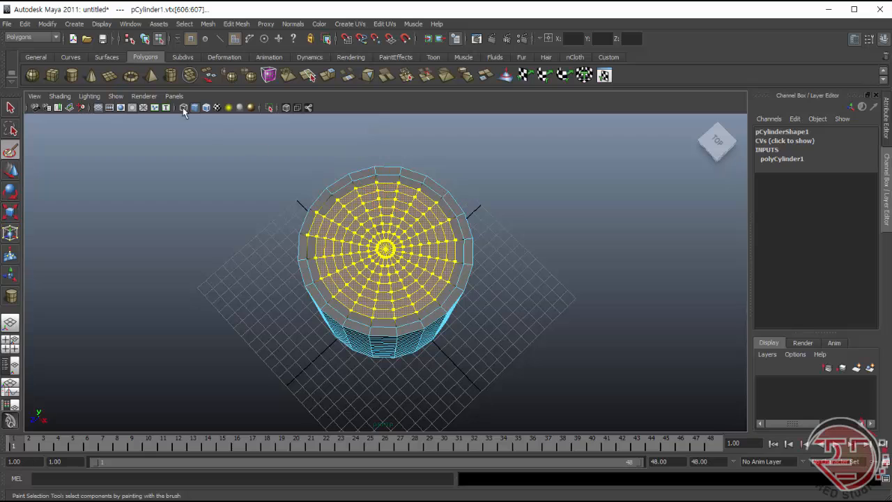
Pick single faces near the cap's rim with the Select Tool, and extend the selection along the radial face rows on both sides.
left_click(10, 106)
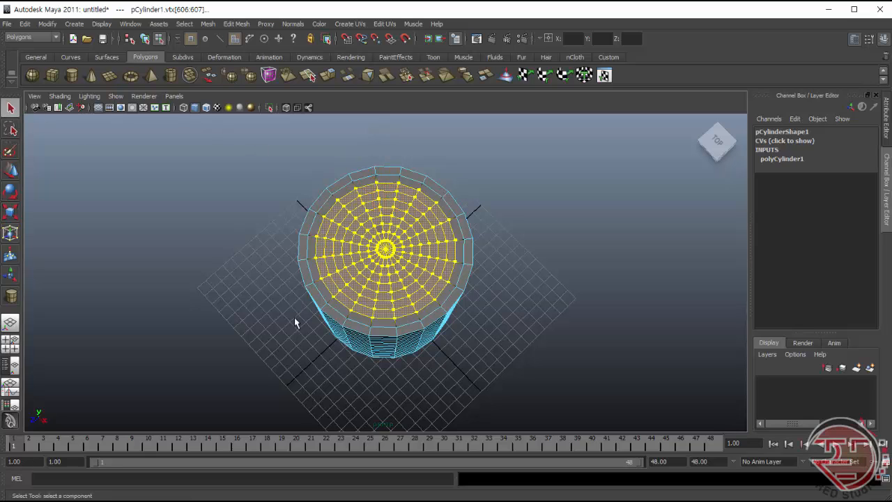
left_click(466, 279)
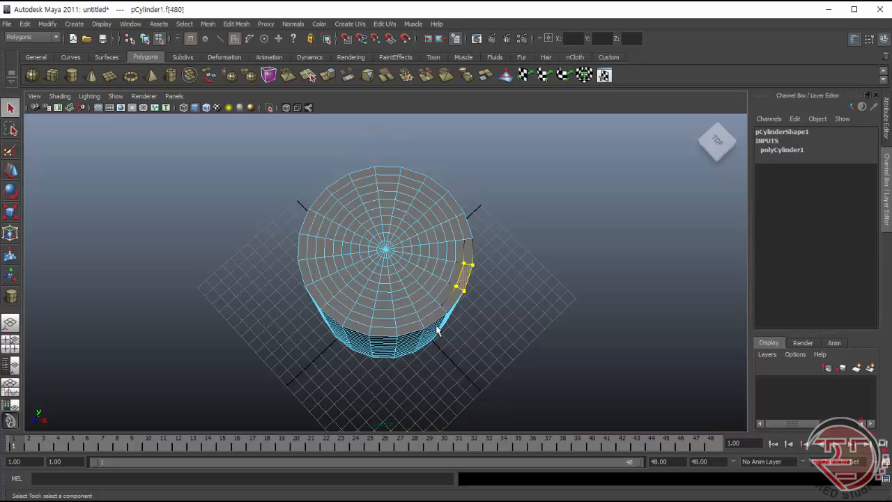
left_click_drag(458, 354, 450, 224, "alt")
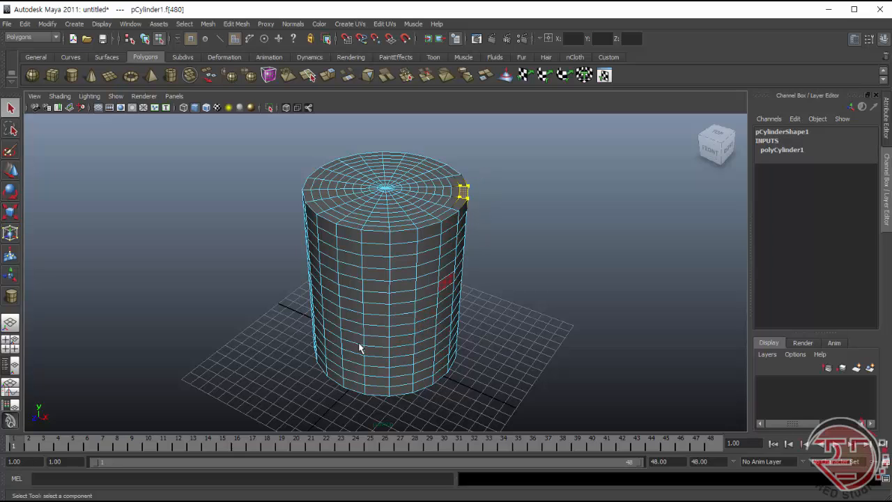
left_click(447, 192)
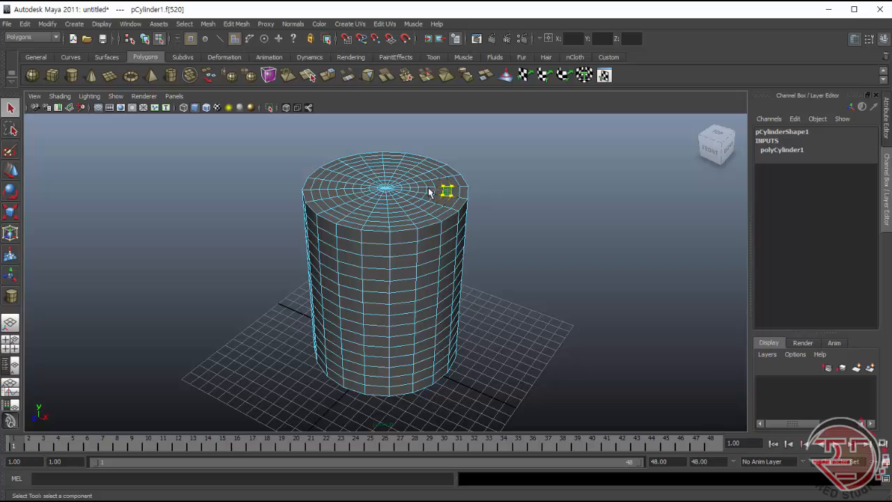
double_click(421, 190, "shift")
double_click(327, 192, "shift")
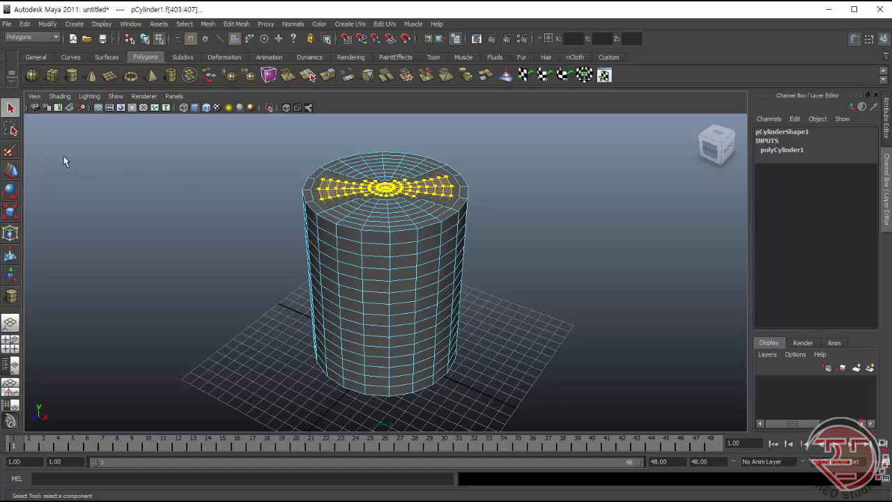
Paint the remaining cap faces inside the rim into the selection, and replace it with a single face near the centre.
left_click(10, 151)
mouse_move(331, 178)
left_mouse_down()
mouse_move(419, 162)
mouse_move(427, 172)
mouse_move(401, 185)
mouse_move(373, 173)
mouse_move(422, 173)
mouse_move(373, 169)
mouse_move(345, 210)
mouse_move(384, 217)
mouse_move(429, 198)
mouse_move(366, 198)
mouse_move(404, 210)
mouse_move(437, 205)
mouse_move(401, 224)
mouse_move(398, 237)
left_mouse_up()
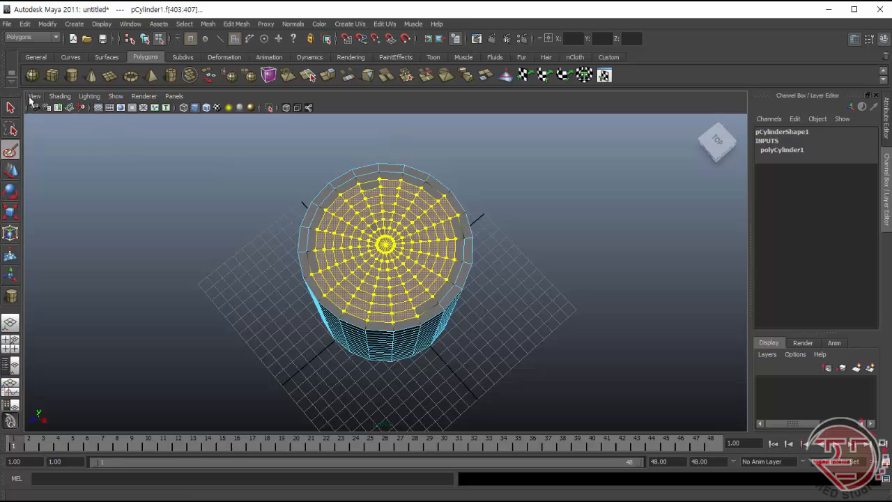
left_click(10, 108)
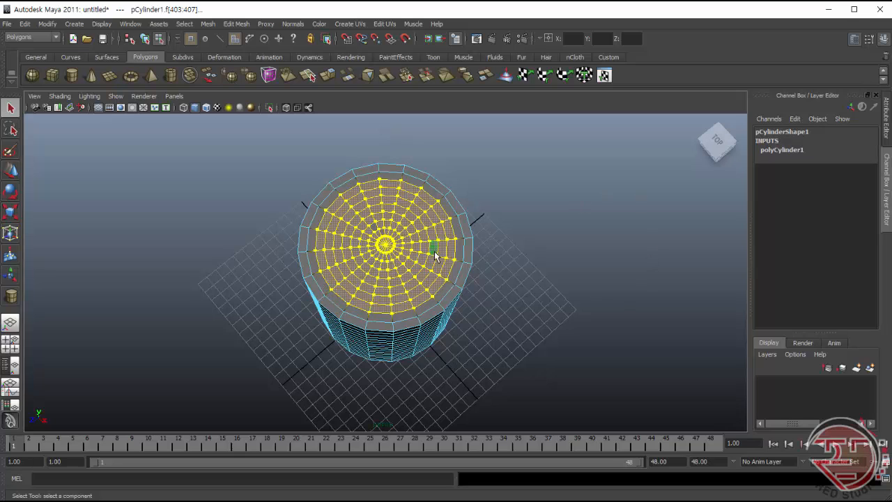
left_click(376, 229)
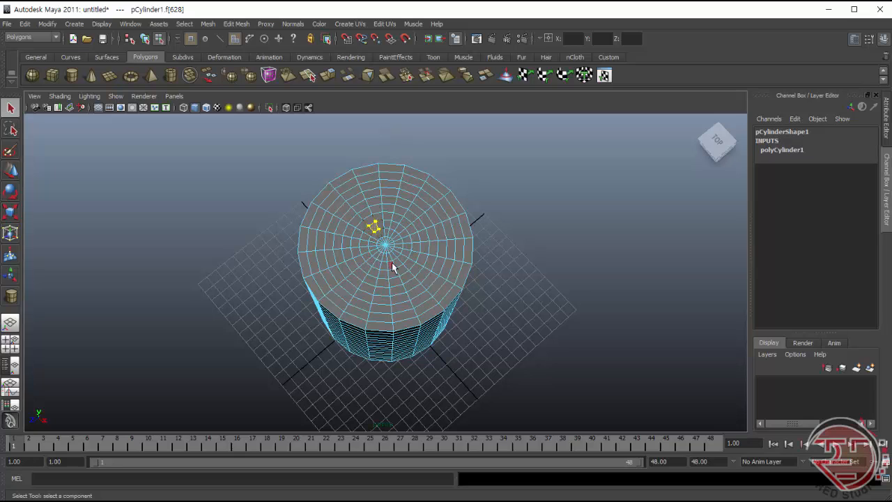
Paint-select all top cap faces inside the outer rim ring and remove the stray rim faces from the selection.
key("w")
left_click(11, 151)
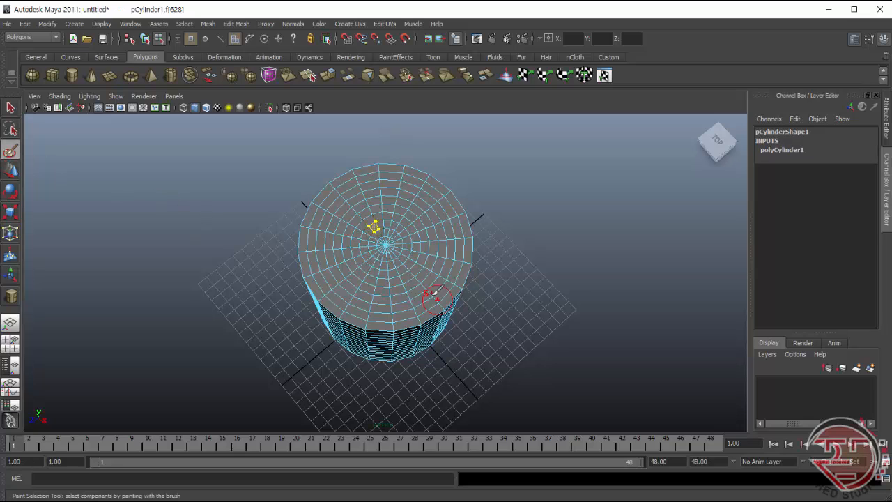
mouse_move(337, 204)
left_mouse_down()
mouse_move(374, 209)
mouse_move(346, 201)
mouse_move(400, 182)
mouse_move(451, 221)
mouse_move(453, 252)
mouse_move(439, 276)
mouse_move(418, 293)
mouse_move(377, 299)
mouse_move(387, 314)
mouse_move(341, 280)
mouse_move(324, 251)
mouse_move(322, 219)
mouse_move(334, 210)
mouse_move(359, 270)
mouse_move(418, 268)
mouse_move(404, 213)
mouse_move(390, 258)
mouse_move(347, 270)
mouse_move(407, 204)
mouse_move(408, 227)
left_mouse_up()
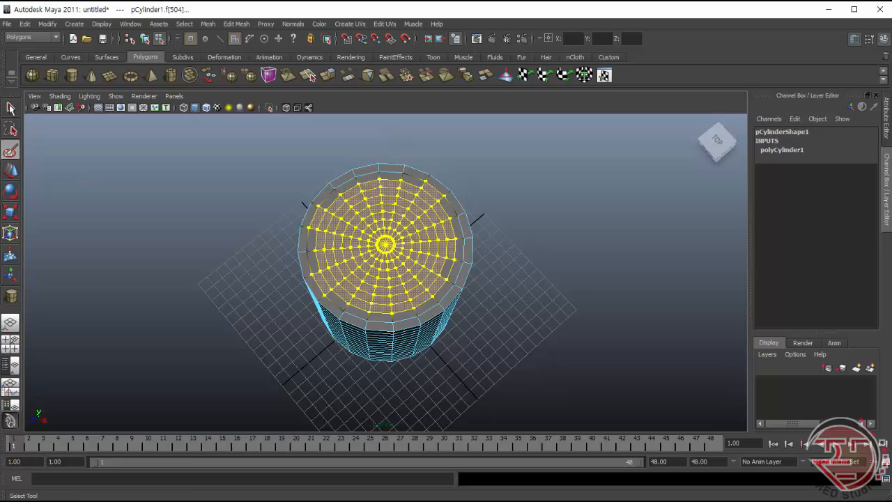
left_click(10, 108)
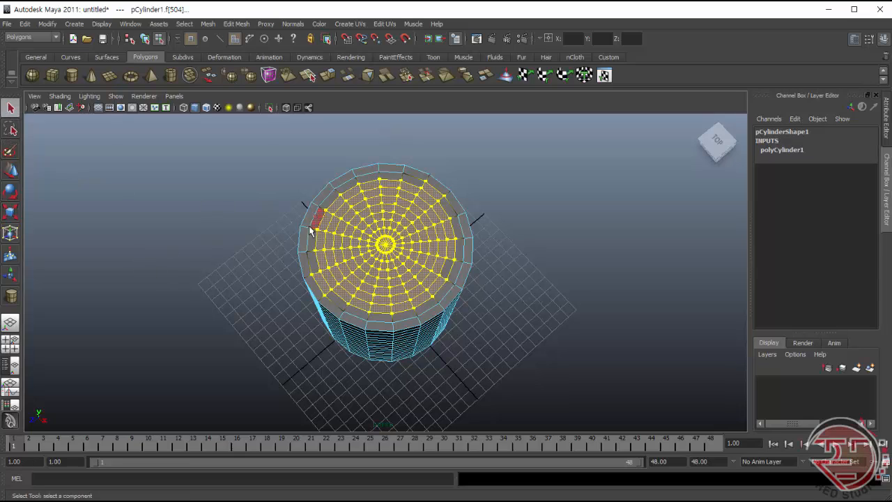
left_click(436, 192, "shift")
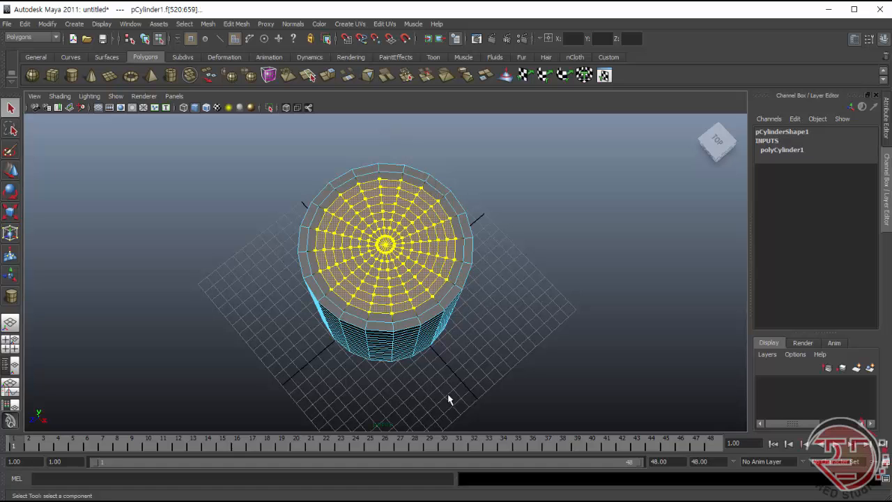
Move the selected cap faces straight down along Y to near the cylinder's base to hollow out the mug.
left_click_drag(484, 374, 499, 305, "alt")
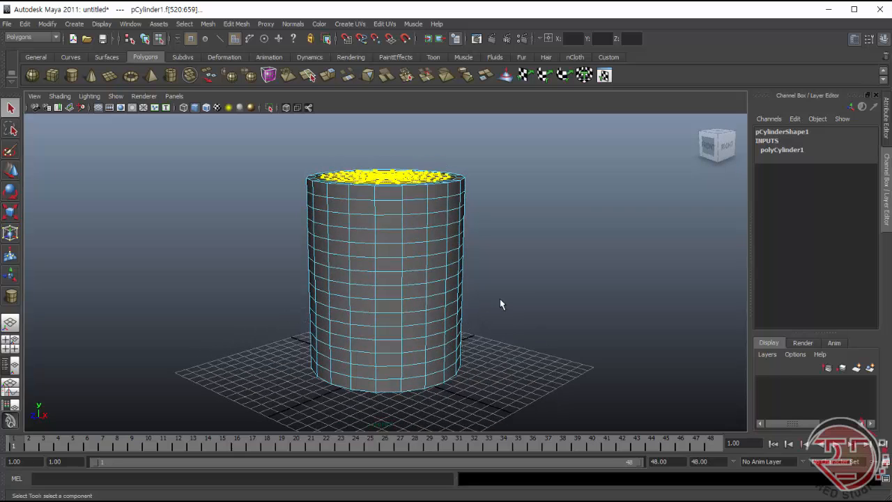
left_click(11, 170)
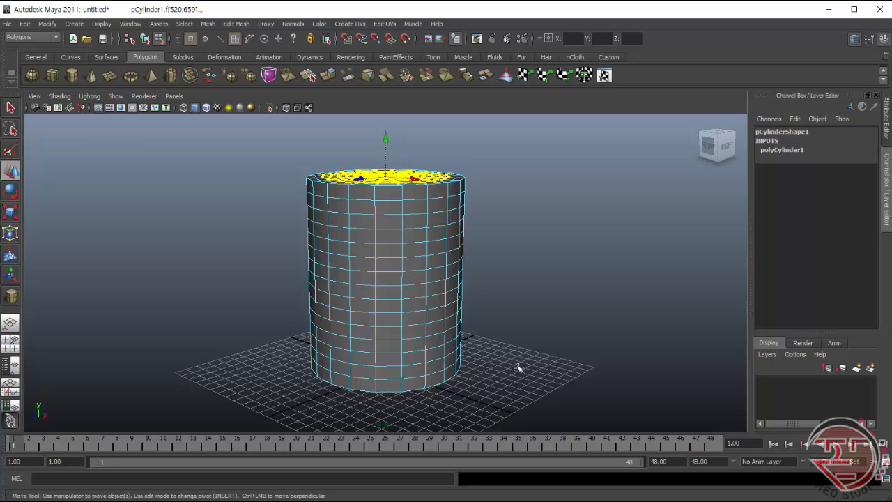
left_click_drag(517, 367, 521, 346, "alt")
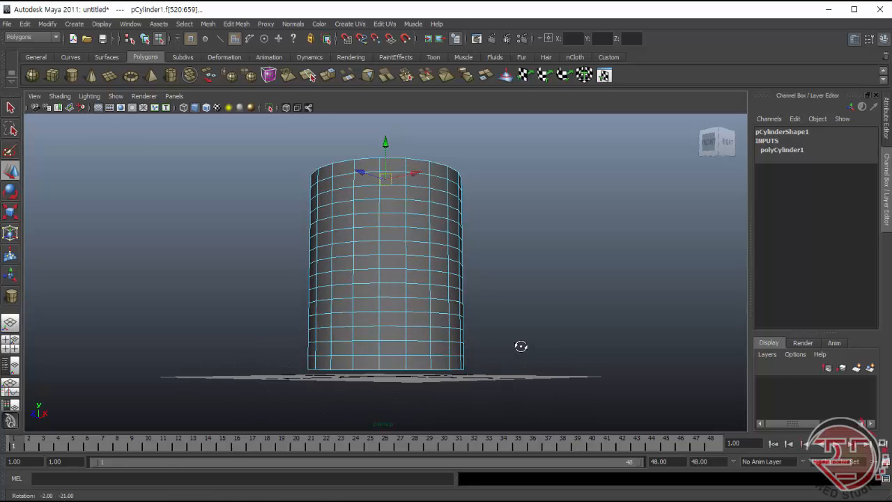
left_click_drag(386, 143, 379, 324)
left_click_drag(545, 286, 517, 338, "alt")
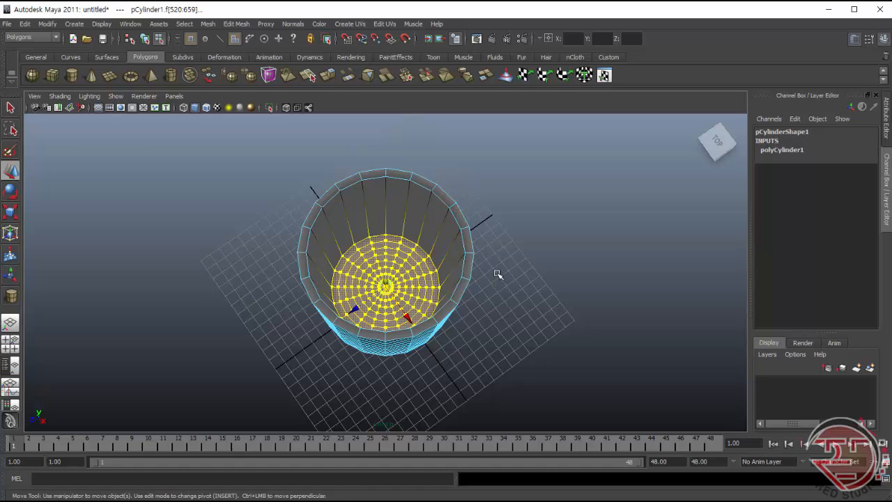
left_click_drag(497, 273, 508, 279, "alt")
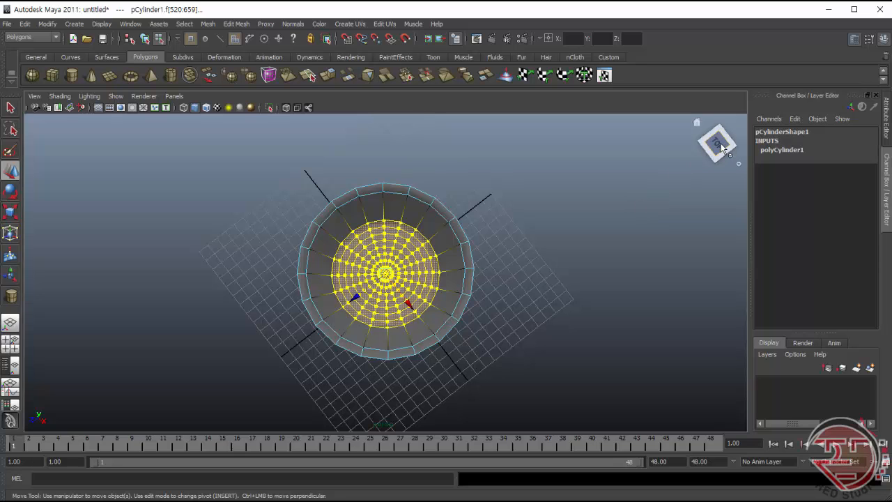
Show the model in the four-view layout and clear the face selection, trying one face pick in the top view.
left_click(10, 344)
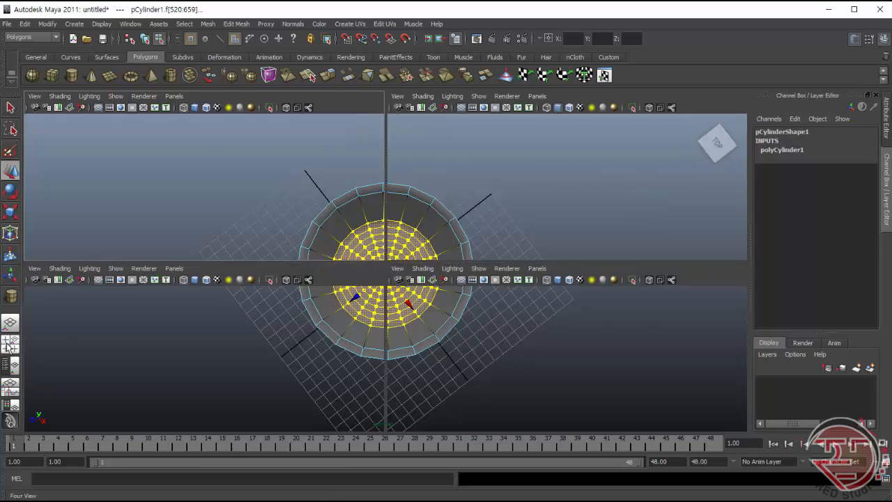
left_click(240, 219)
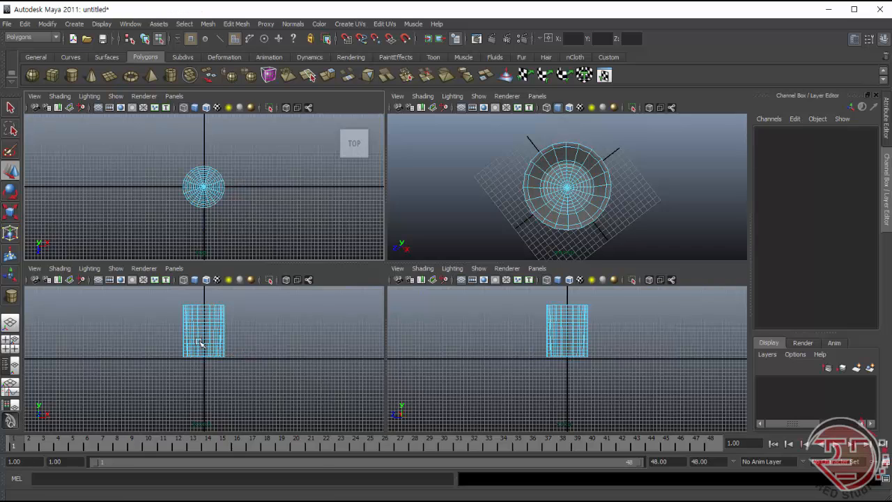
left_click(212, 192)
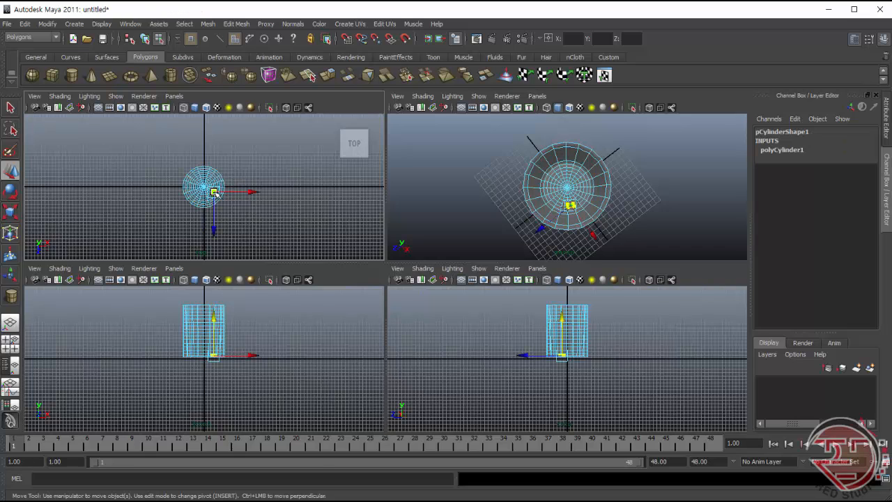
left_click(276, 233)
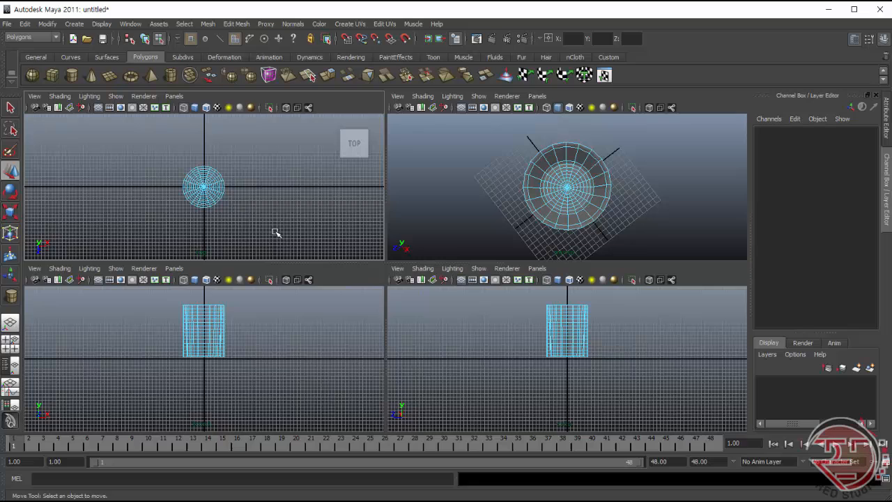
left_click(258, 373)
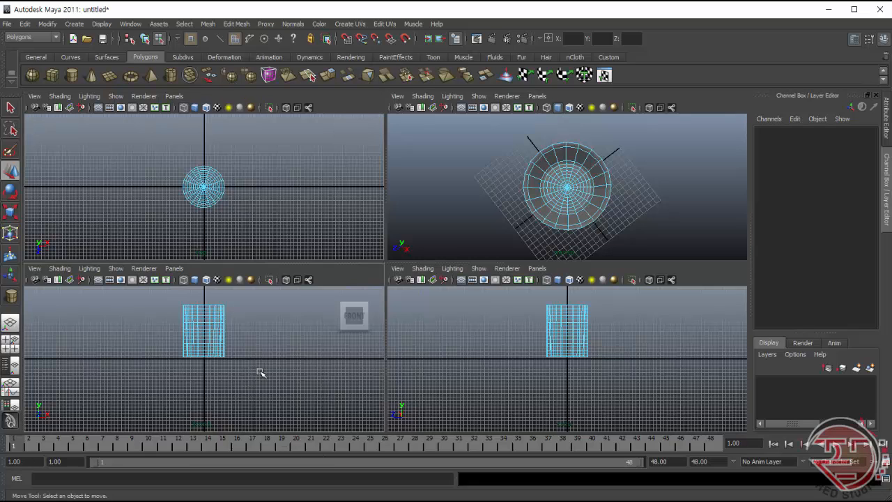
Turn the perspective view to its home angle and to the right side to compare it with the other views.
left_click(661, 234)
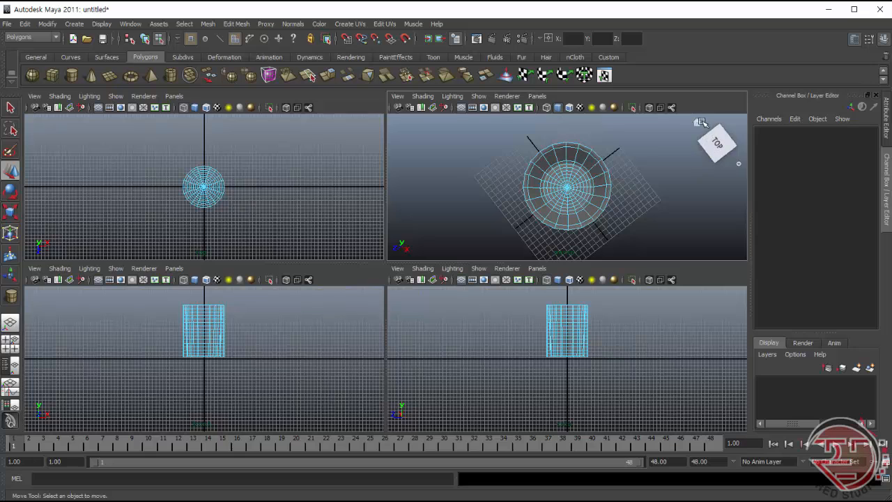
left_click(695, 126)
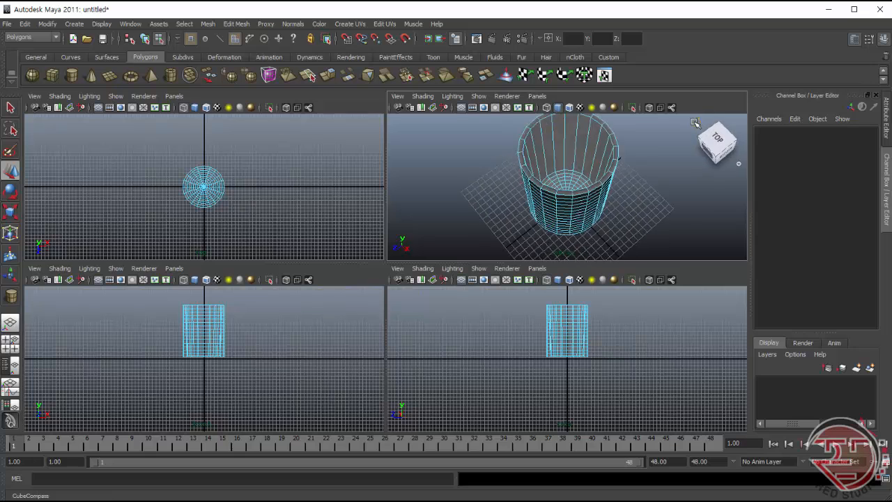
left_click(727, 148)
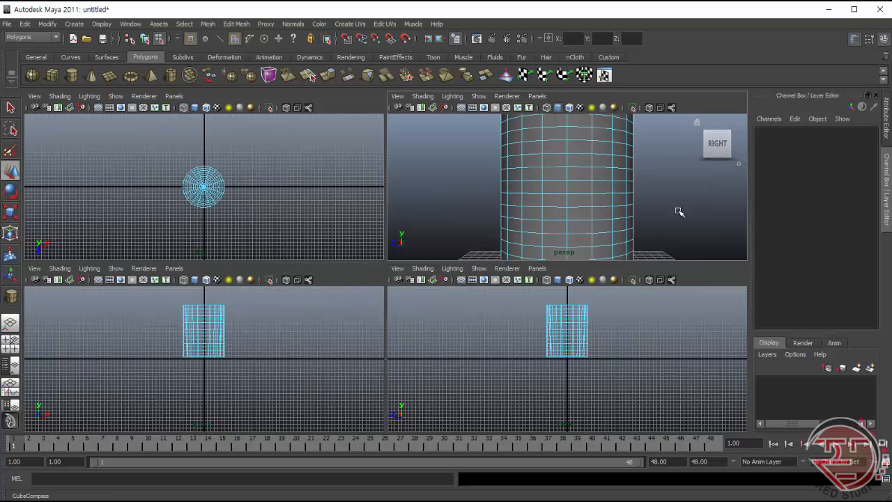
Examine the hollowed cylinder in the enlarged perspective view, in wireframe and in smooth shading, from the side and from above.
left_click(558, 107)
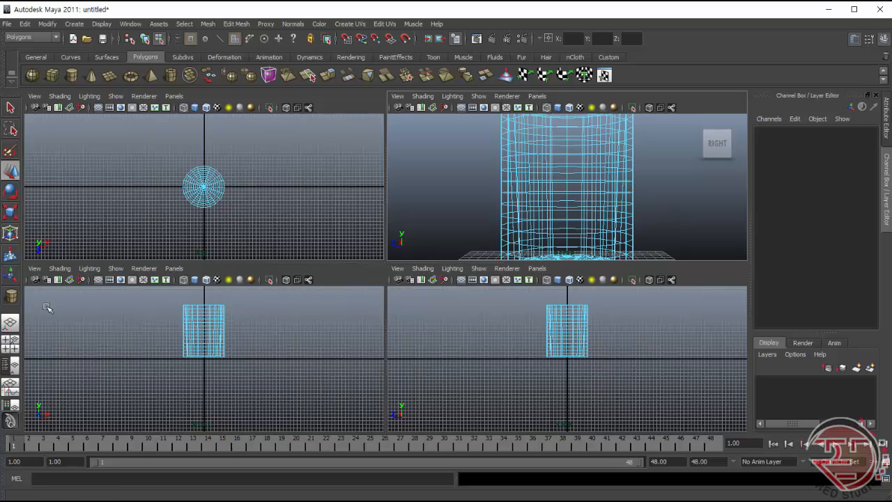
left_click(12, 325)
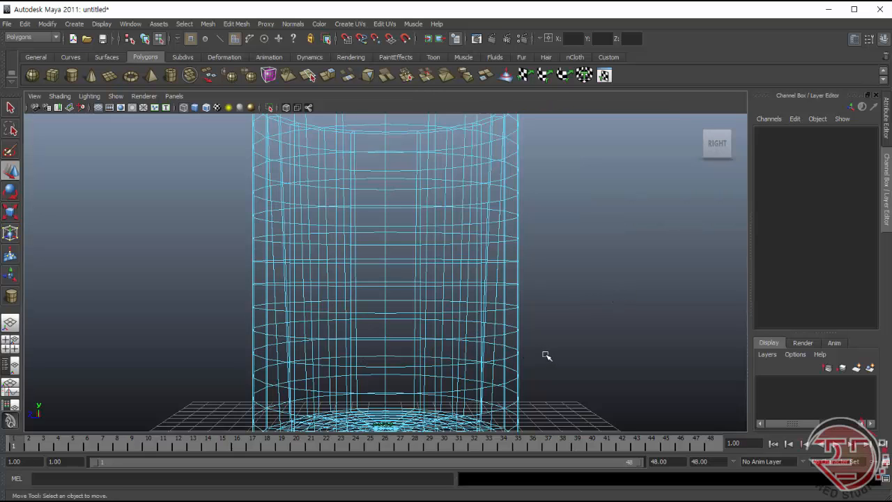
scroll(548, 376, "down", 5)
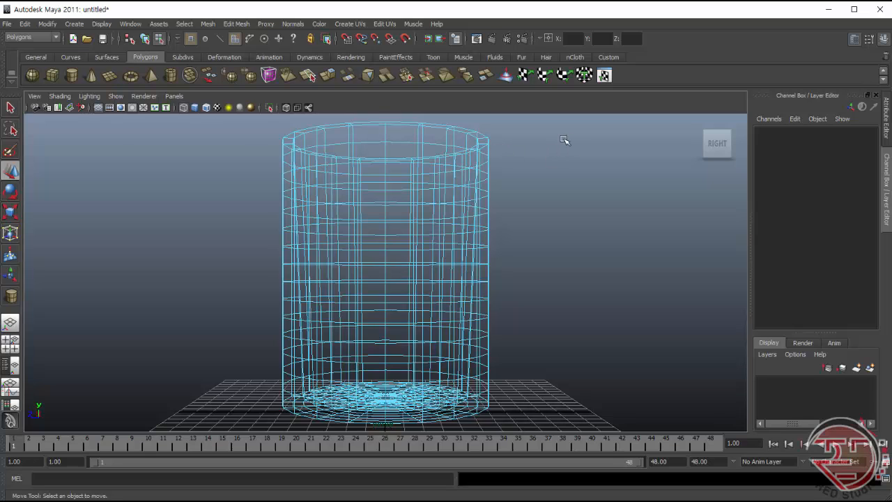
left_click(194, 109)
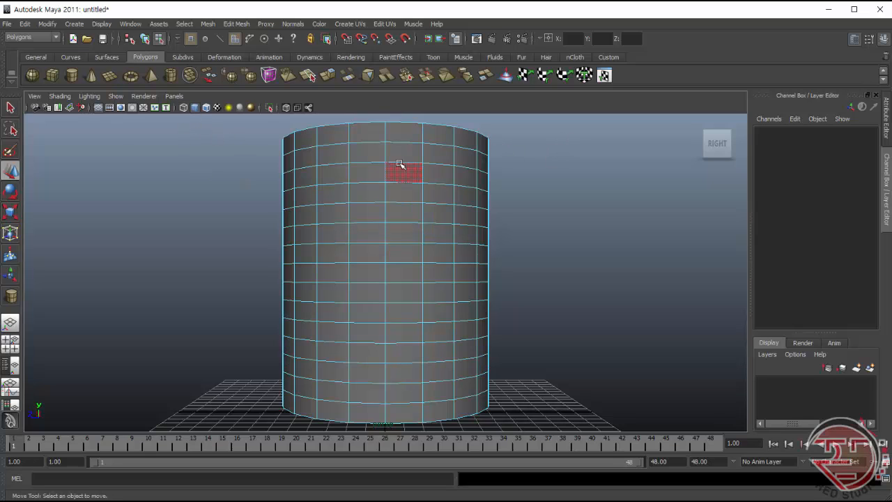
left_click_drag(556, 216, 537, 241, "alt")
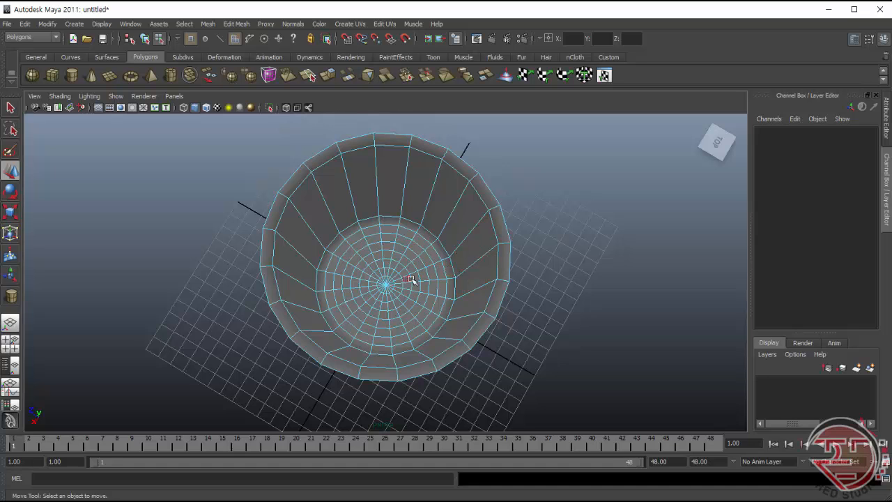
left_click_drag(575, 285, 582, 182, "alt")
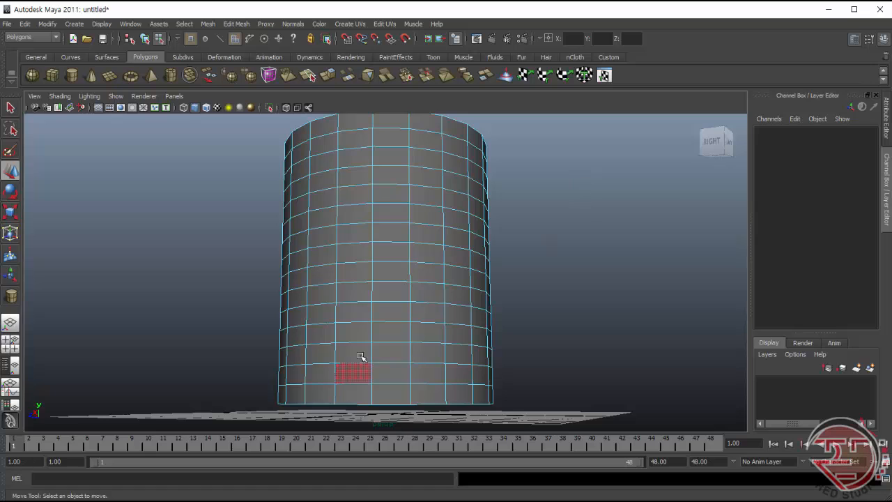
left_click_drag(525, 246, 514, 271, "alt")
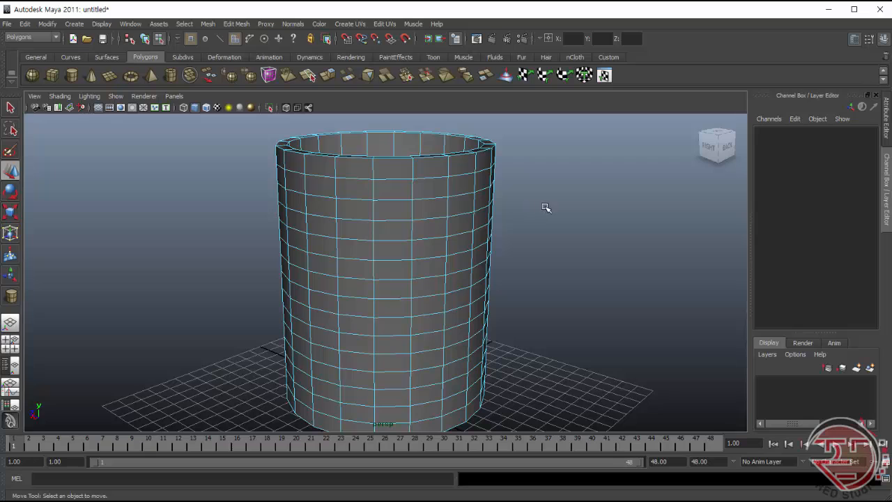
Select two faces in the same column of the outer wall, one near the rim and one near the base.
left_click(481, 203)
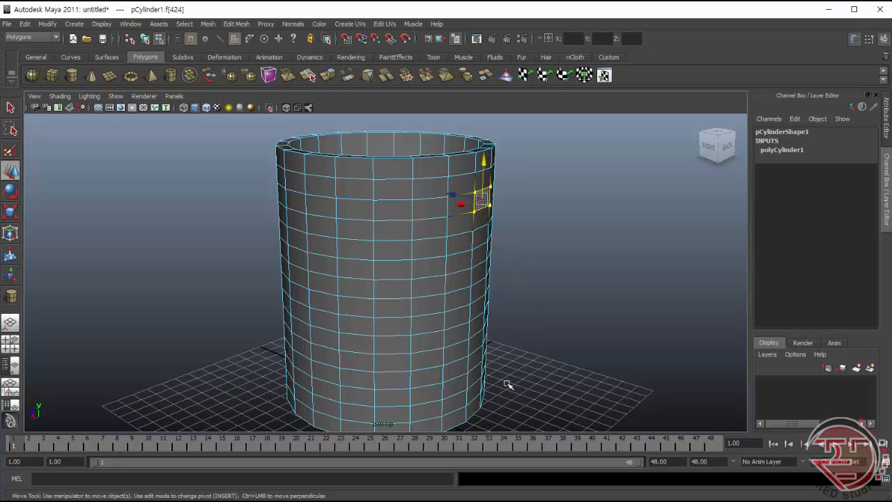
left_click(473, 379, "shift")
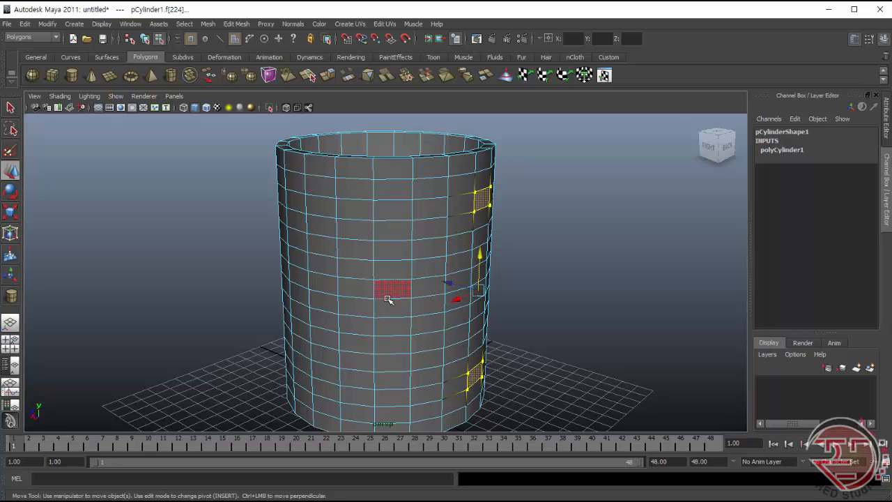
left_click(428, 274, "shift")
left_click(429, 271, "shift")
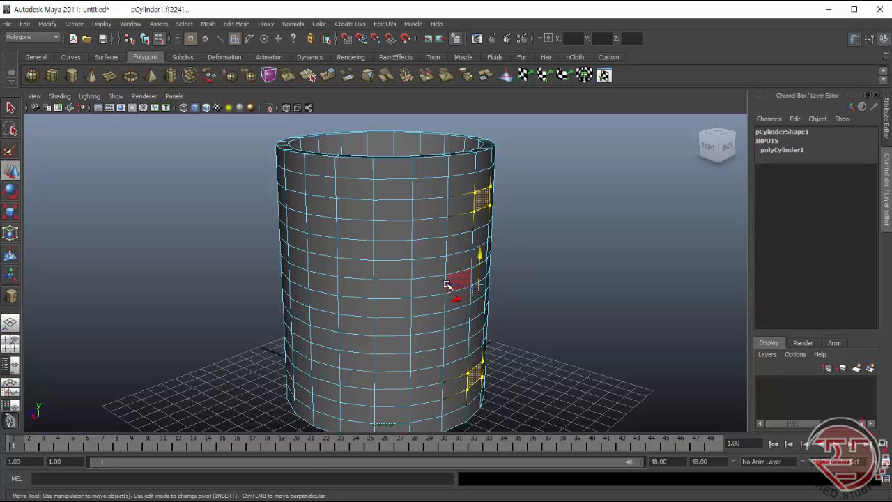
Try moving the two selected wall faces outward, inspect the stretched geometry, and undo the move.
left_click_drag(447, 284, 464, 288)
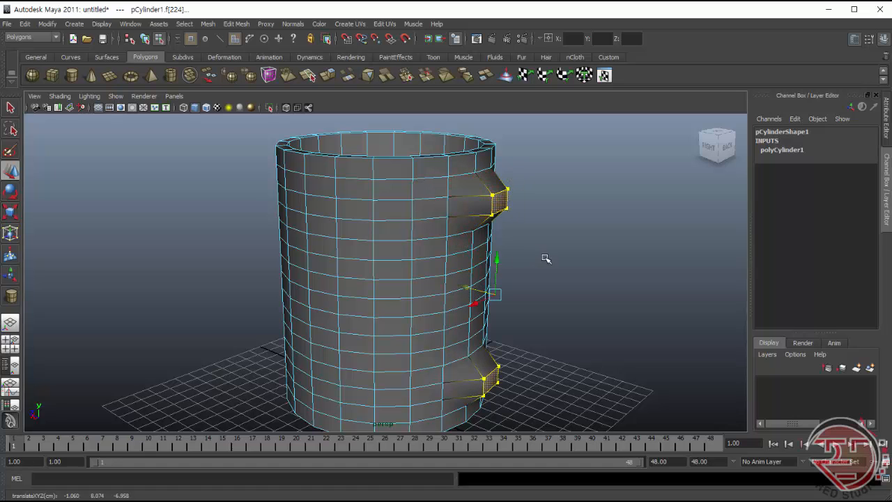
left_click_drag(543, 263, 446, 235, "alt")
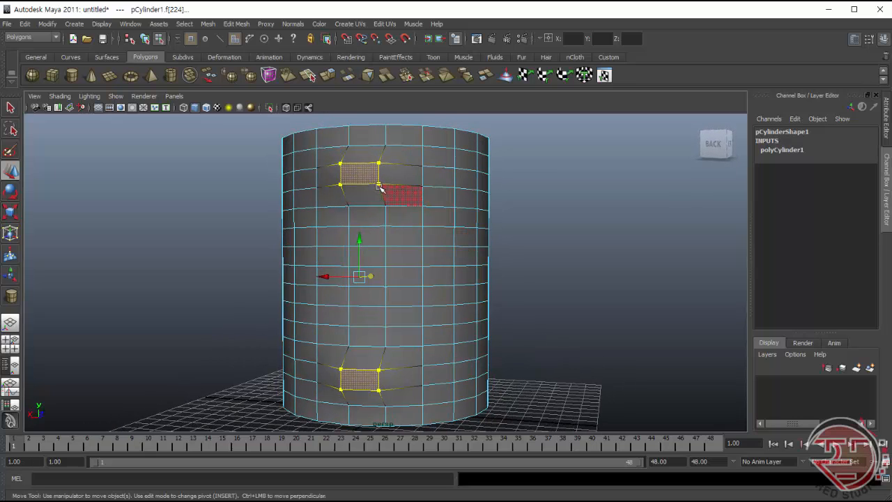
left_click_drag(551, 270, 616, 294, "alt")
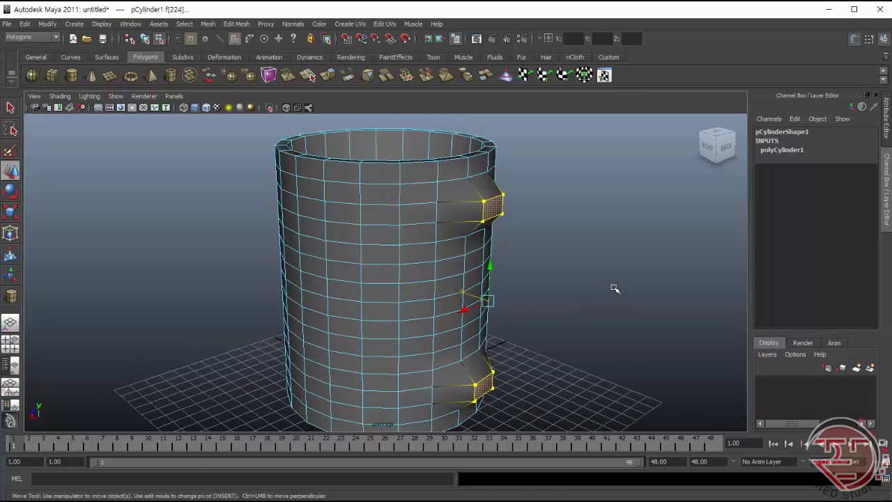
key("ctrl+z")
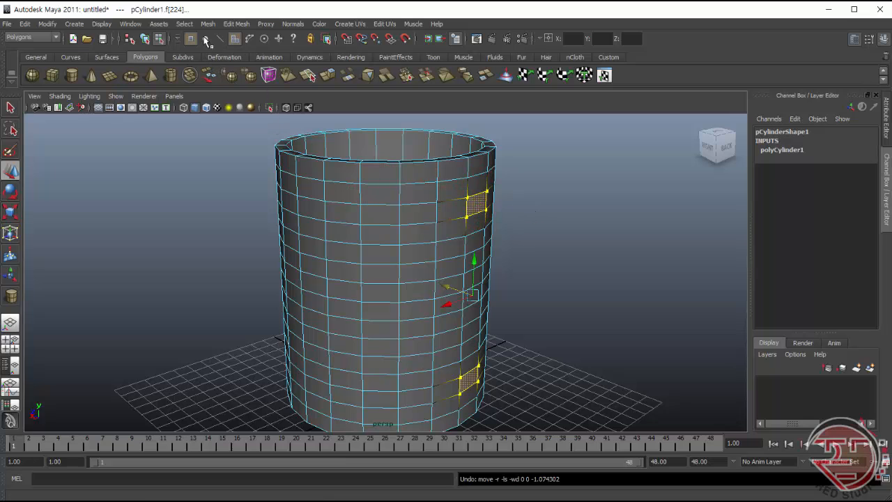
Extrude the two selected wall faces outward by about 0.86 to form handle stubs, and clear the selection.
left_click(236, 23)
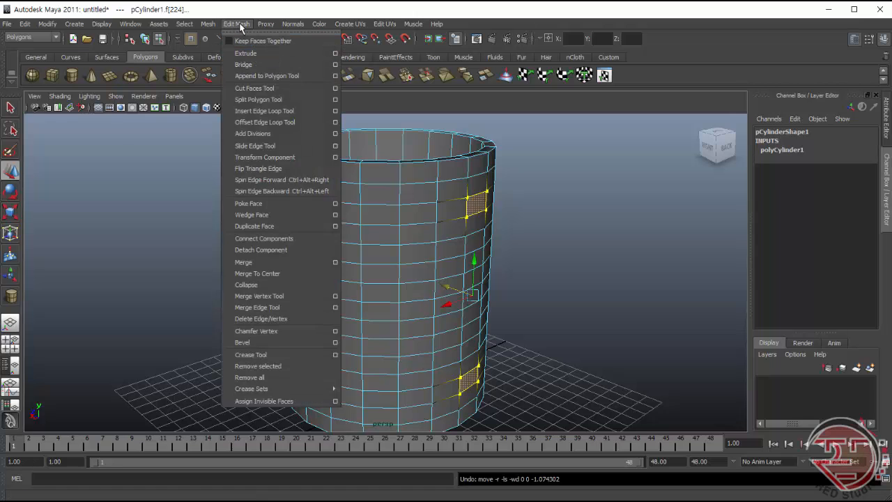
left_click(256, 53)
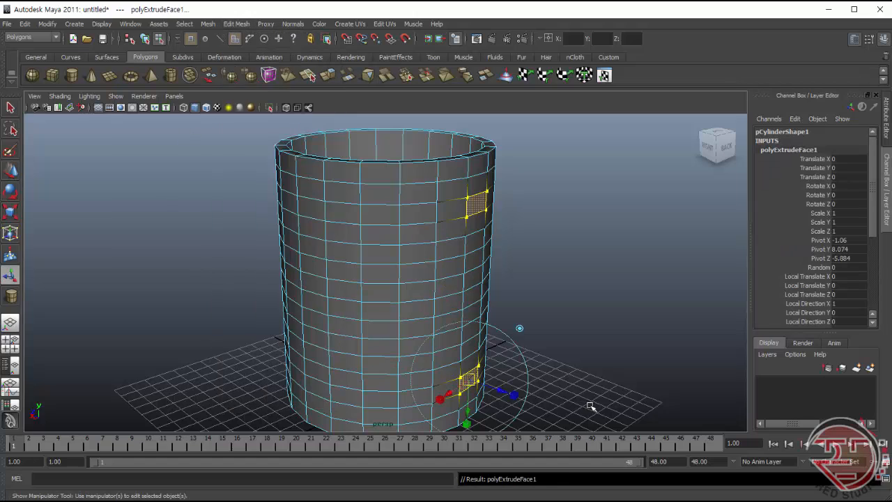
left_click_drag(590, 407, 613, 367, "alt")
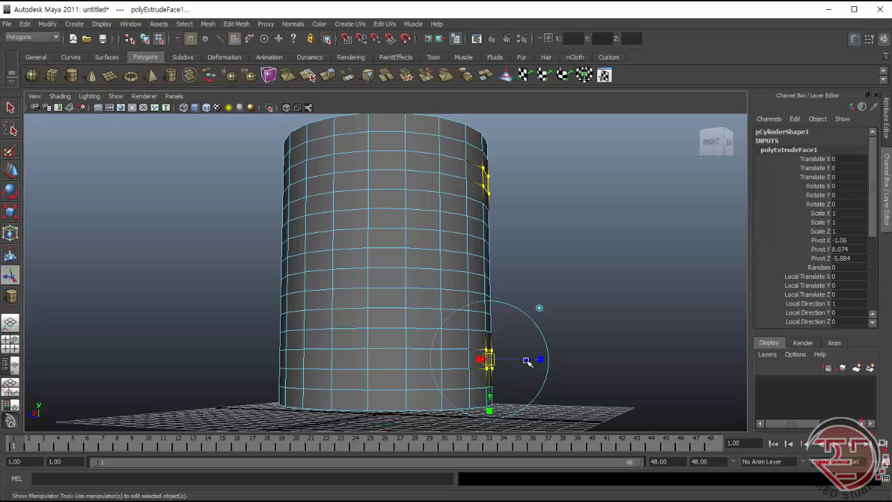
left_click_drag(527, 361, 545, 364)
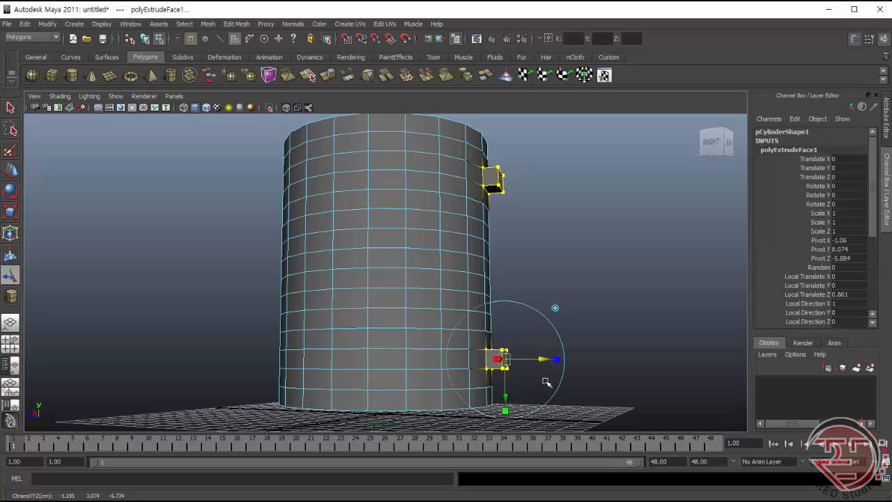
left_click(592, 378)
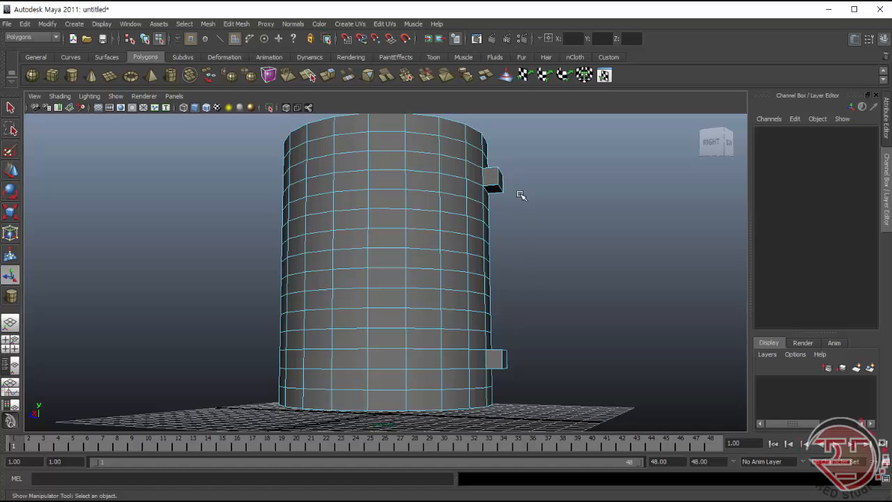
Open the Bridge options and select the end faces of the upper and lower handle stubs.
mouse_move(624, 347)
left_mouse_down("alt")
mouse_move(528, 344)
mouse_move(595, 355)
mouse_move(615, 348)
left_mouse_up("alt")
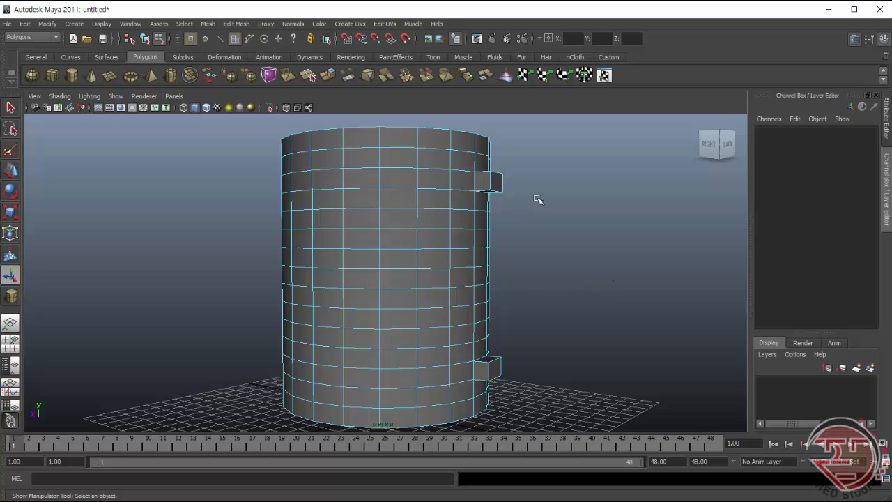
left_click(499, 184)
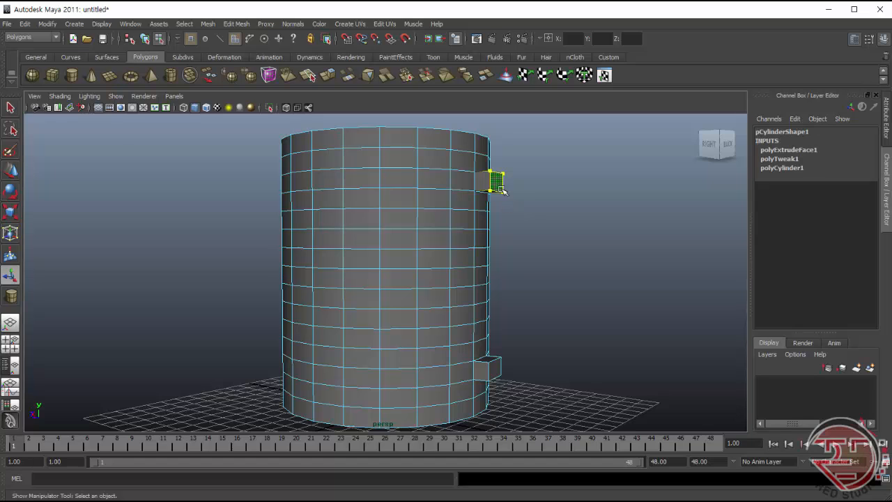
left_click(499, 371, "shift")
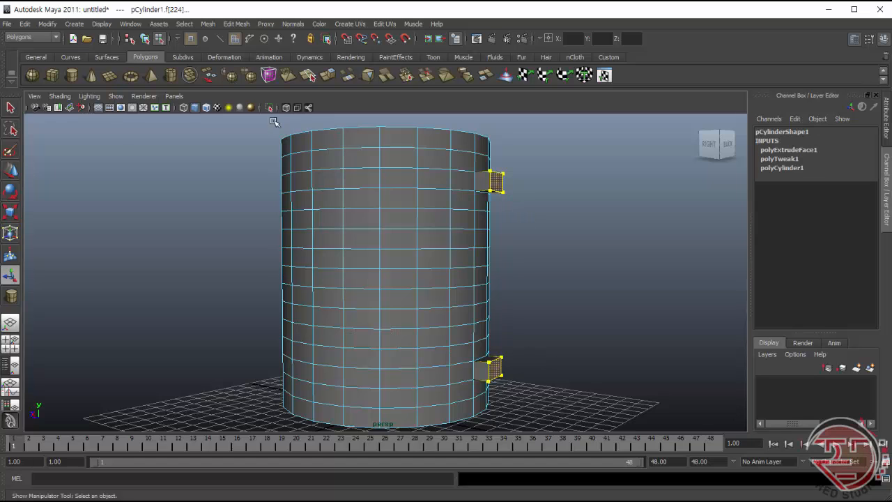
left_click(237, 23)
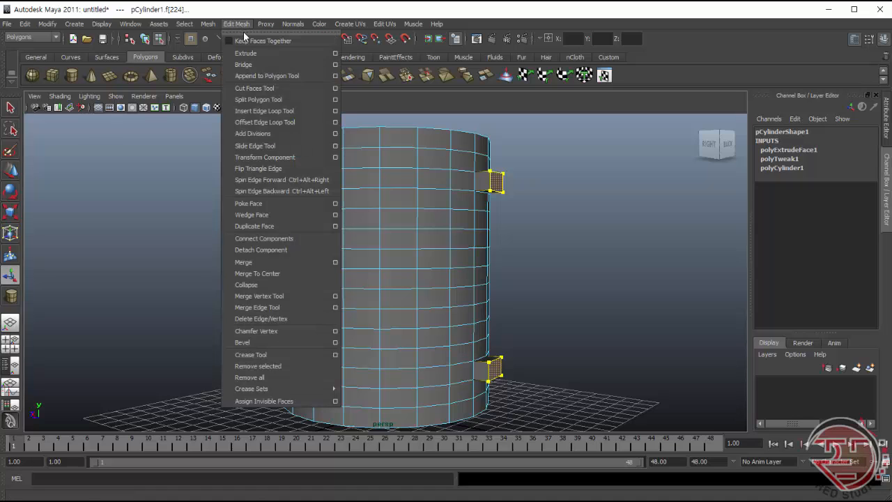
left_click(336, 64)
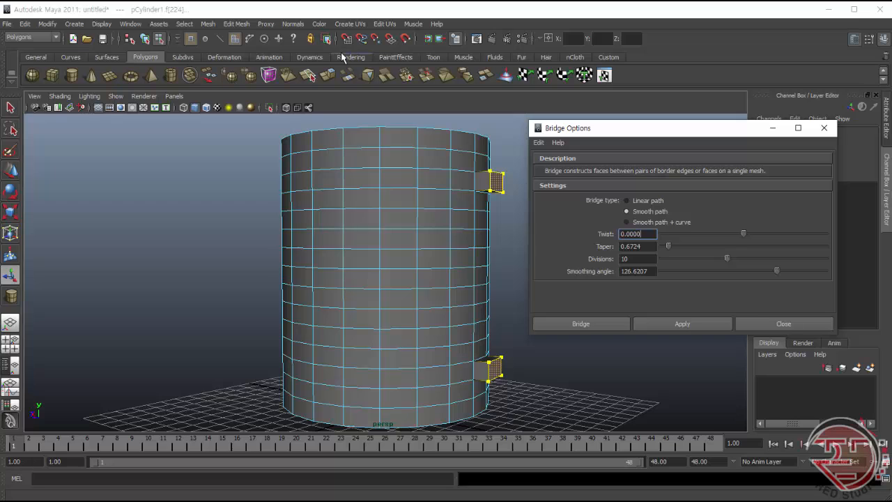
left_click(237, 24)
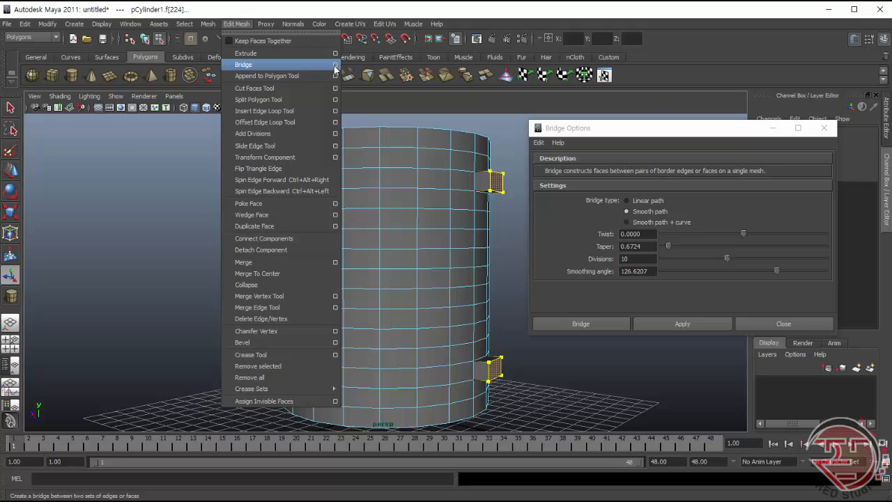
left_click(516, 129)
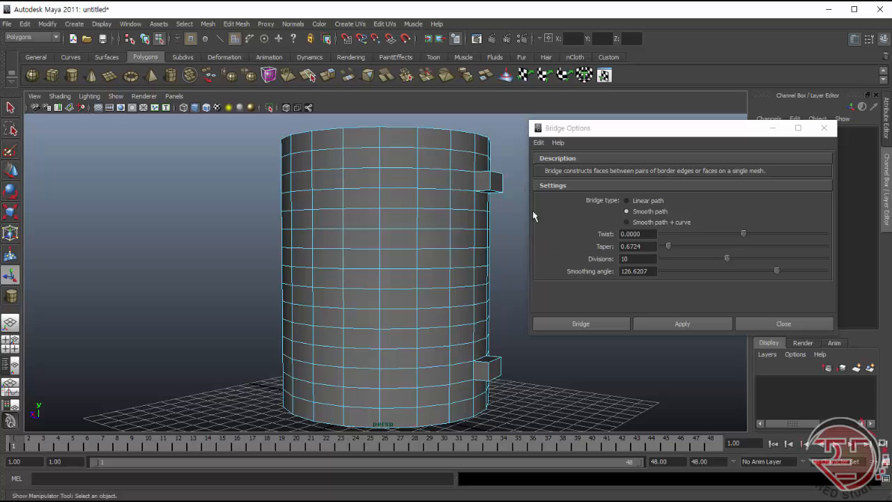
left_click(496, 184)
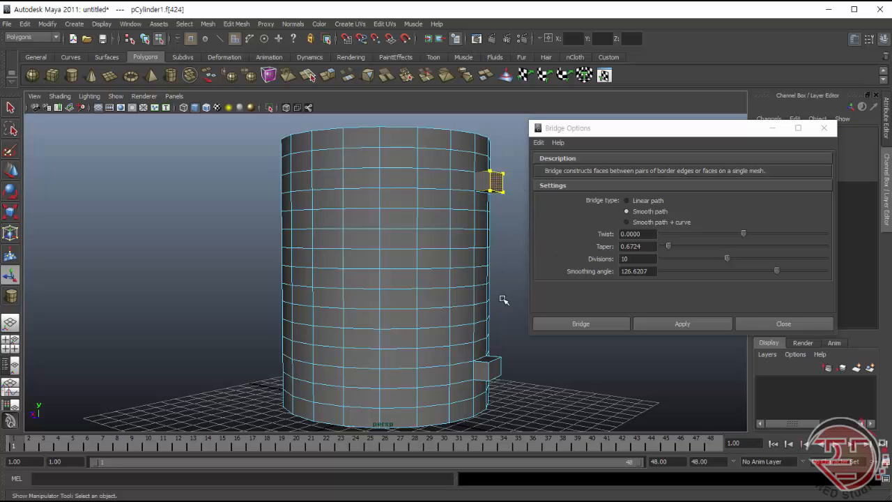
left_click(496, 368, "shift")
Try bridging the two stub ends along a smooth path with a smoothing angle of about 12, and undo the bridge.
left_click_drag(776, 270, 673, 277)
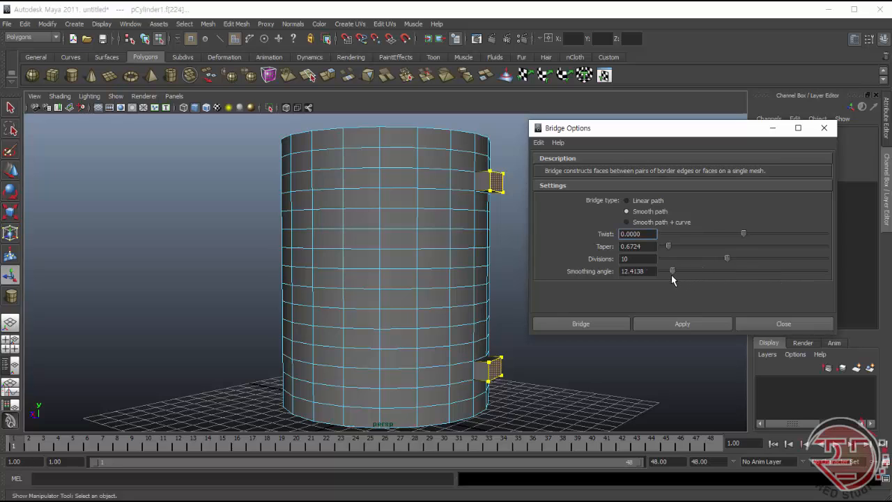
left_click(582, 324)
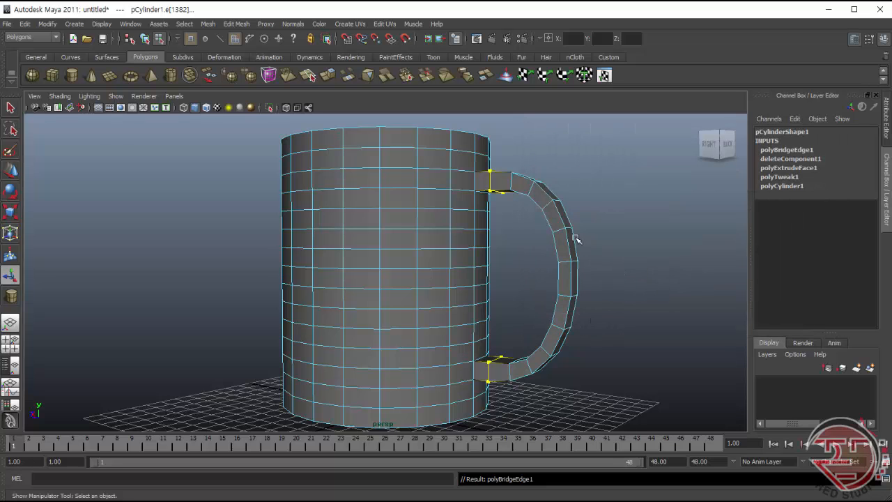
left_click_drag(671, 292, 695, 287, "alt")
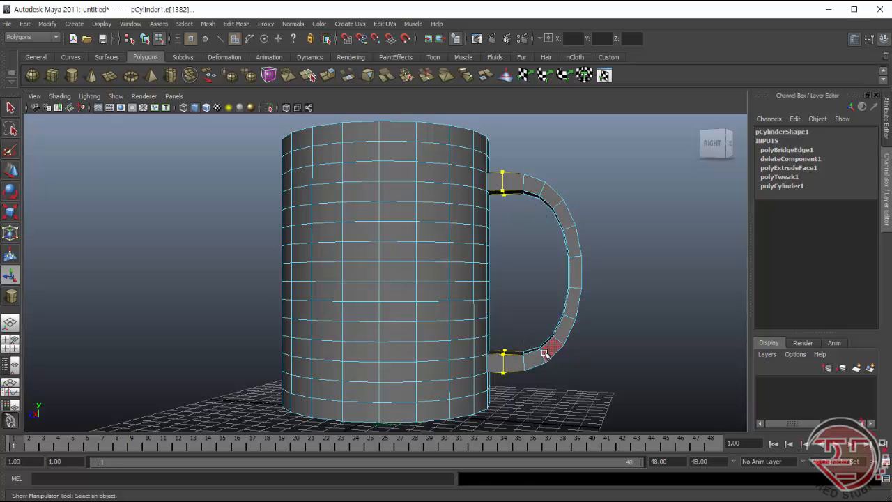
key("ctrl+z")
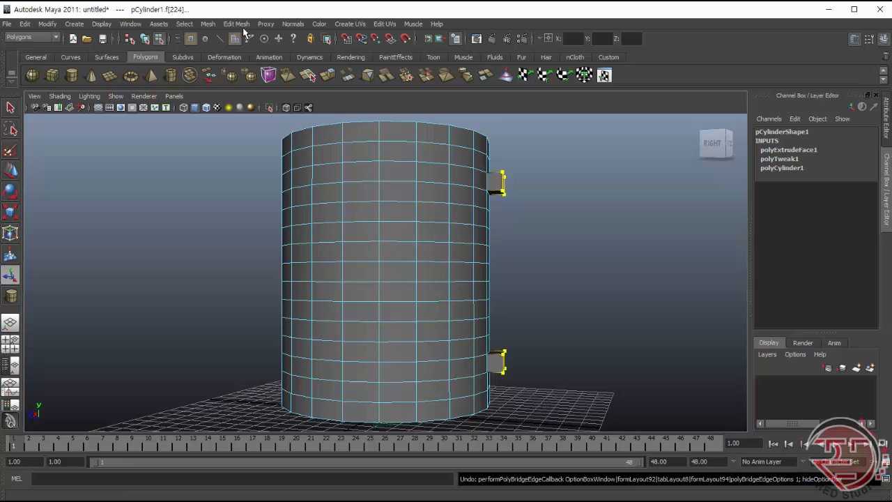
Bridge the two stub ends along a smooth path with 10 divisions and a larger smoothing angle to form the handle, and clear the selection.
left_click(243, 24)
left_click(335, 65)
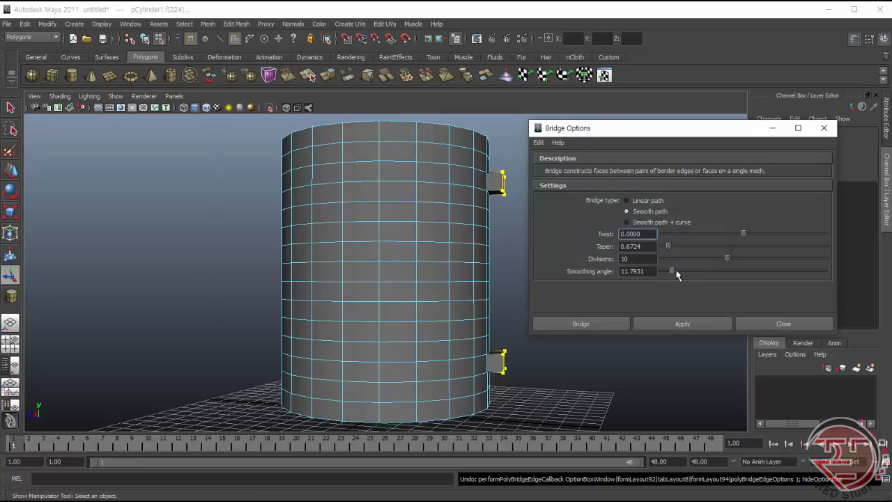
left_click_drag(676, 275, 755, 282)
left_click(594, 325)
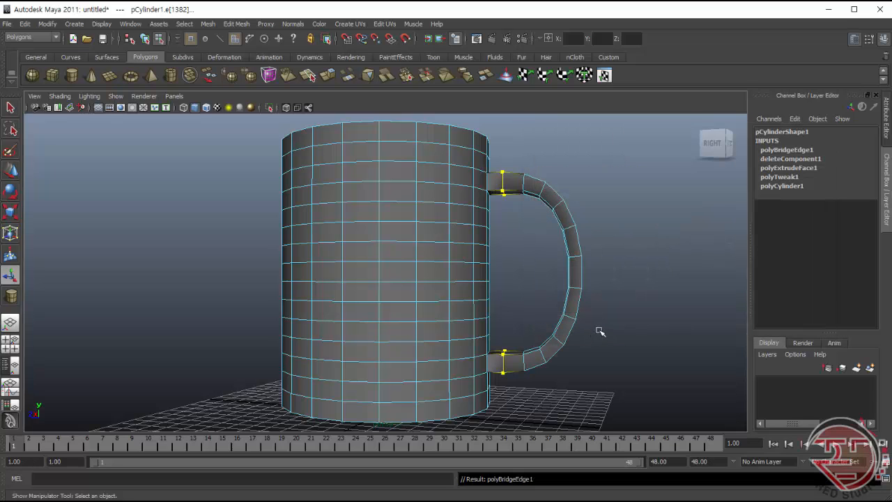
mouse_move(632, 311)
left_mouse_down("alt")
mouse_move(507, 325)
mouse_move(629, 310)
left_mouse_up("alt")
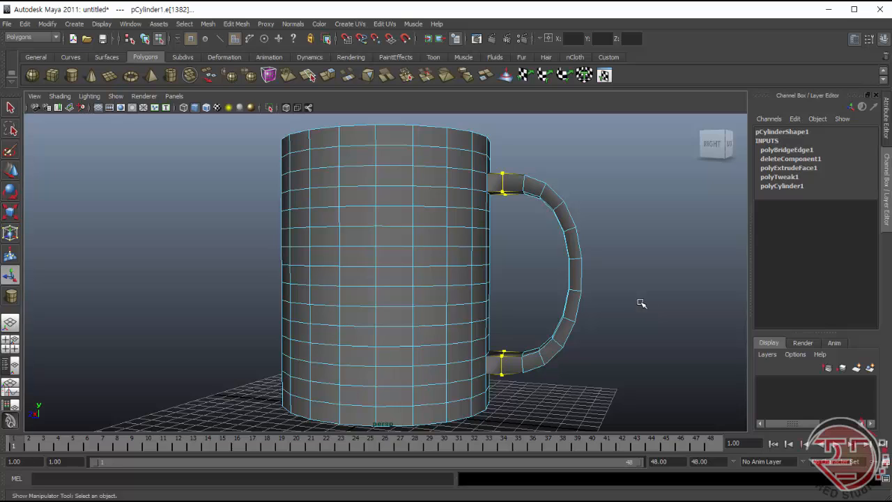
left_click_drag(642, 302, 598, 328)
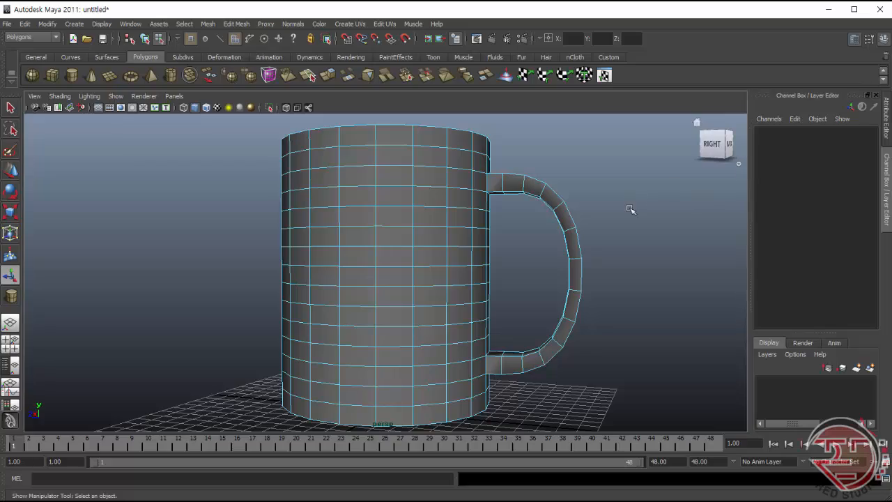
Return the mug from component editing to object mode and select the whole mug.
left_click_drag(629, 207, 650, 218, "alt")
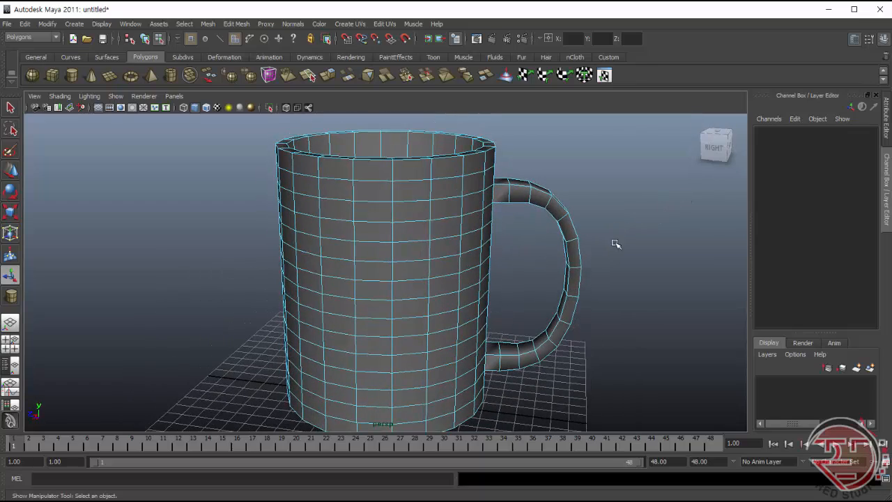
scroll(583, 230, "down", 4)
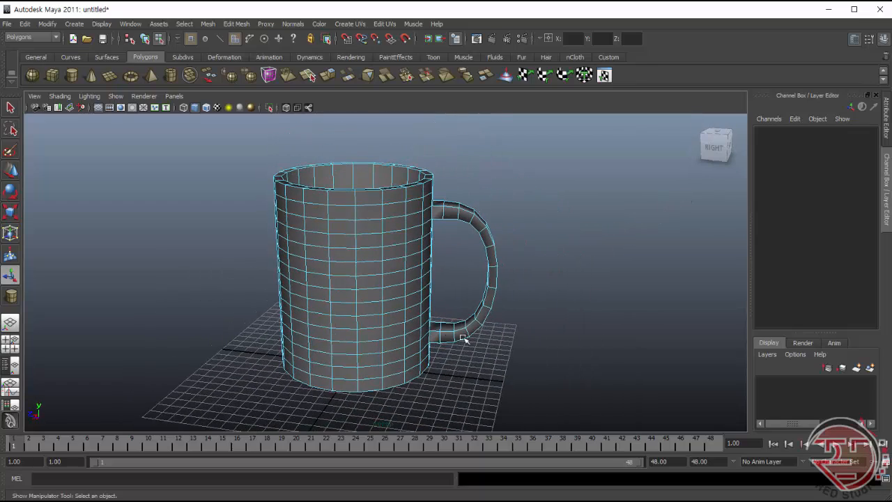
right_click(363, 245)
right_click_drag(363, 245, 391, 230)
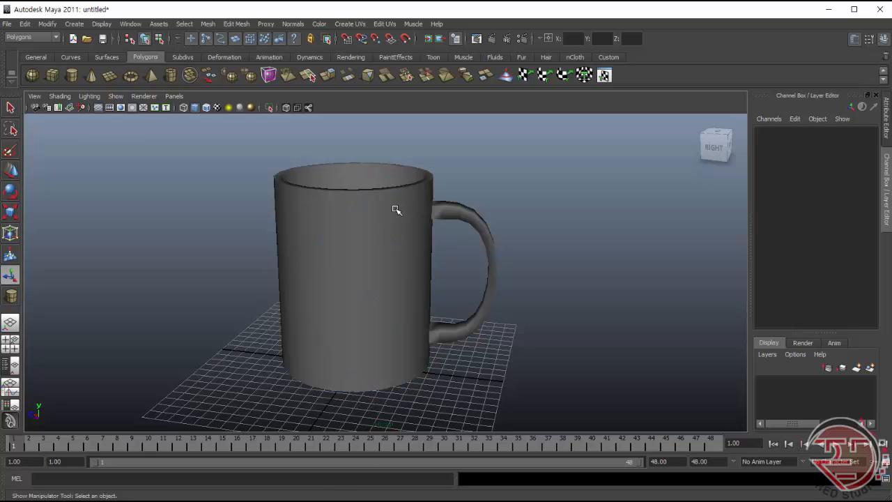
left_click_drag(255, 171, 497, 274)
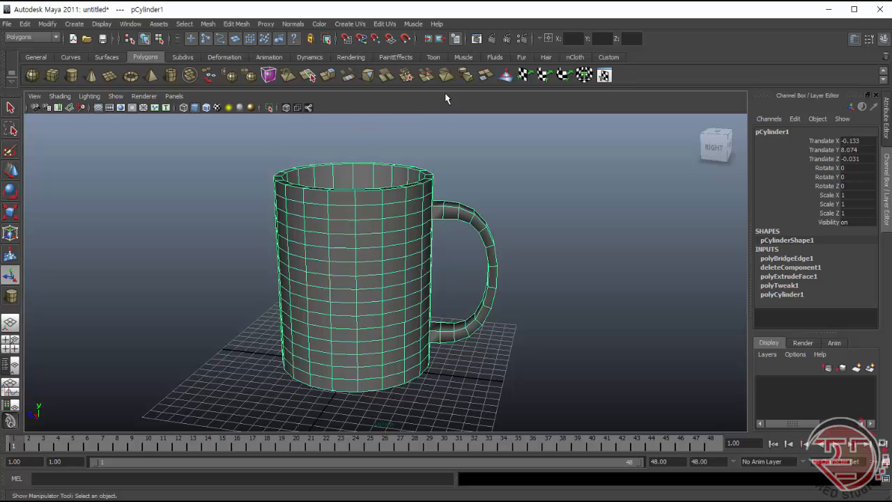
Try smoothing the mug exponentially with 1 division level and continuity 1.0000, and undo the smoothing.
left_click(207, 23)
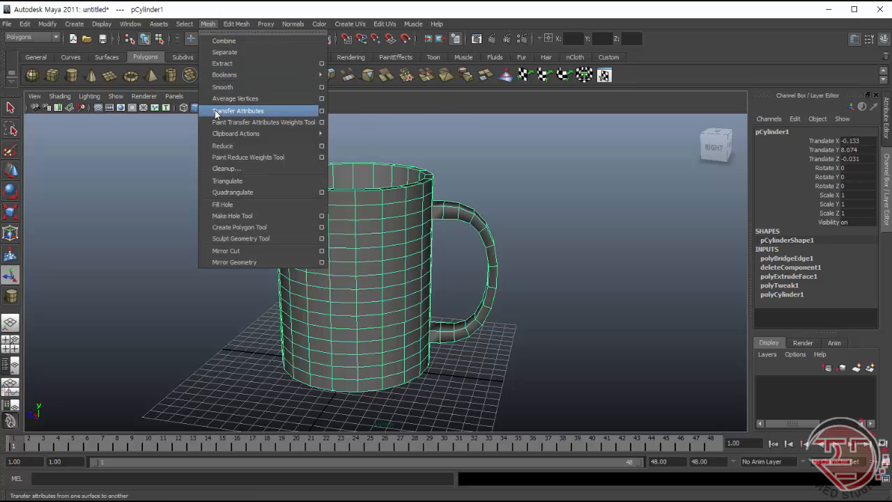
left_click(321, 87)
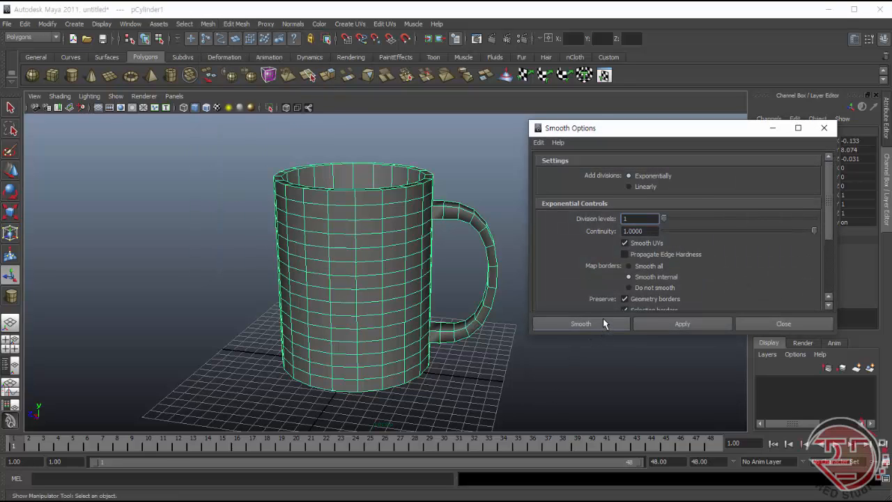
left_click(581, 323)
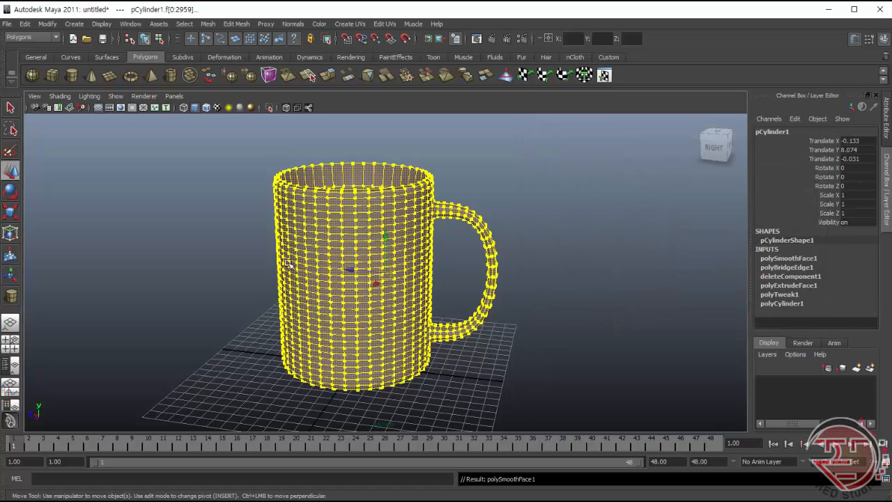
left_click(549, 274)
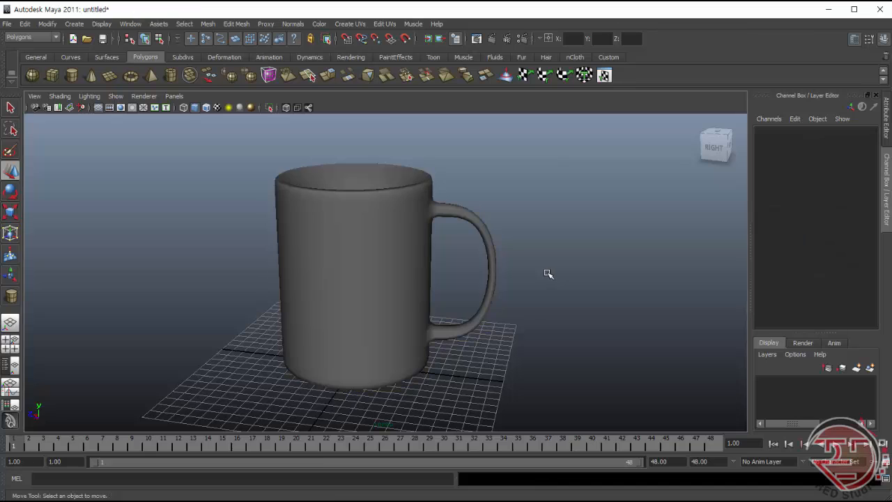
mouse_move(534, 267)
left_mouse_down("alt")
mouse_move(468, 299)
mouse_move(484, 307)
mouse_move(533, 269)
left_mouse_up("alt")
key("ctrl+z")
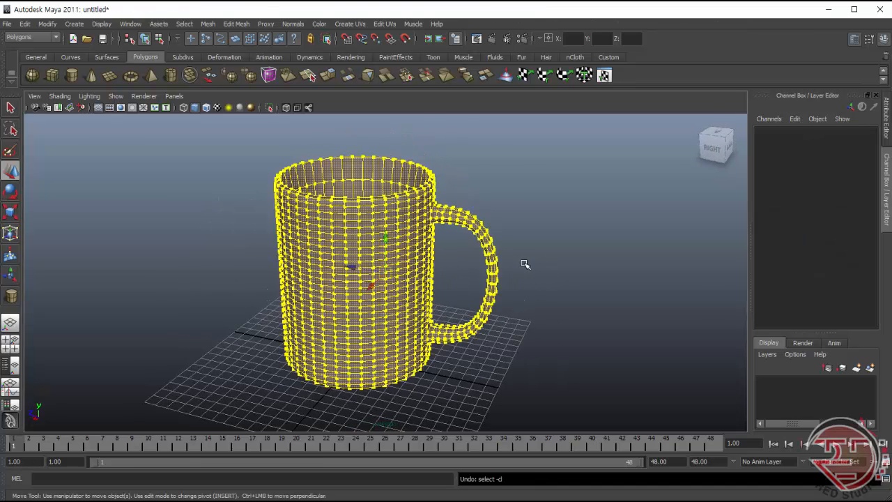
key("ctrl+z")
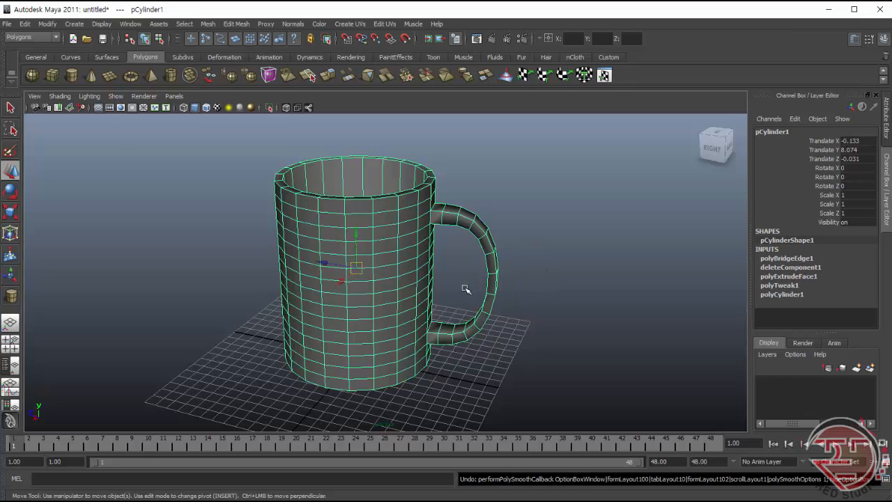
Duplicate the mug and move the copy along Z to about 19.15, beside the original.
key("ctrl+d")
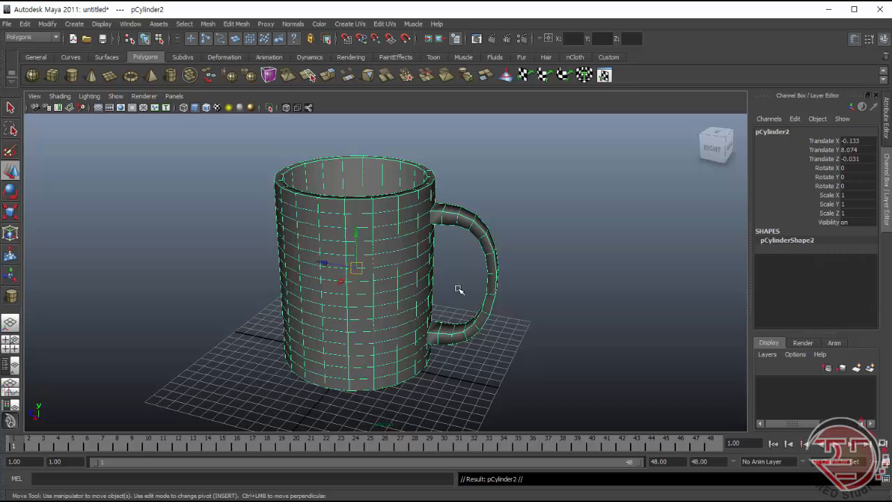
left_click(328, 264)
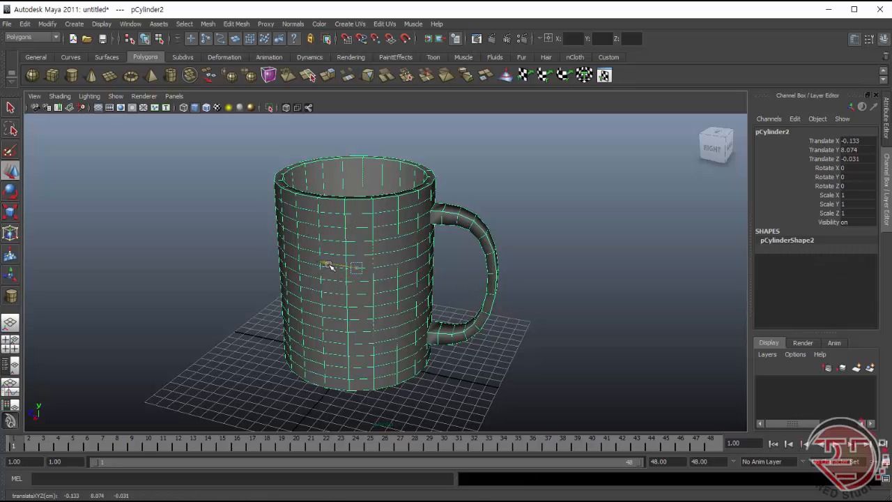
left_click_drag(328, 264, 141, 243)
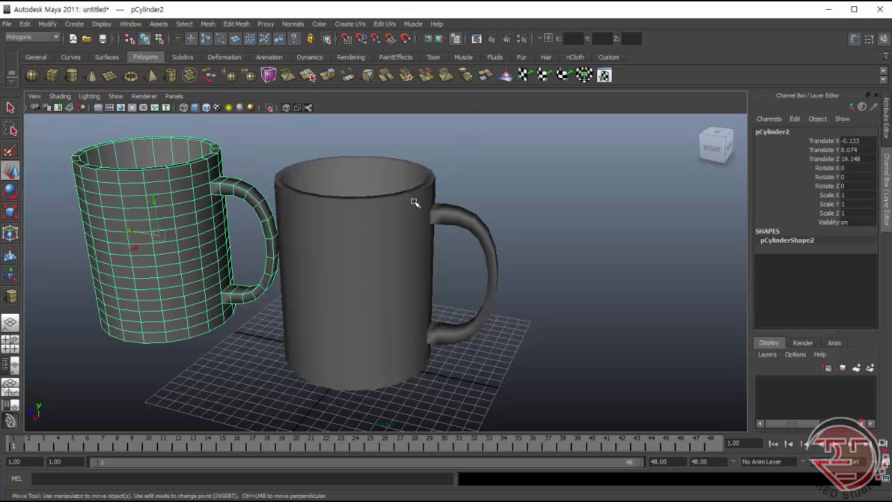
Smooth the duplicated mug once with the current Smooth settings, and clear the selection.
key("f")
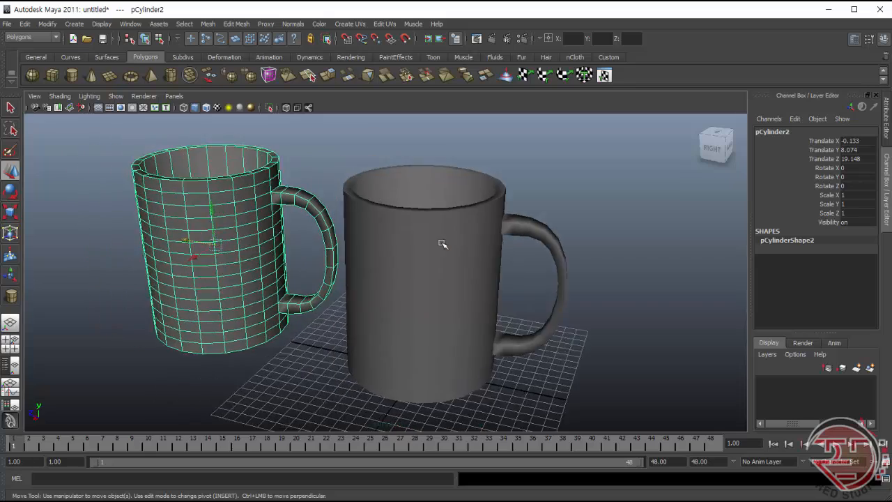
left_click_drag(477, 307, 514, 295, "alt")
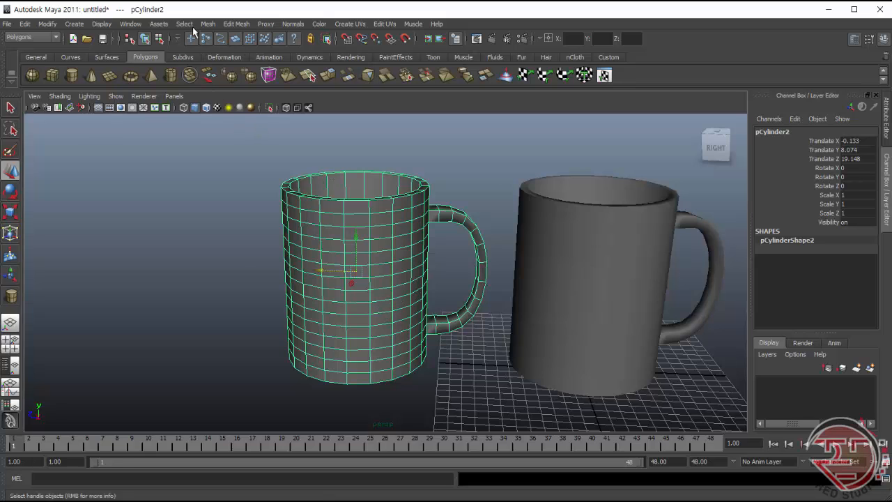
left_click(208, 23)
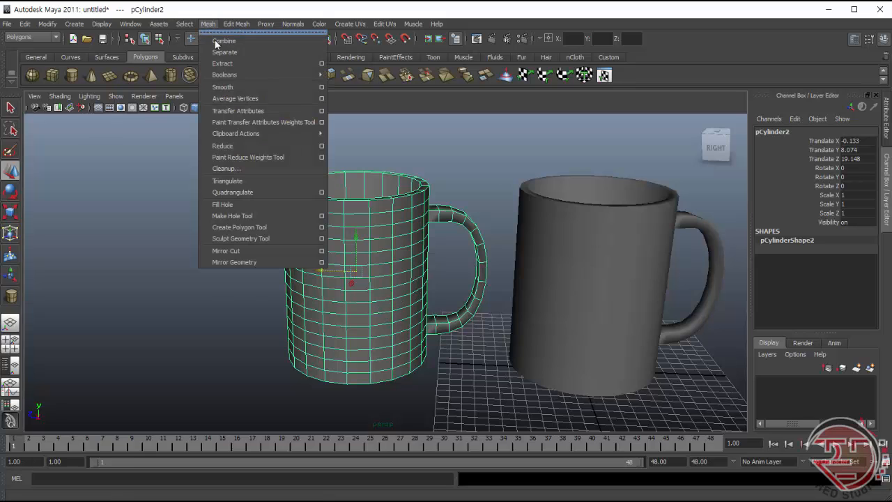
left_click(223, 87)
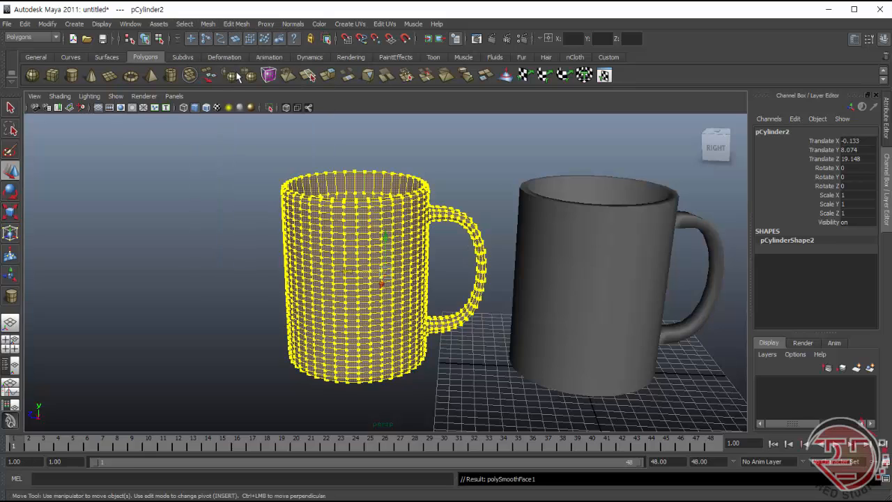
left_click(196, 198)
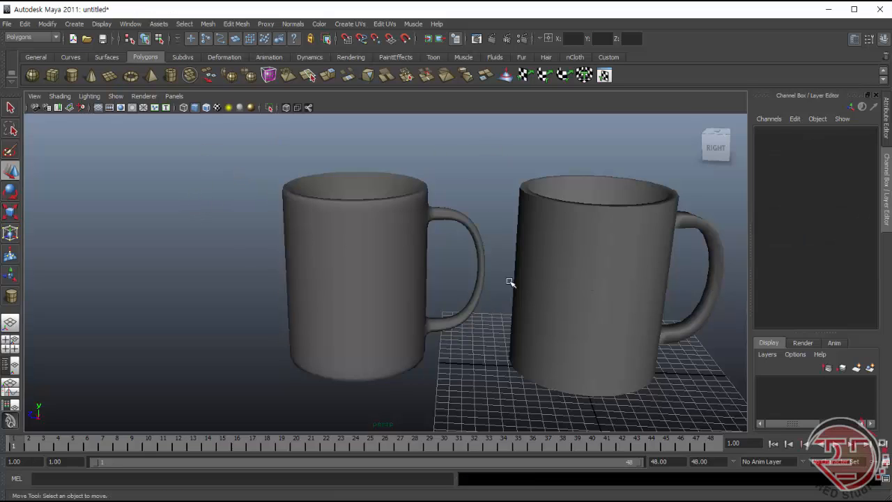
Duplicate the smoothed mug and move the new copy along Z to about 37.32, extending the row.
left_click(349, 275)
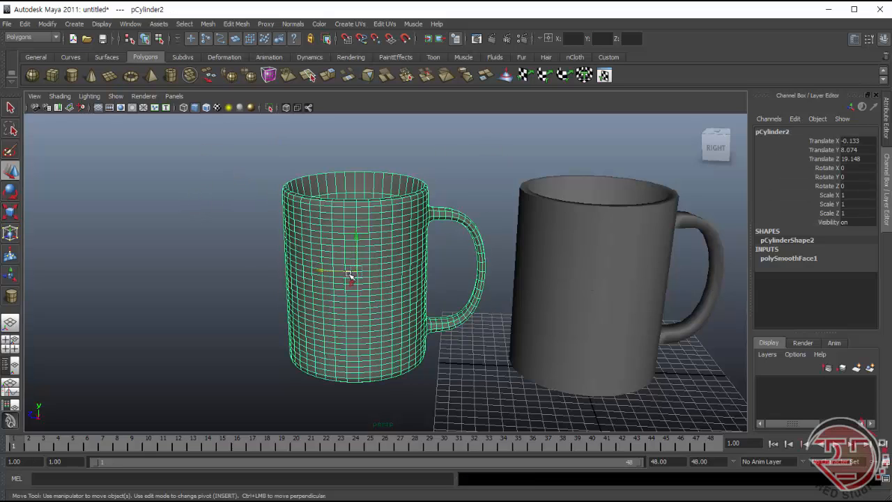
key("ctrl+d")
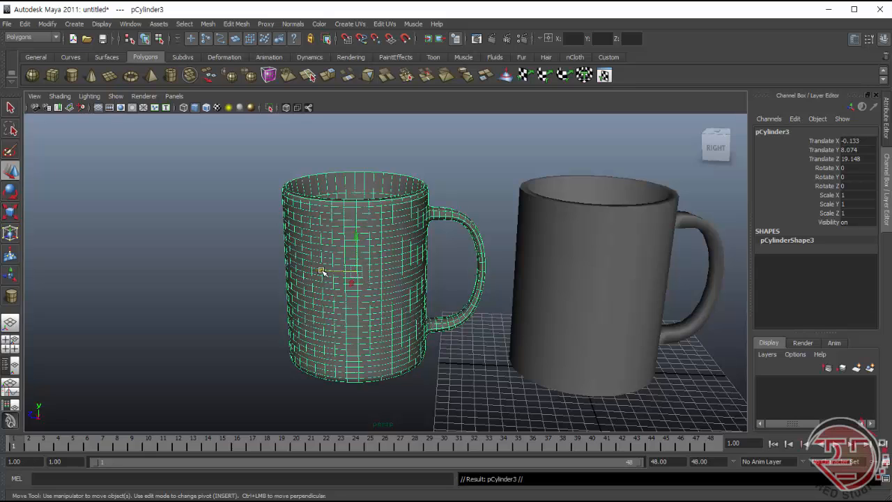
left_click_drag(335, 281, 115, 246)
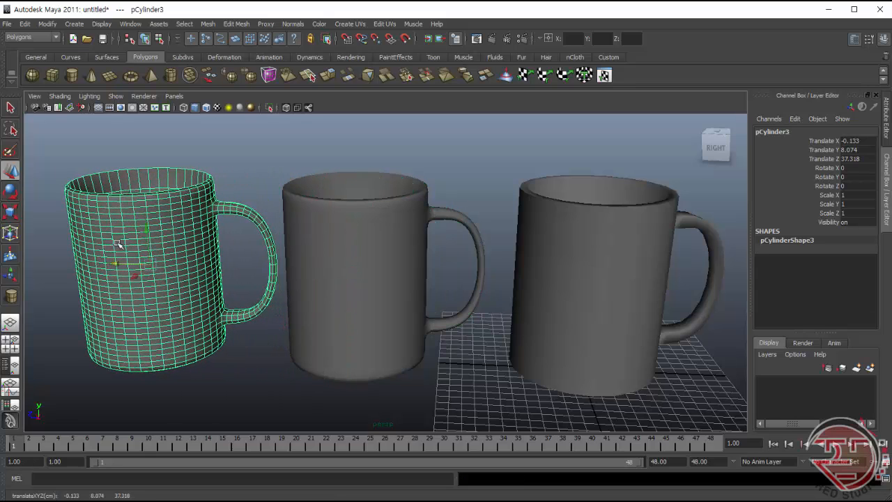
Apply Smooth once more to the third mug, and clear the selection.
left_click_drag(424, 335, 339, 223, "alt")
key("f")
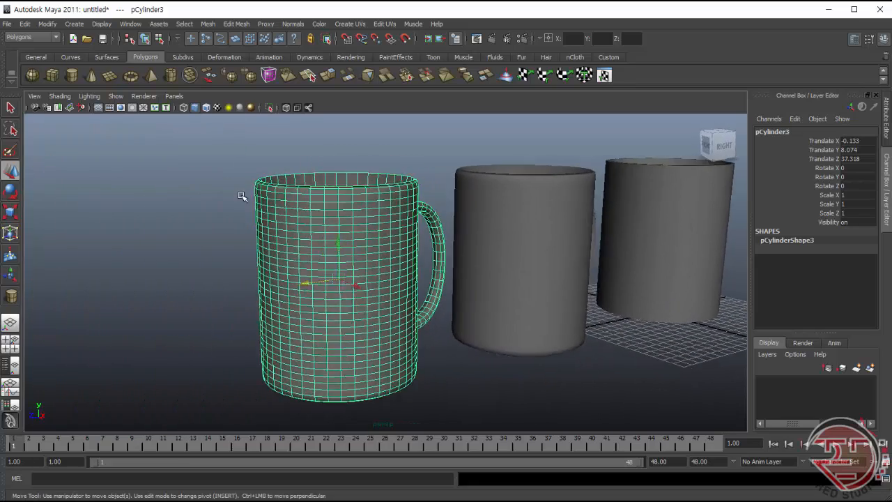
left_click(208, 24)
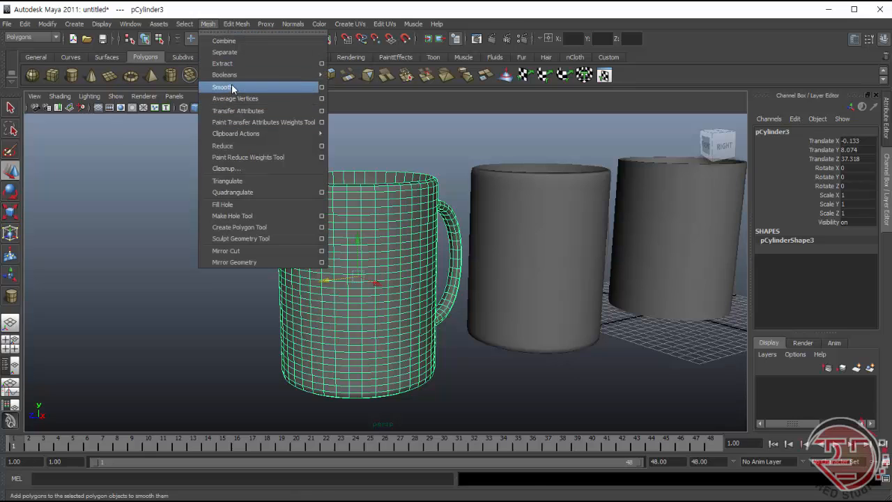
left_click(224, 87)
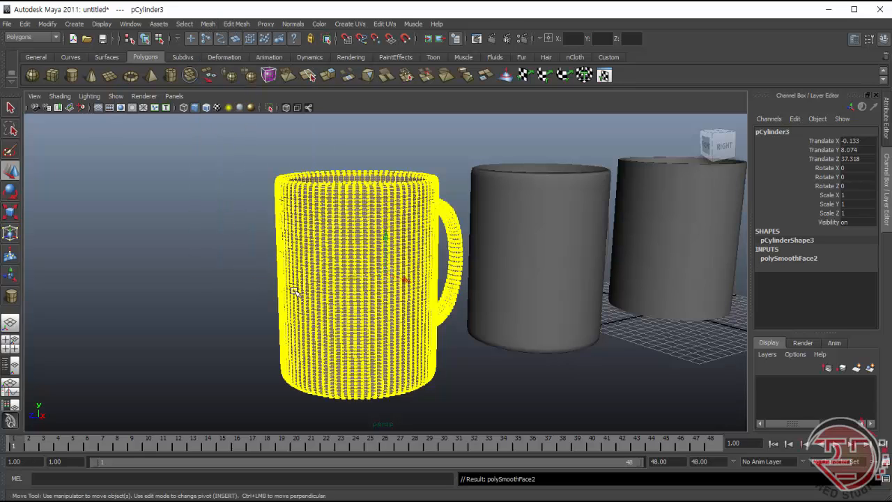
key("ctrl+F11")
left_click(198, 231)
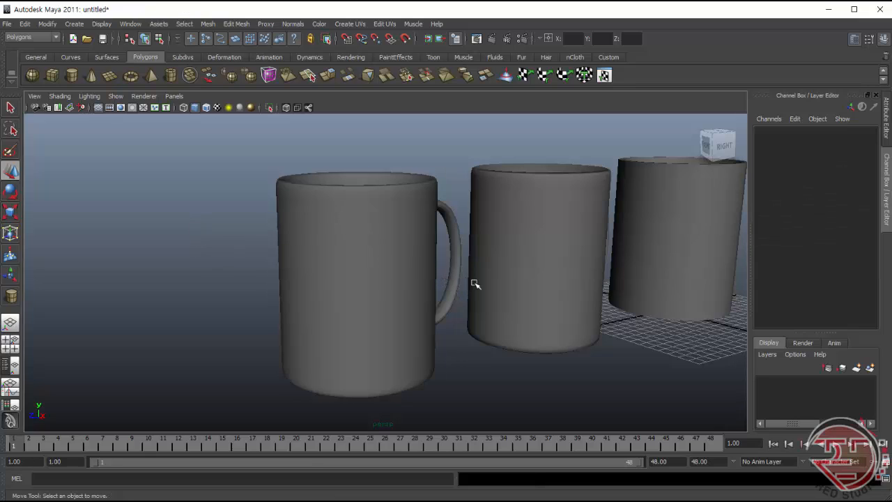
Examine the three mugs side by side from the side and from above, comparing their rims, handles and interiors.
left_click_drag(475, 283, 436, 262, "alt")
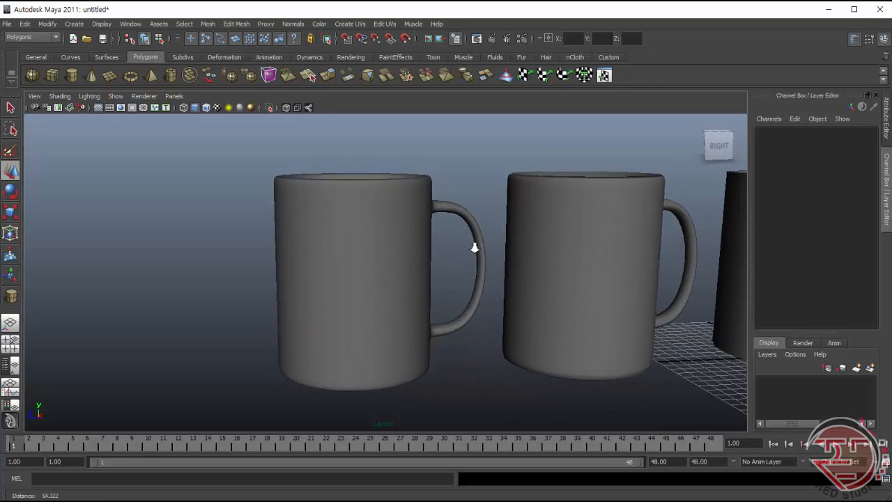
right_click_drag(474, 246, 424, 252, "alt")
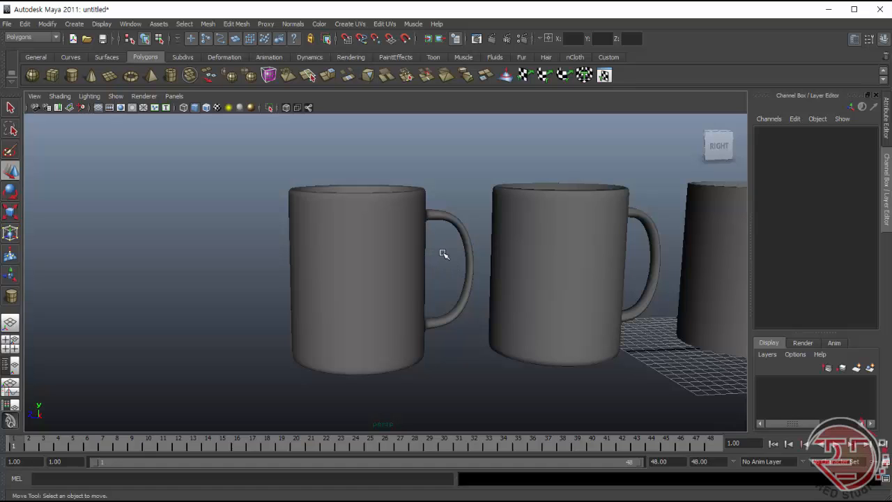
right_click_drag(442, 254, 249, 250, "alt")
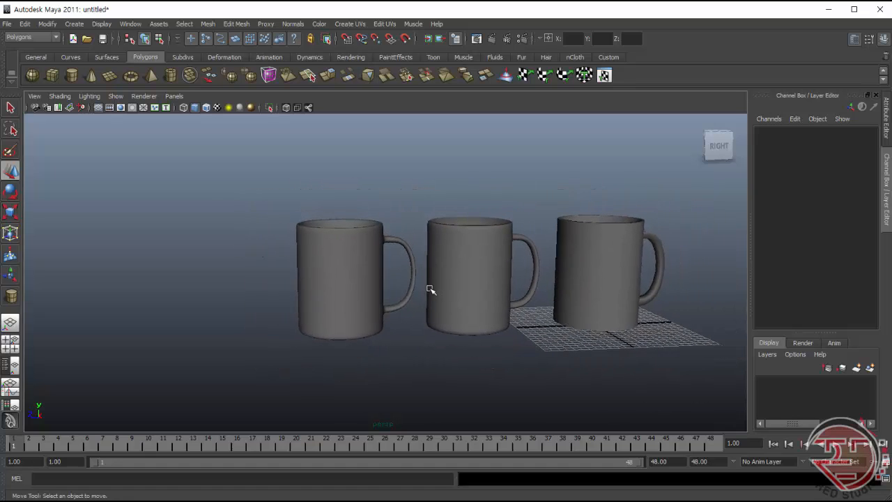
middle_click_drag(430, 291, 295, 281, "alt")
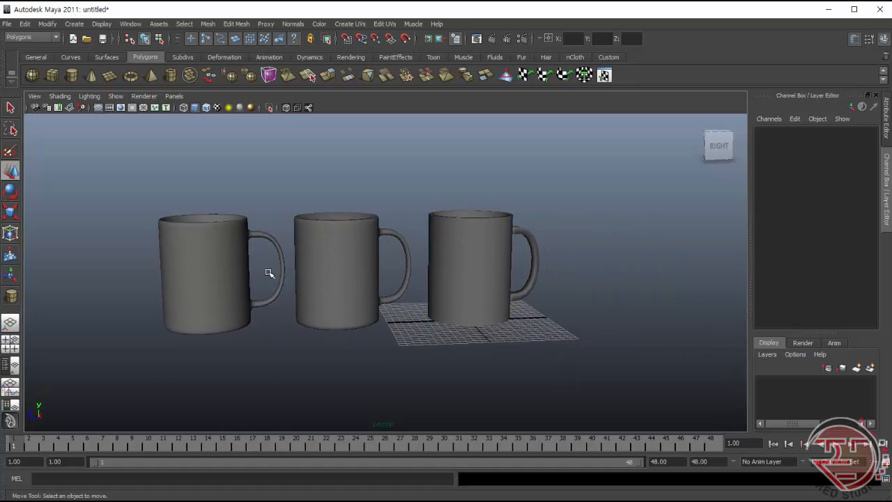
left_click_drag(362, 343, 304, 320, "alt")
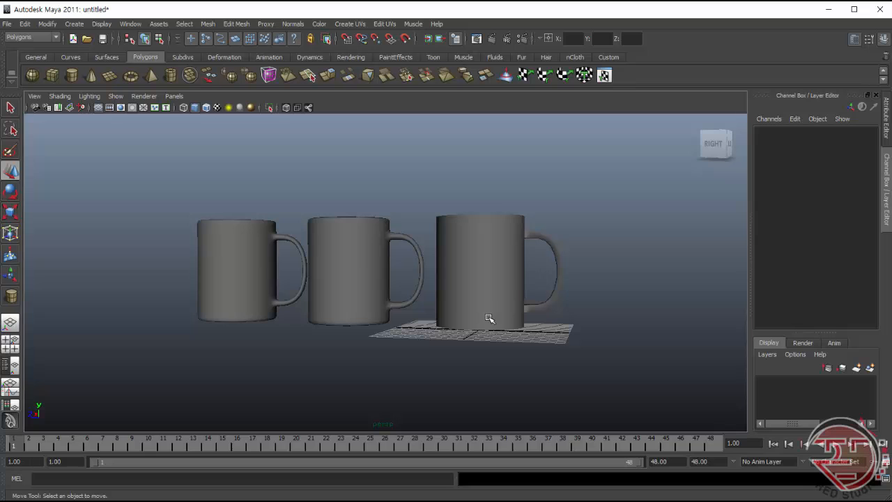
left_click_drag(484, 303, 502, 320, "alt")
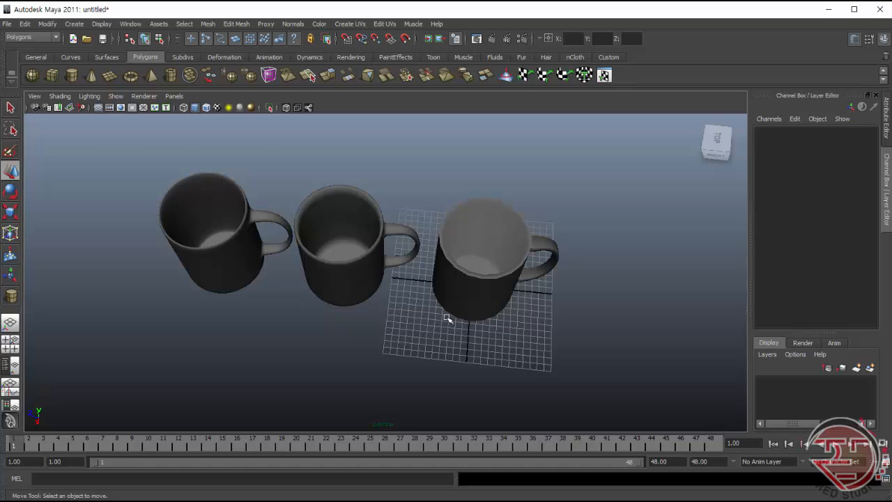
left_click_drag(448, 318, 360, 244, "alt")
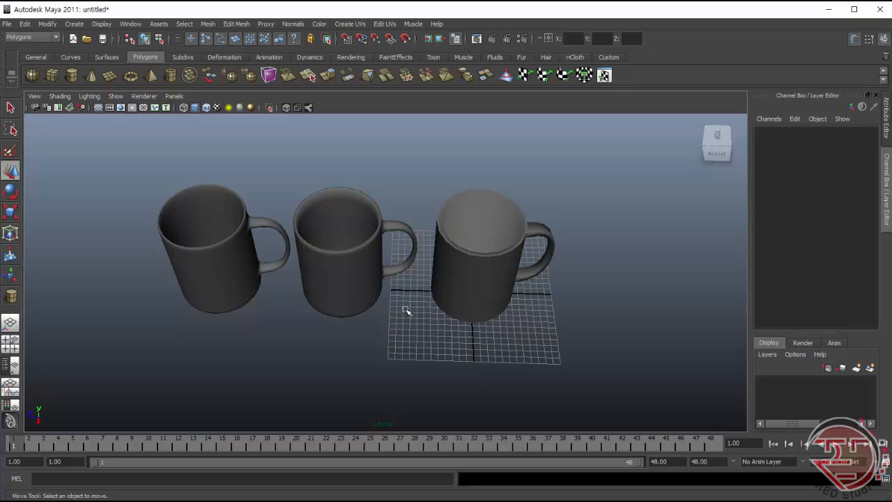
left_click_drag(418, 327, 426, 310, "alt")
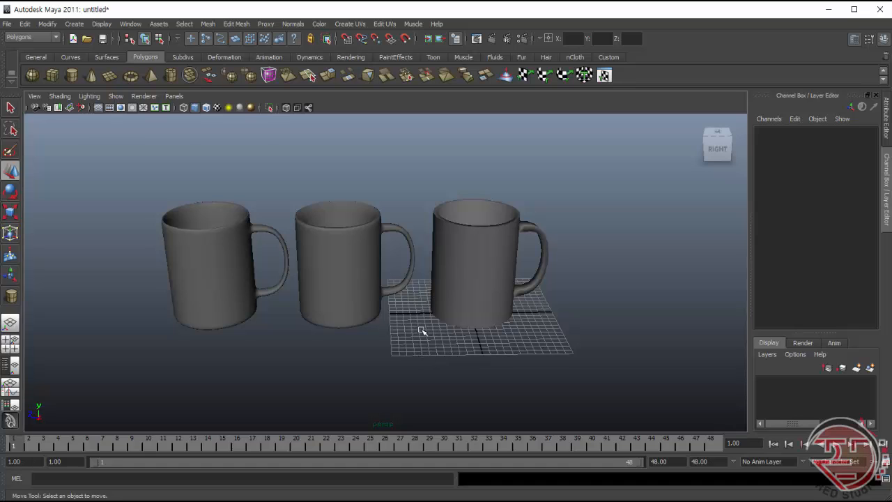
Select all three mugs to compare their mesh densities, and clear the selection.
left_click_drag(124, 155, 600, 272)
key("4")
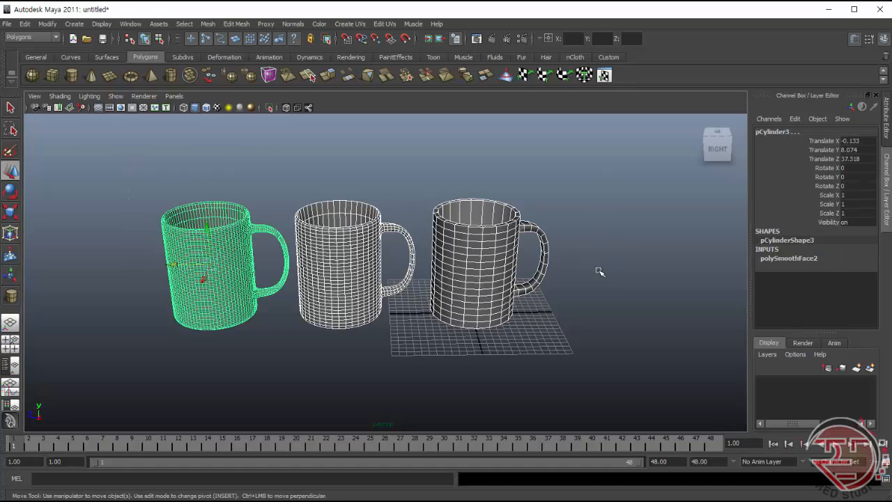
left_click(265, 323)
key("5")
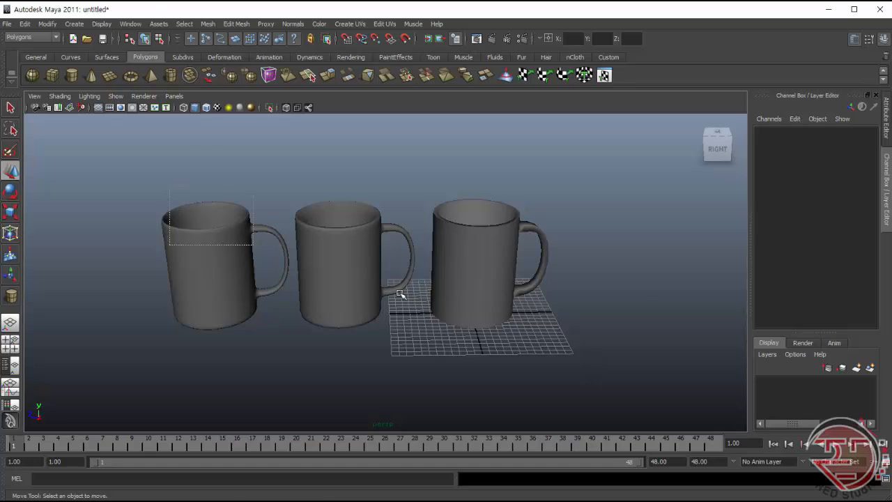
Select the row of mugs again in wireframe display to inspect their meshes, and return to shaded display with nothing selected.
left_click_drag(401, 294, 618, 355)
key("4")
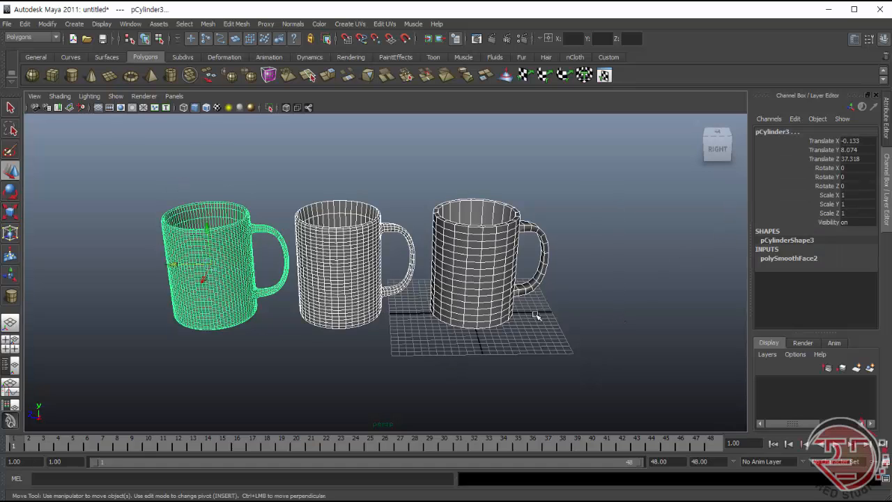
left_click(391, 365)
key("5")
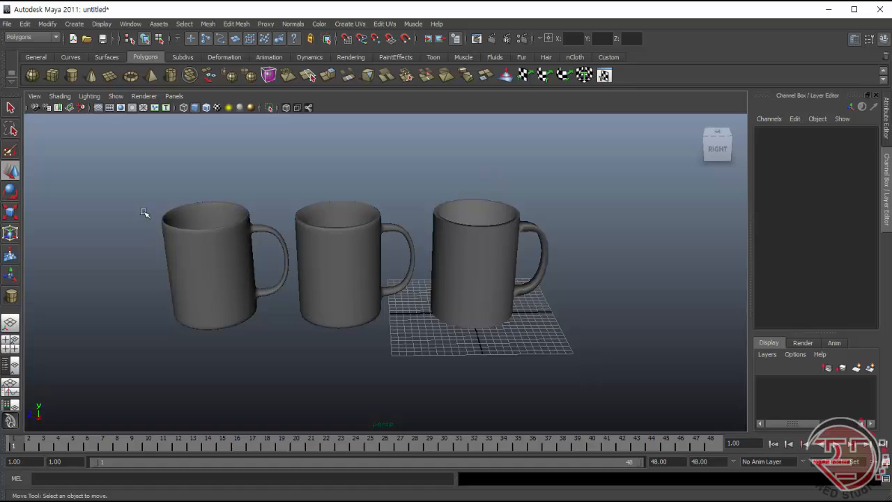
Render the current frame with the three mugs, and choose the D:\각종이미지 folder for saving the rendered image.
scroll(216, 256, "up", 4)
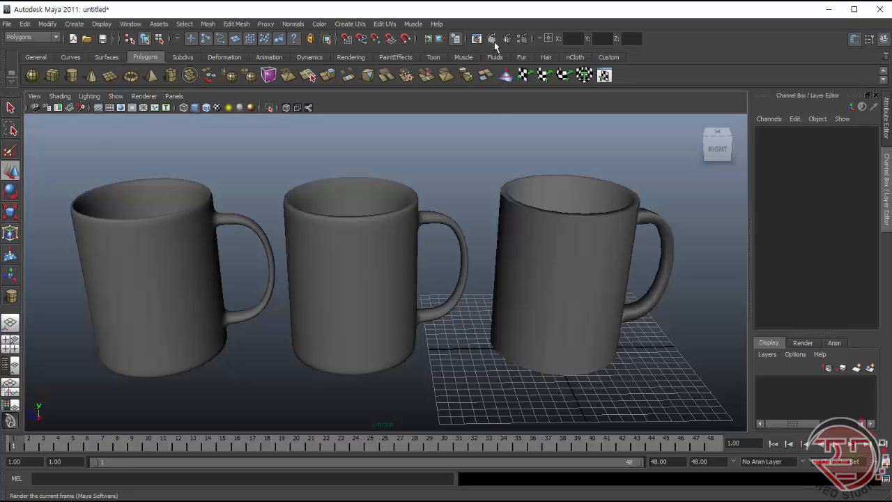
left_click(492, 39)
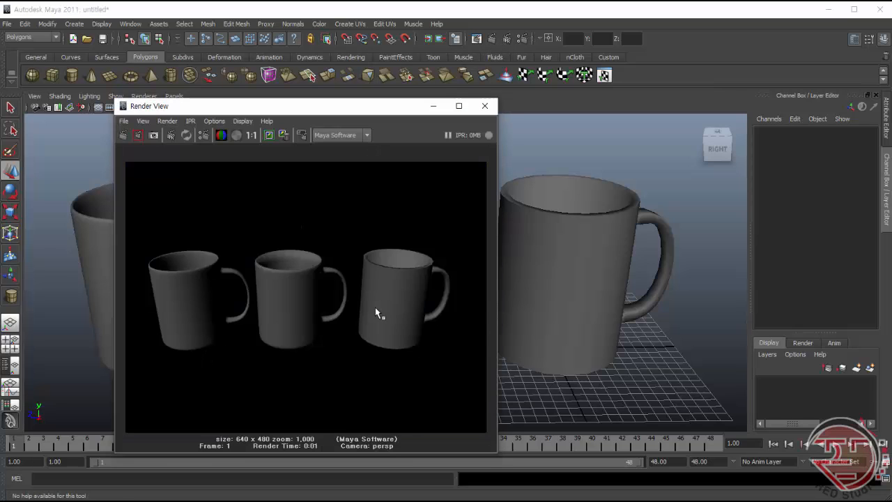
left_click(123, 120)
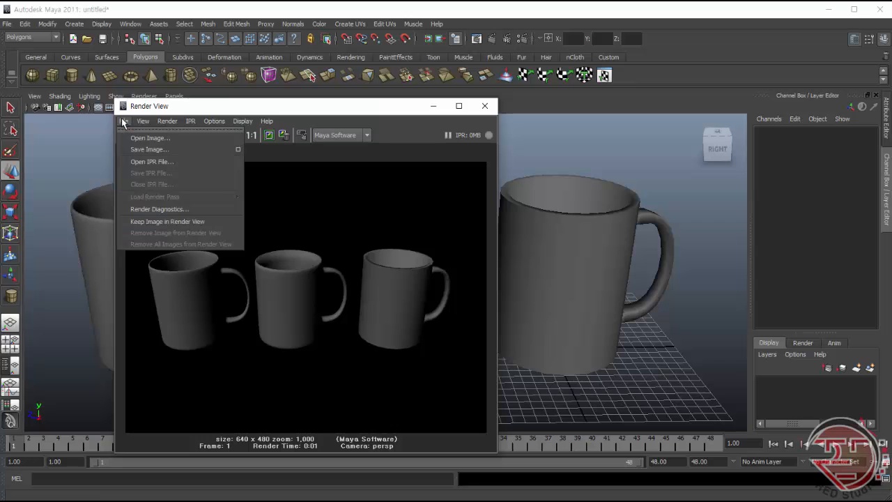
left_click(138, 151)
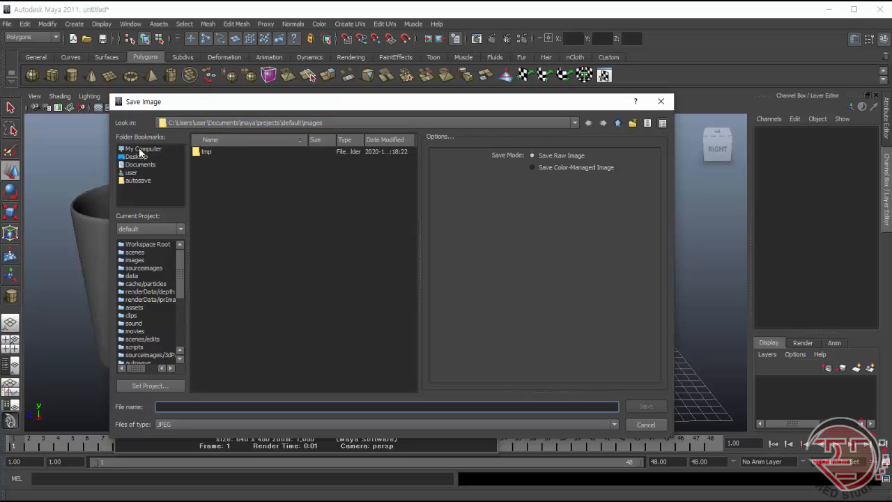
left_click(148, 150)
left_click(201, 161)
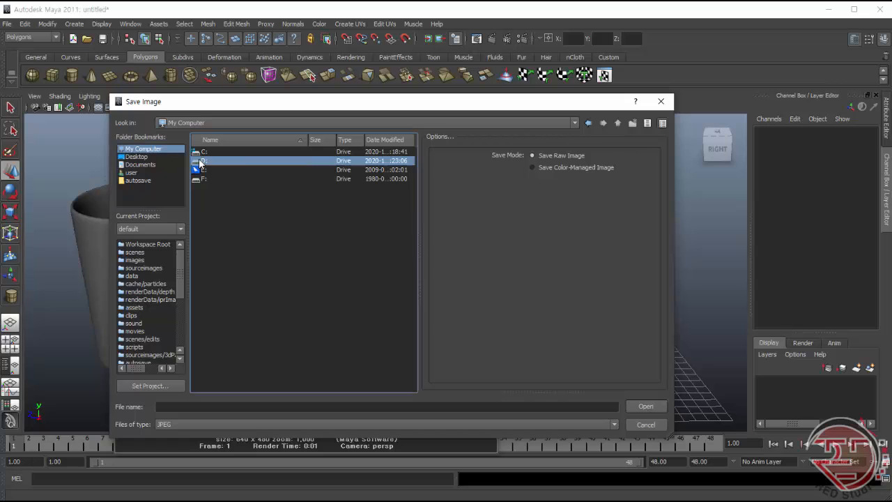
double_click(200, 161)
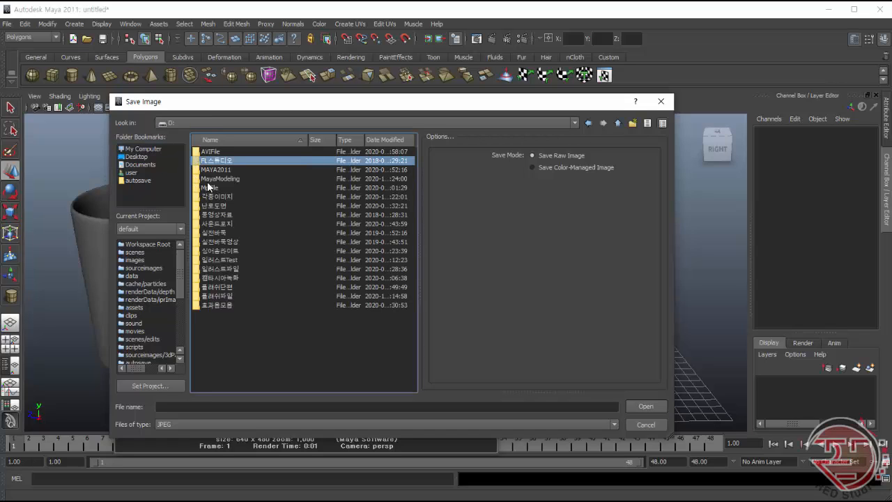
left_click(202, 197)
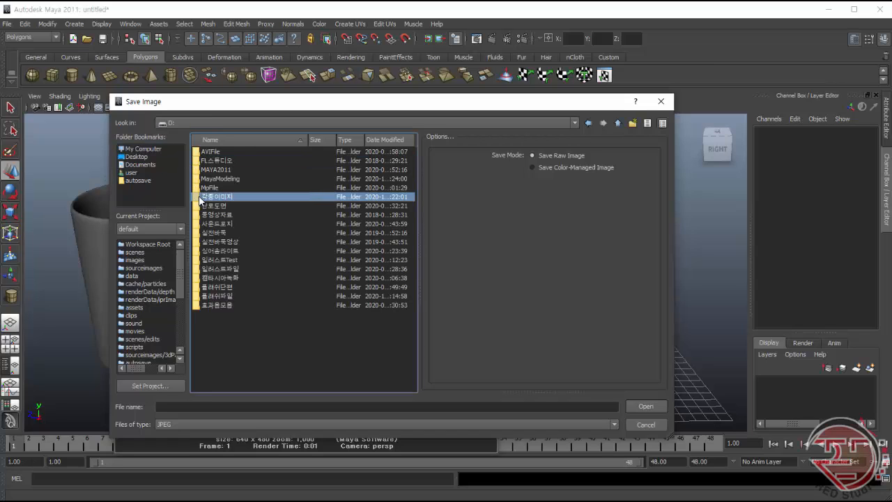
double_click(200, 198)
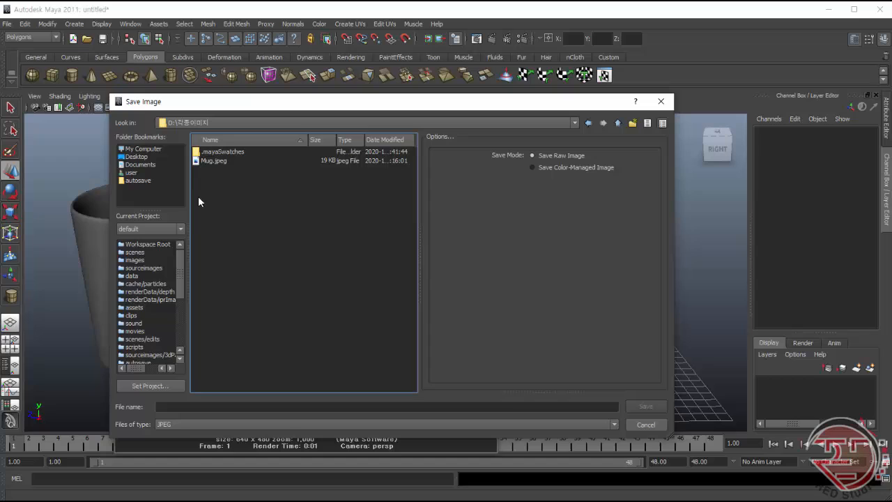
Save the render as Mug.jpeg, replacing the existing file, and close the render window.
left_click(209, 162)
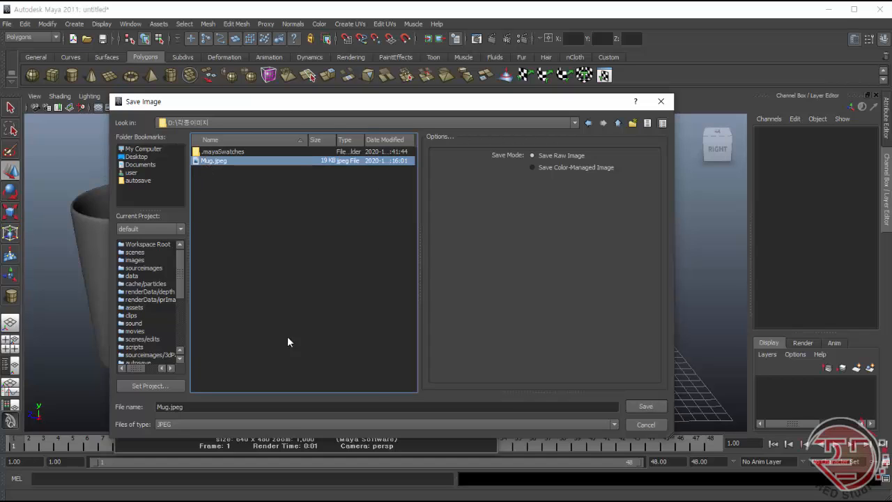
left_click(646, 408)
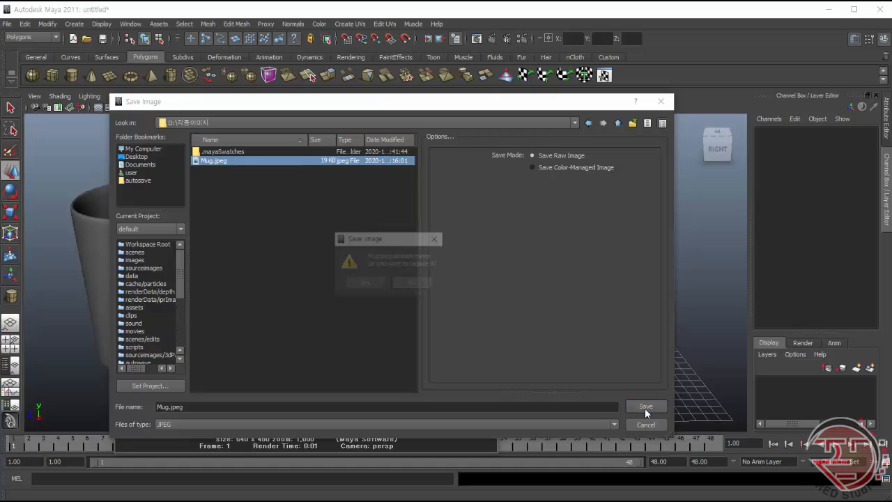
left_click(365, 284)
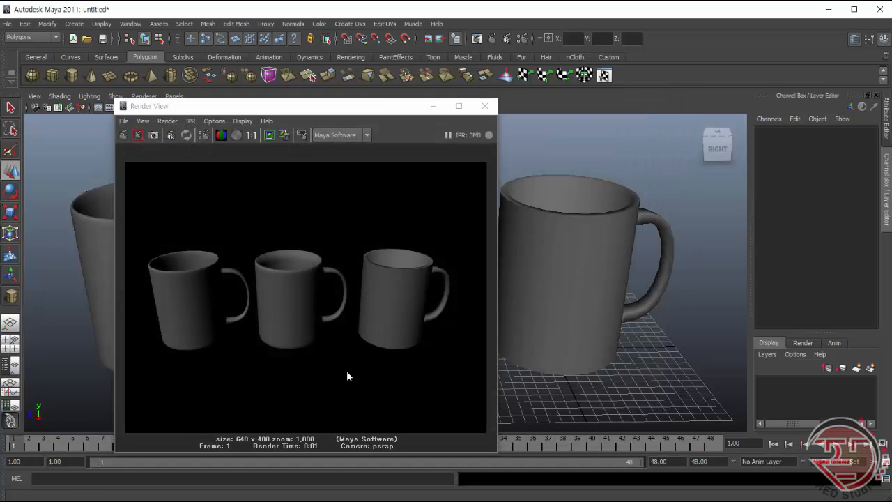
left_click(485, 106)
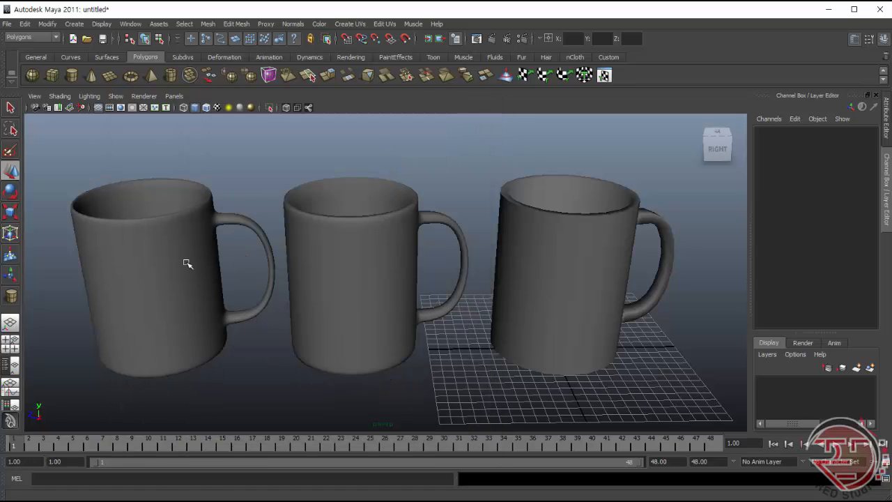
Save the scene under the name Mug.mb in D:\MayaModeling as Maya Binary, replacing the existing file.
left_click(7, 24)
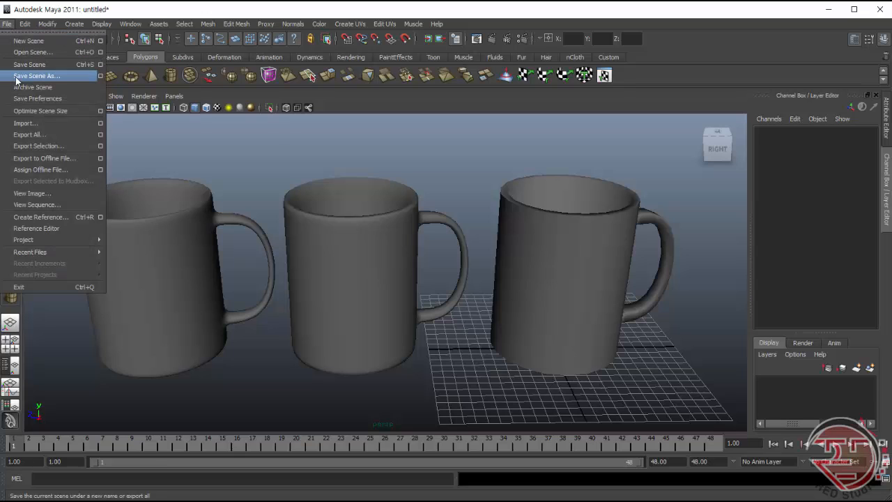
left_click(76, 75)
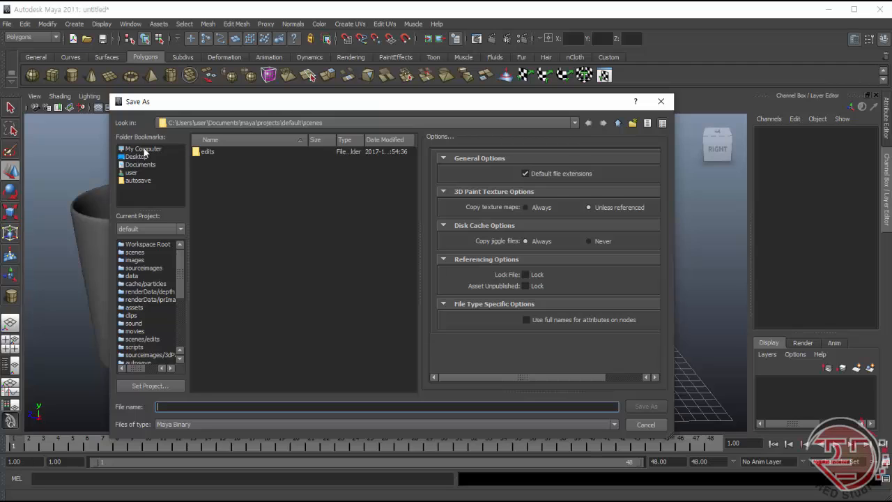
left_click(147, 149)
double_click(202, 161)
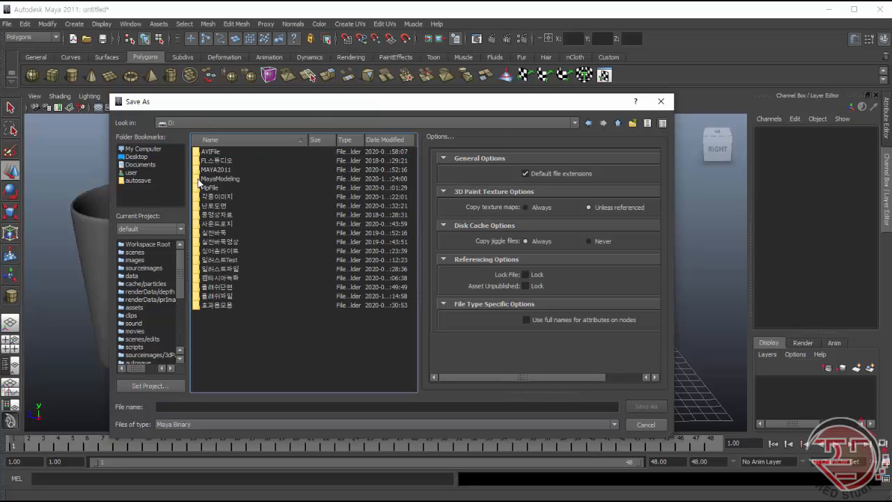
double_click(200, 179)
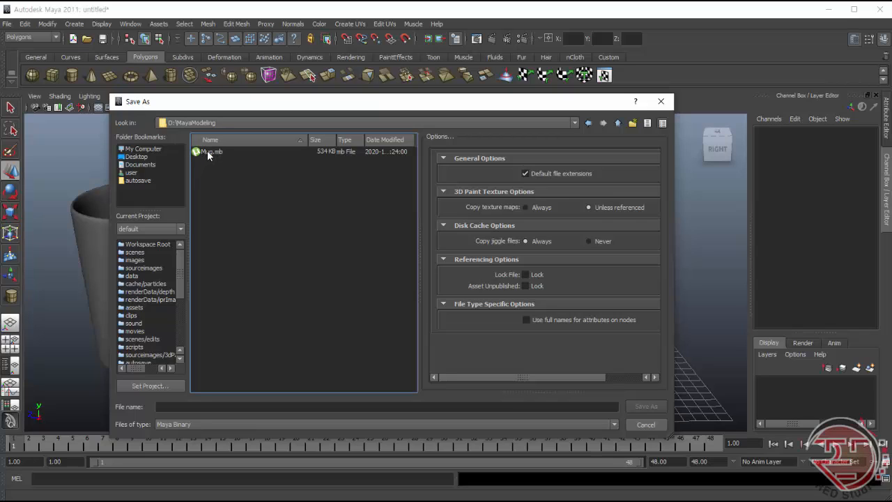
left_click(208, 152)
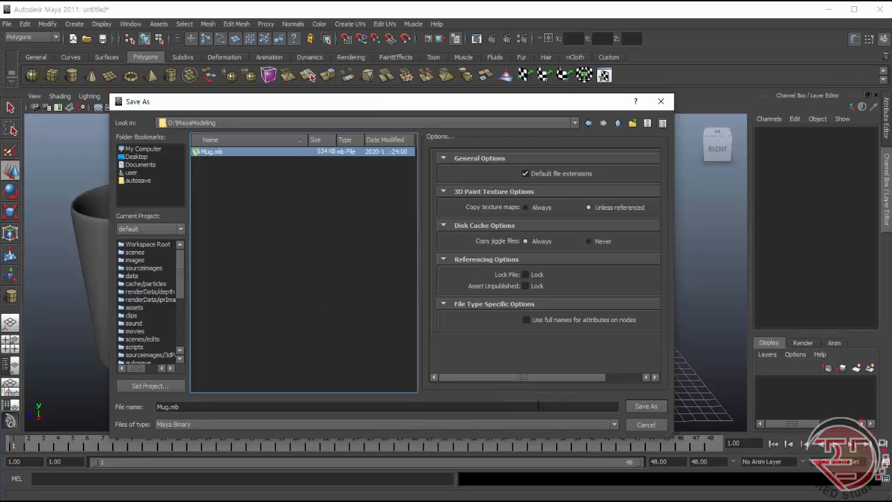
left_click(644, 405)
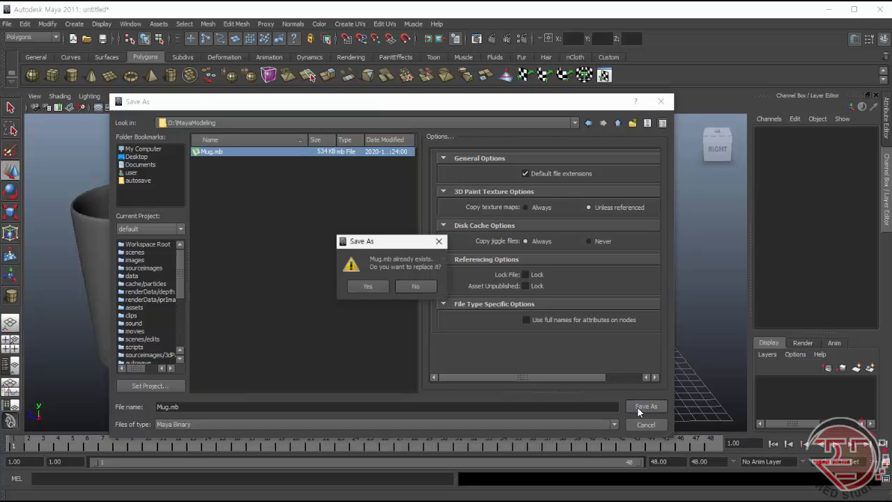
left_click(368, 287)
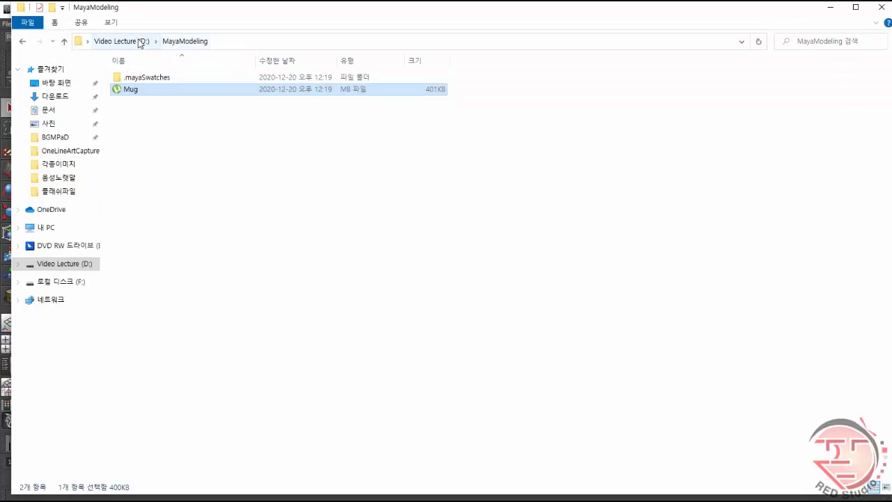
In File Explorer, check the 각종이미지 folder on drive D: for the saved render, and close the window.
left_click(138, 42)
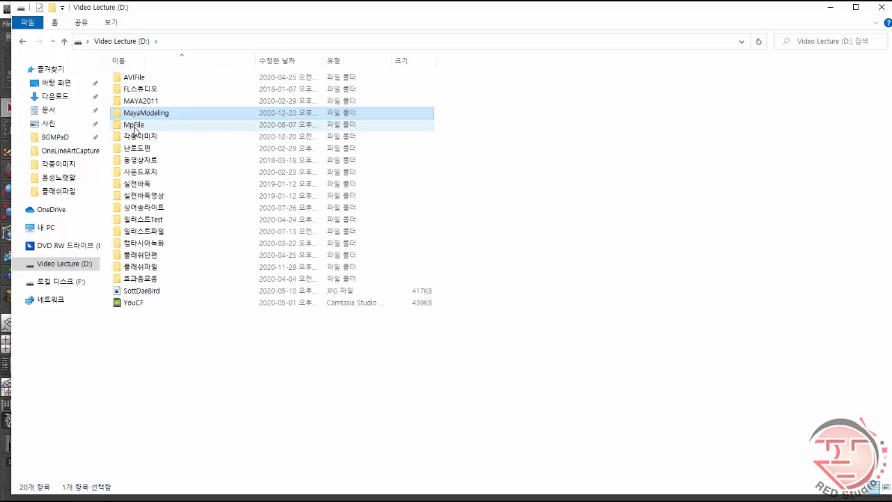
double_click(138, 139)
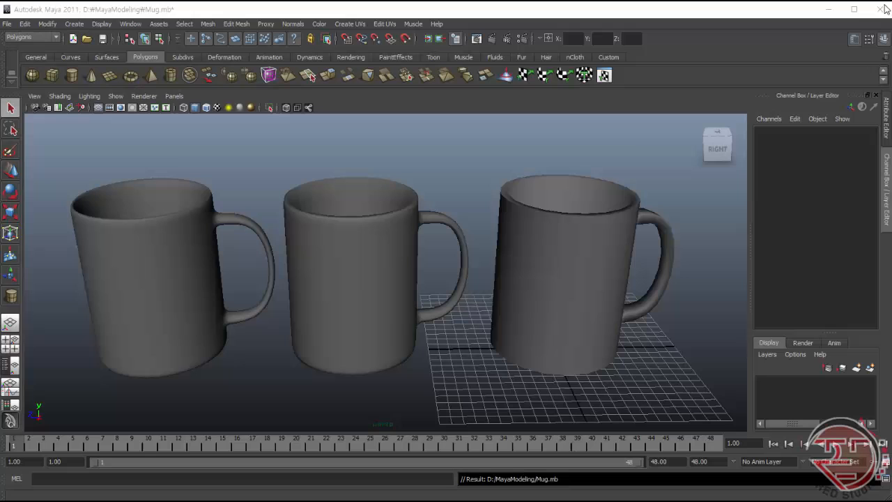
left_click(882, 8)
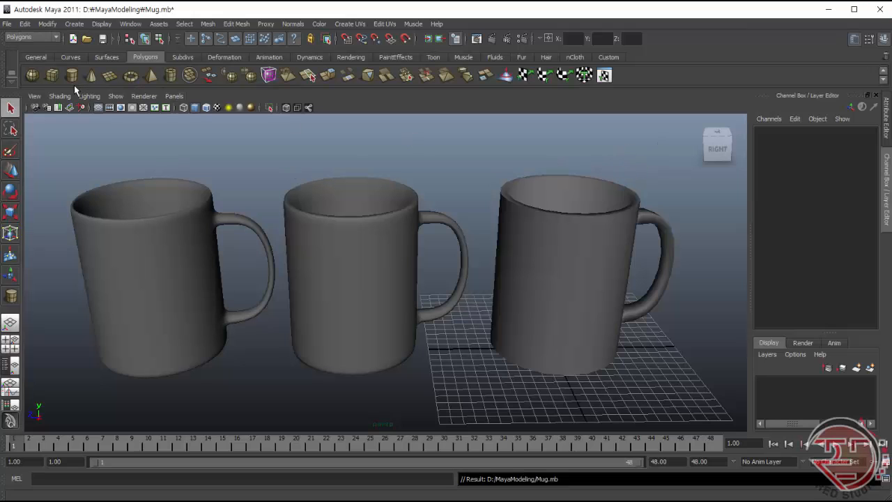
Start a new empty scene, and reopen Mug.mb from D:\MayaModeling without saving the untitled scene.
left_click(7, 23)
left_click(21, 38)
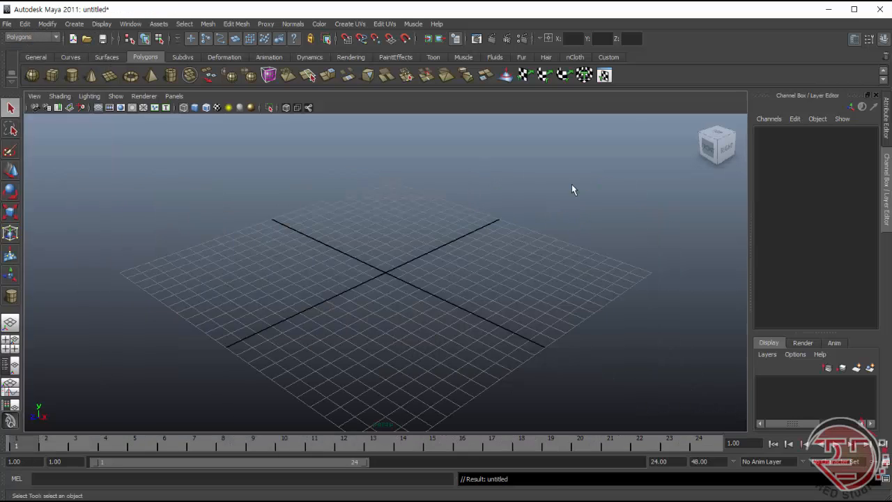
left_click(7, 24)
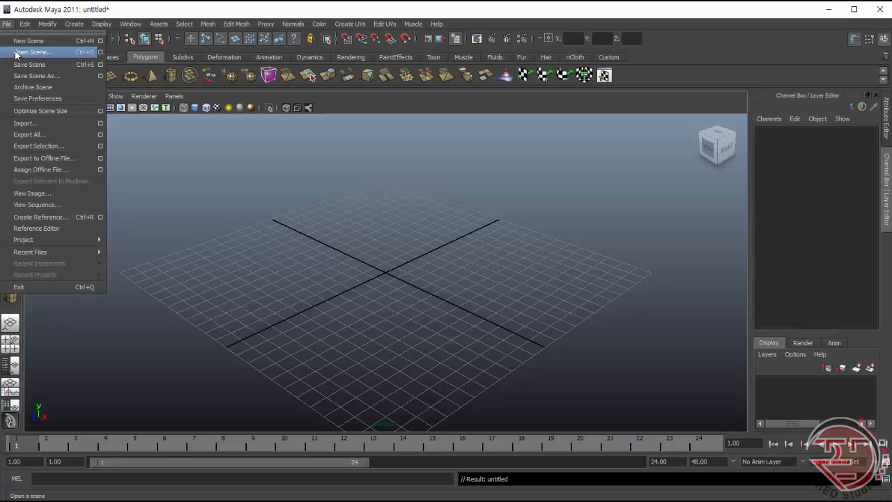
left_click(20, 54)
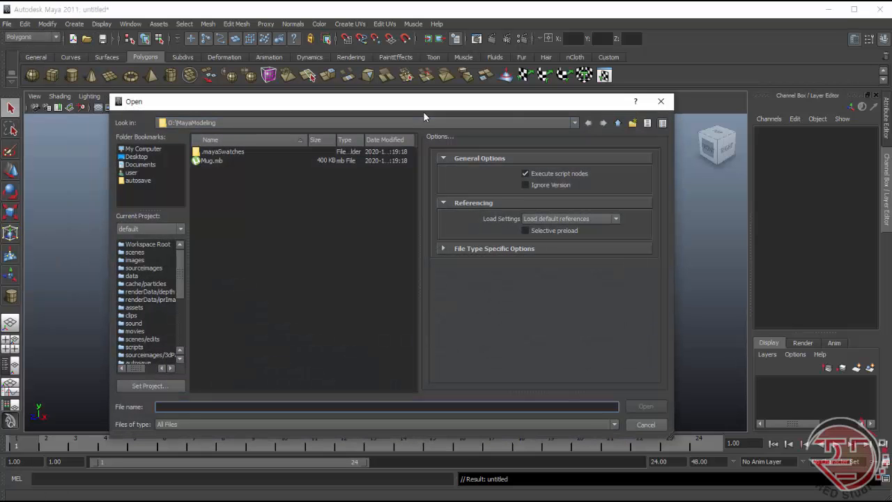
left_click(210, 162)
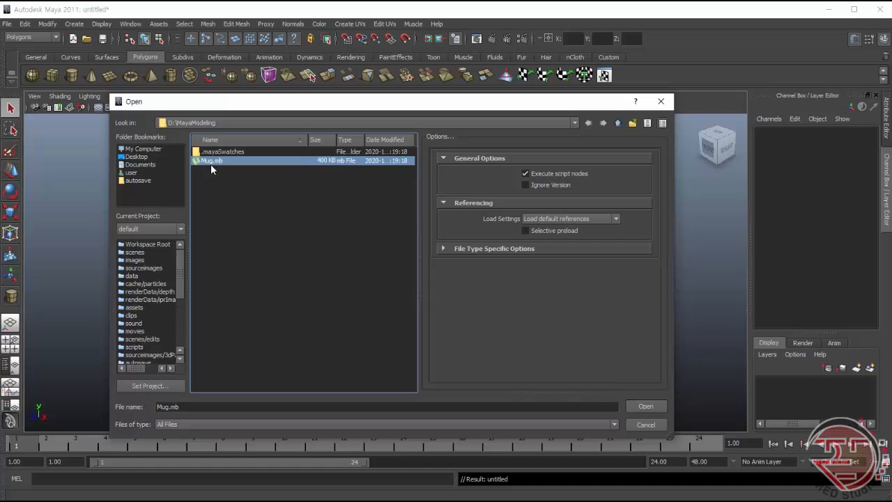
left_click(648, 407)
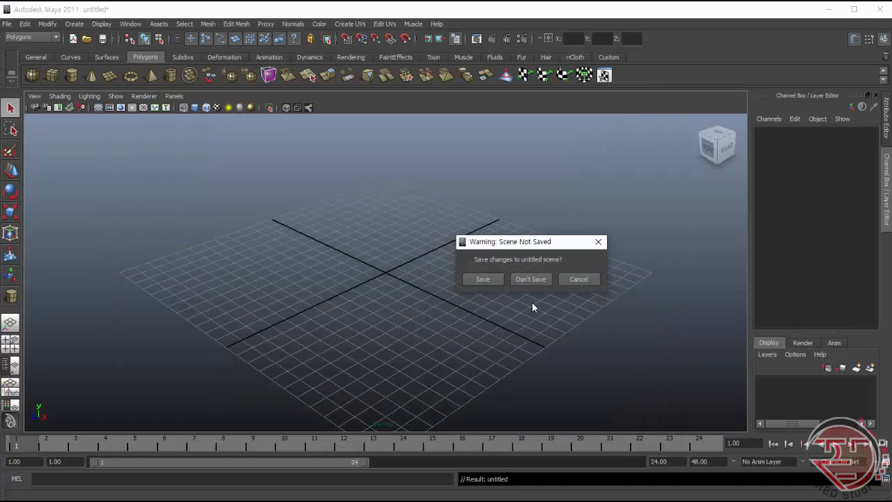
left_click(538, 279)
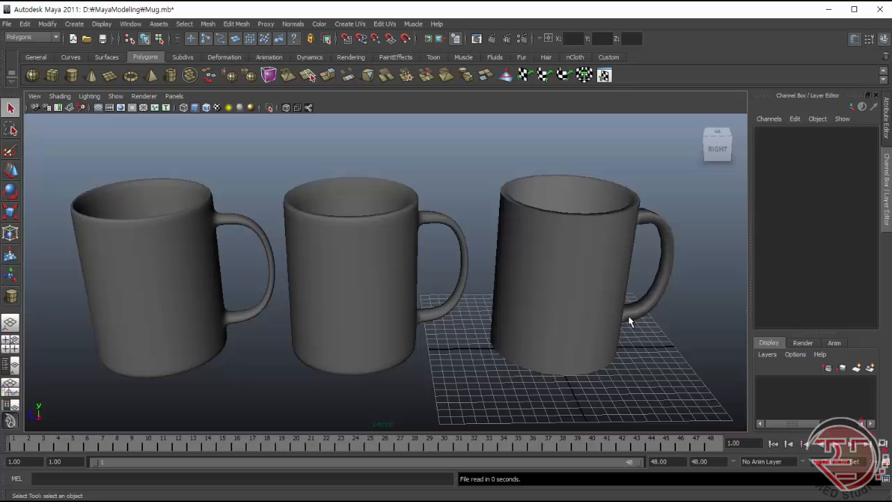
Select the reopened mugs one after another to check their meshes, and clear the selection.
left_click(497, 327)
left_click(370, 307)
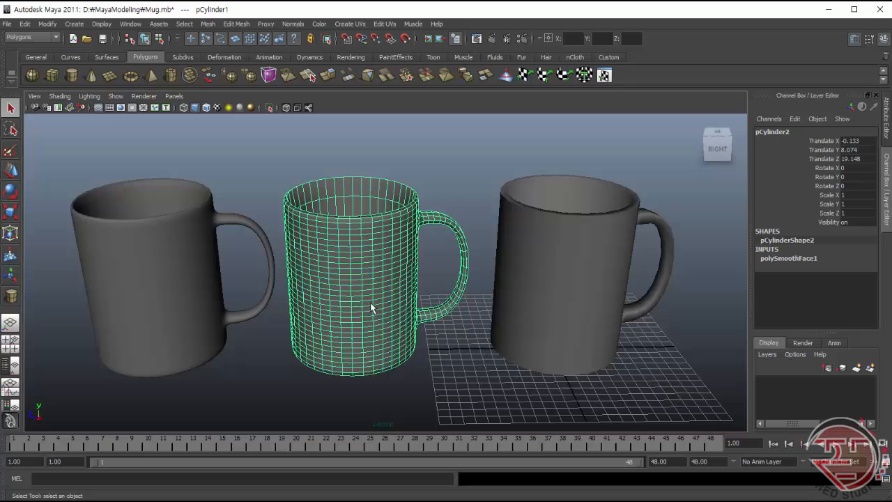
left_click(173, 299)
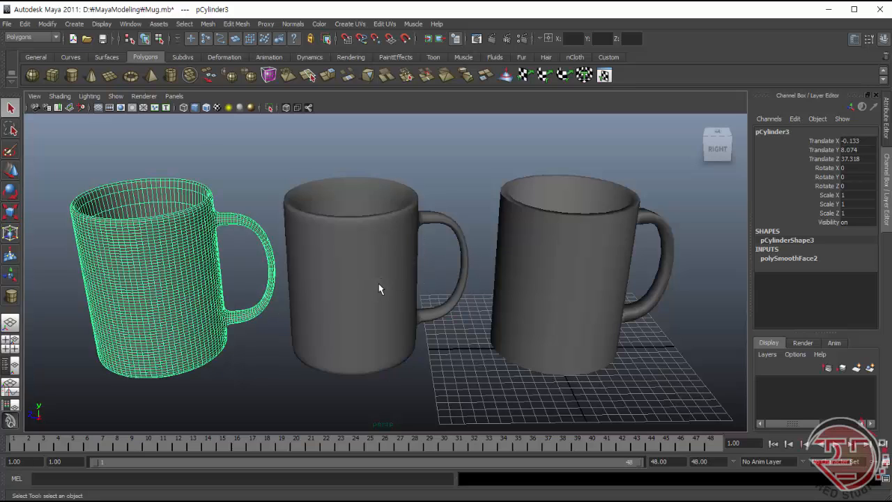
left_click(458, 321)
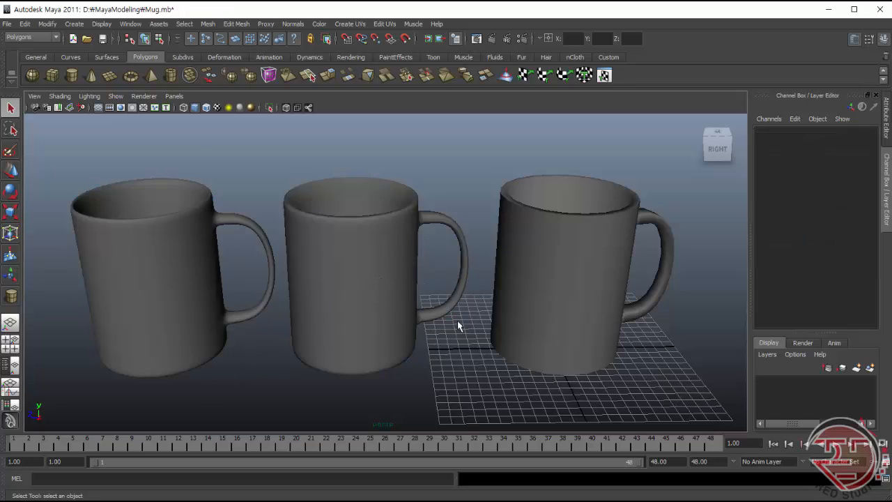